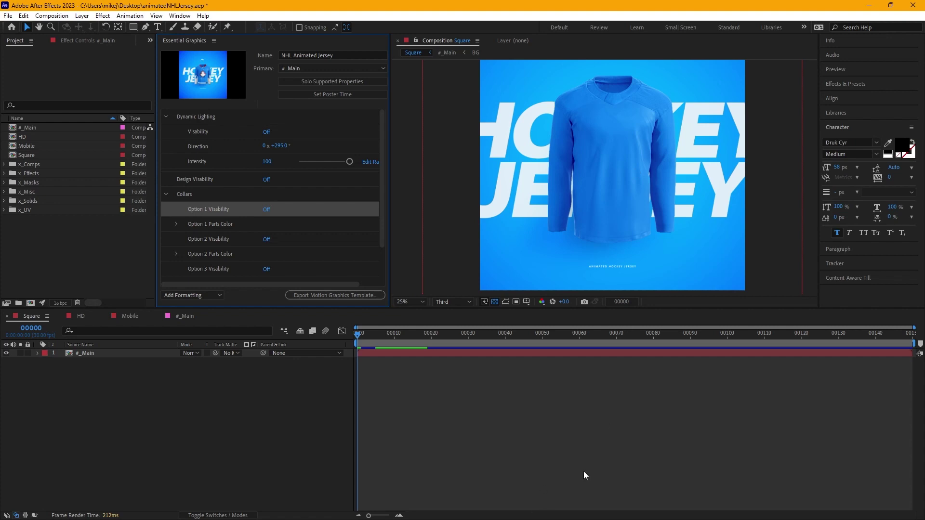
# - Switch to Media Player to examine the finished Canada jersey render, then return to the After Effects project
pyautogui.click(654, 515)
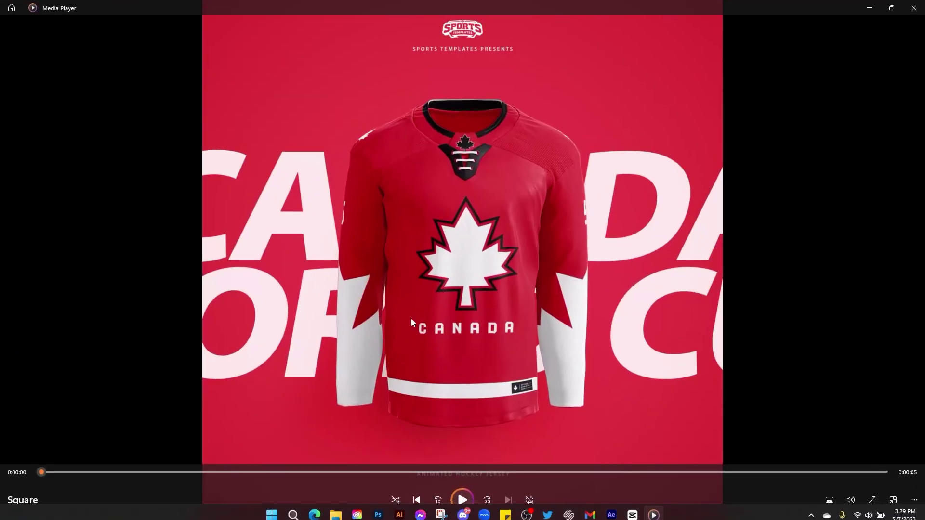
pyautogui.click(443, 247)
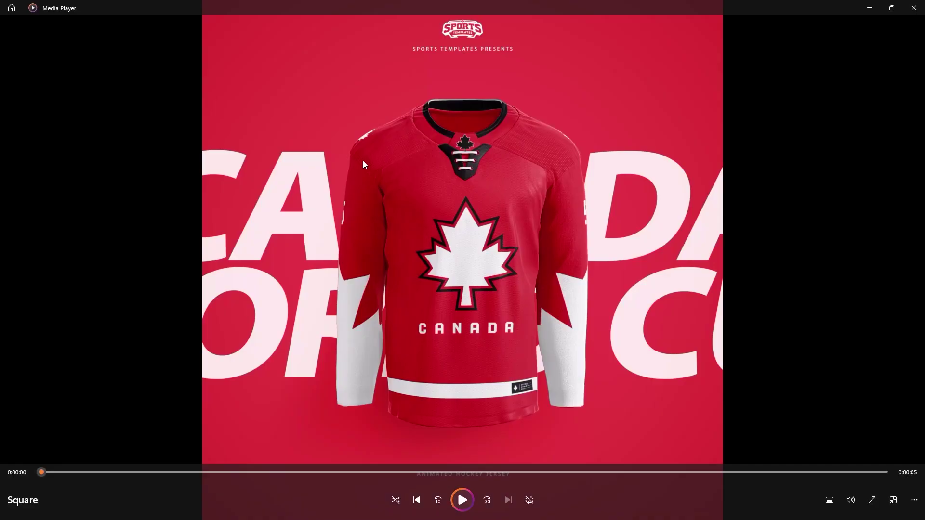
pyautogui.click(363, 160)
pyautogui.click(869, 8)
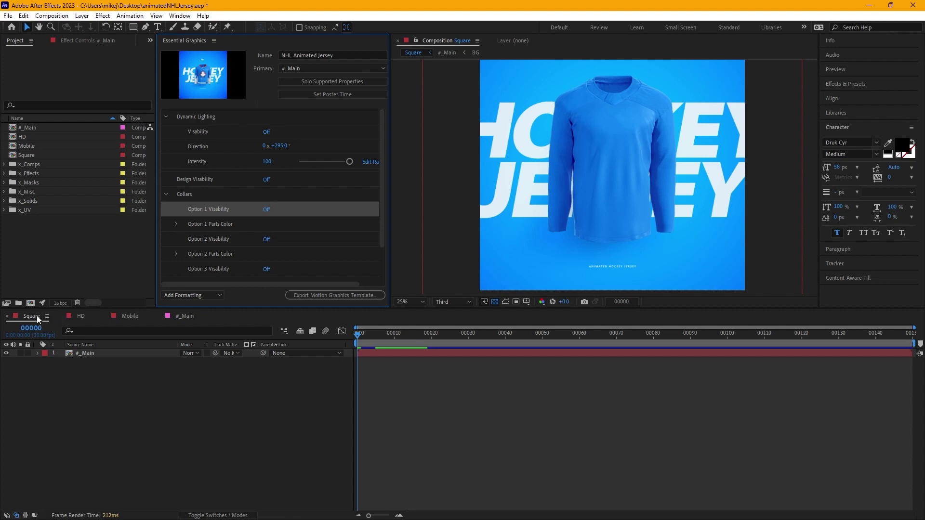
# - Look through the Square, HD and Mobile compositions to compare the jersey layout in each format
pyautogui.click(81, 318)
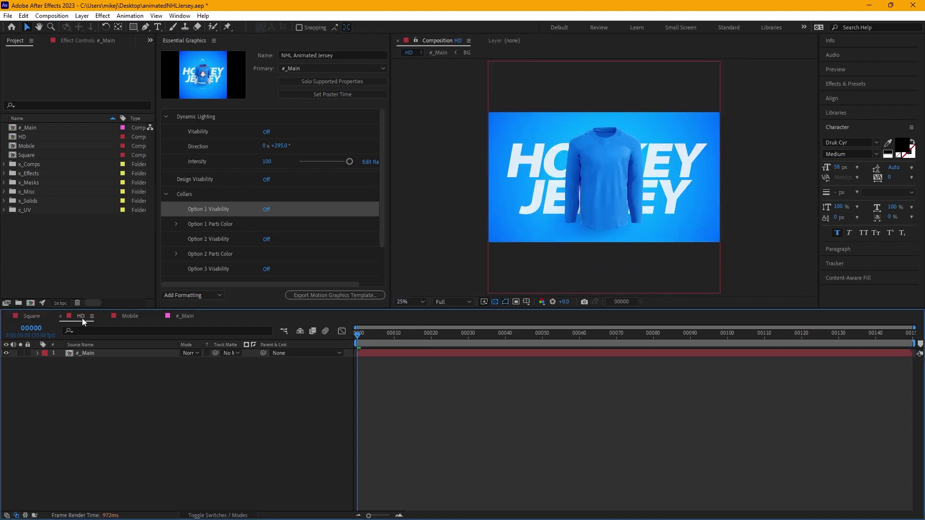
pyautogui.click(125, 317)
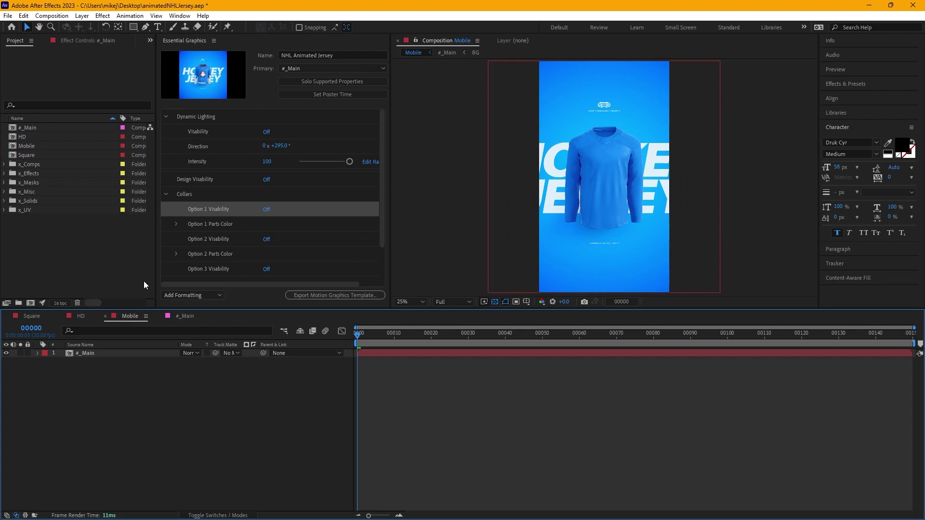
pyautogui.click(30, 316)
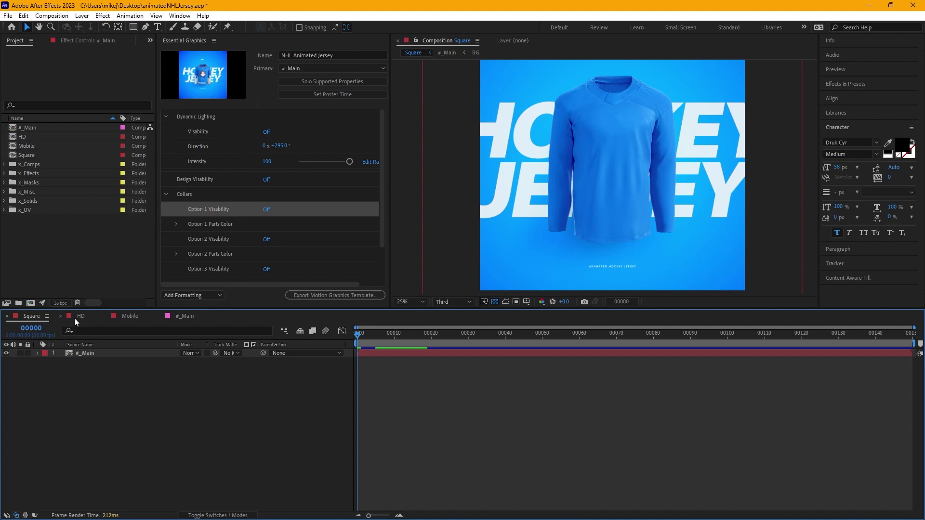
pyautogui.click(74, 318)
pyautogui.click(120, 317)
# - Preview the jersey animation in the Square and HD compositions, and return the Square composition to its first frame
pyautogui.click(31, 316)
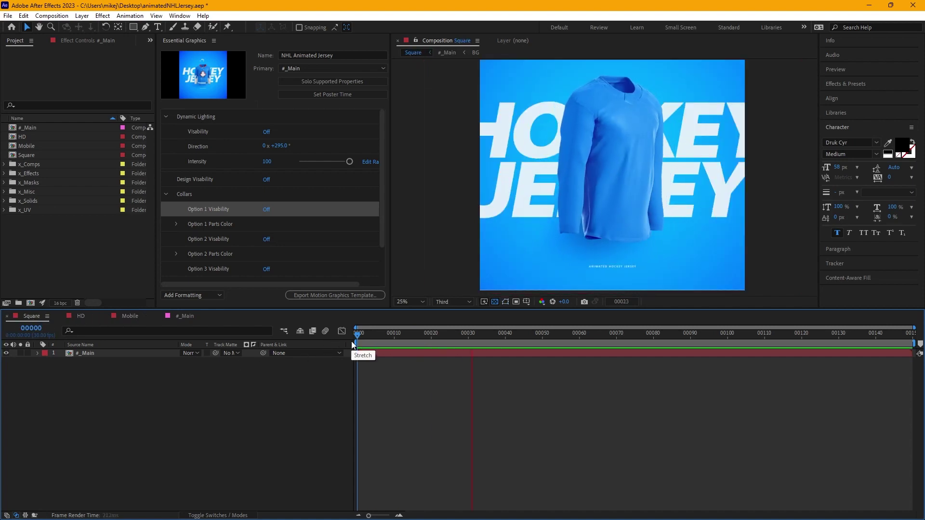
pyautogui.click(81, 317)
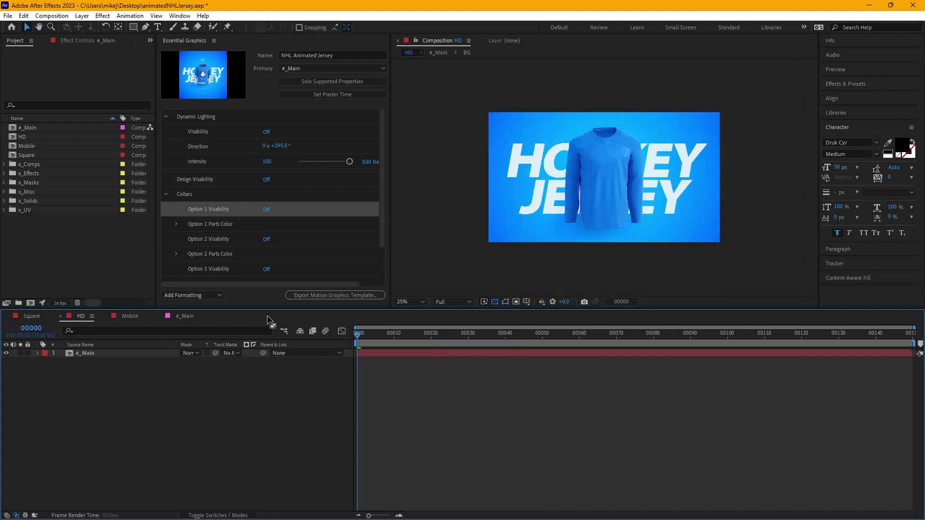
pyautogui.press('space')
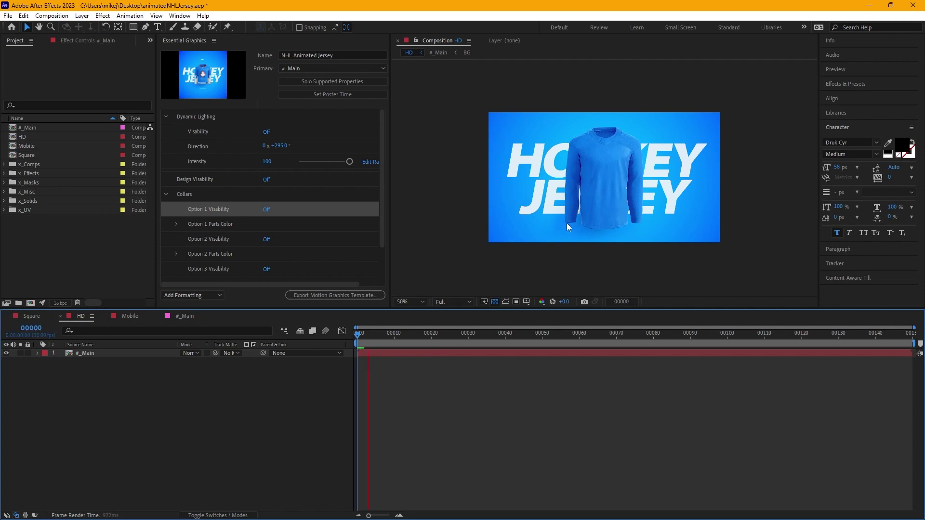
pyautogui.click(32, 316)
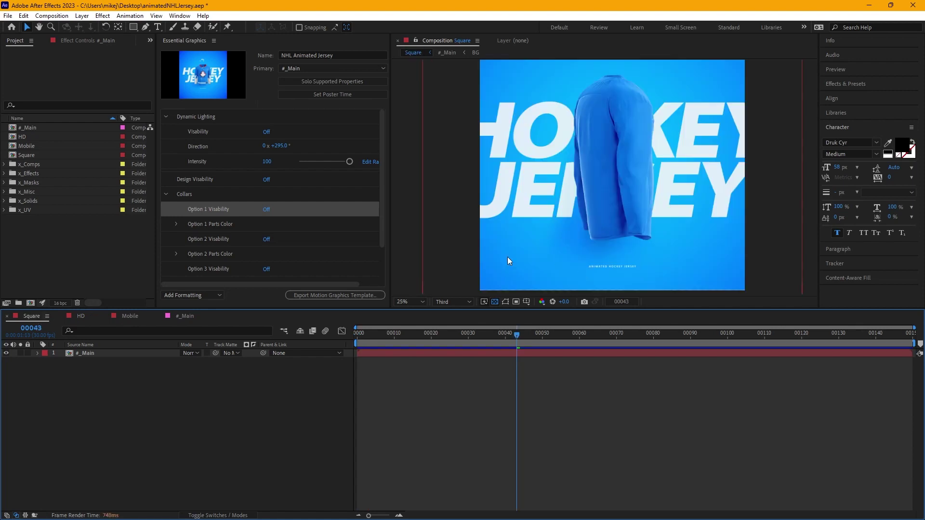
pyautogui.moveTo(516, 335); pyautogui.dragTo(351, 332)
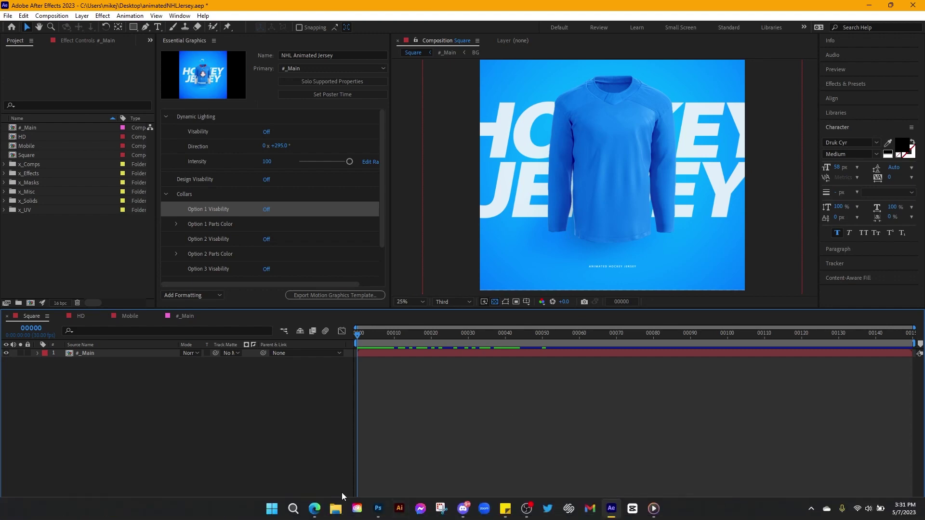
# - Switch to File Explorer and open the Plug-ins folder under C:\Program Files\Adobe\Adobe After Effects 2023\Support Files
pyautogui.click(336, 510)
pyautogui.moveTo(406, 87); pyautogui.dragTo(924, 92)
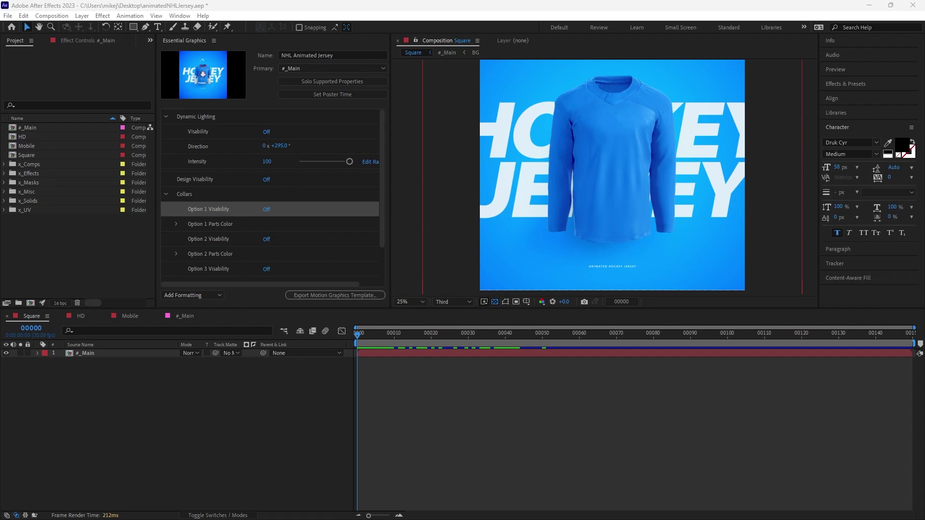
pyautogui.moveTo(924, 193); pyautogui.dragTo(449, 66)
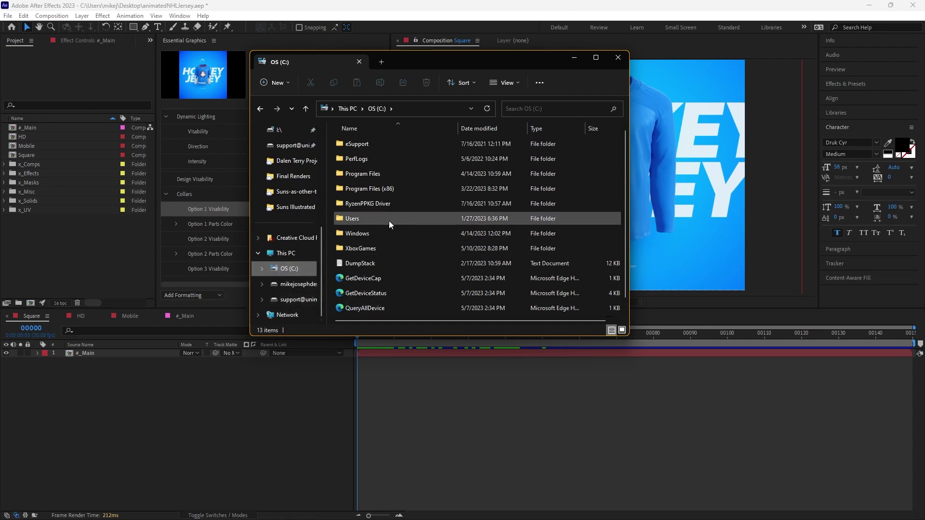
pyautogui.doubleClick(365, 177)
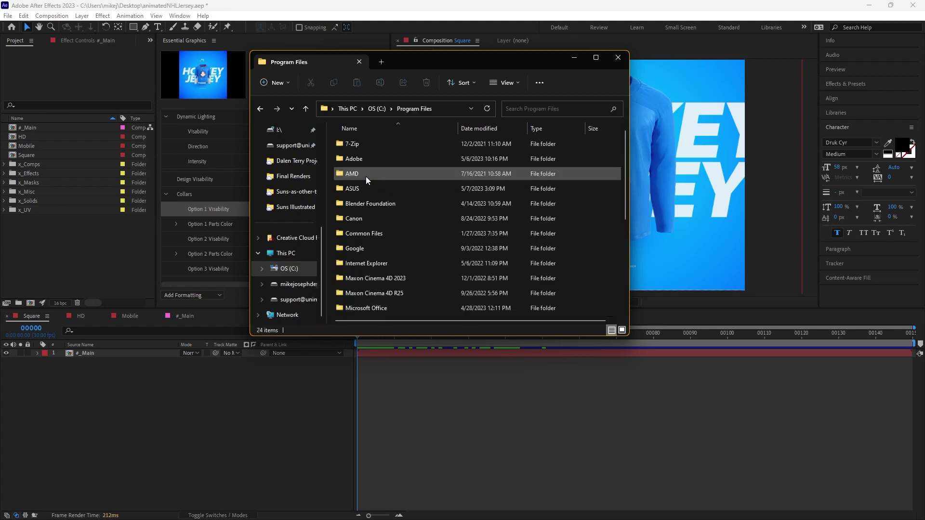
pyautogui.doubleClick(353, 160)
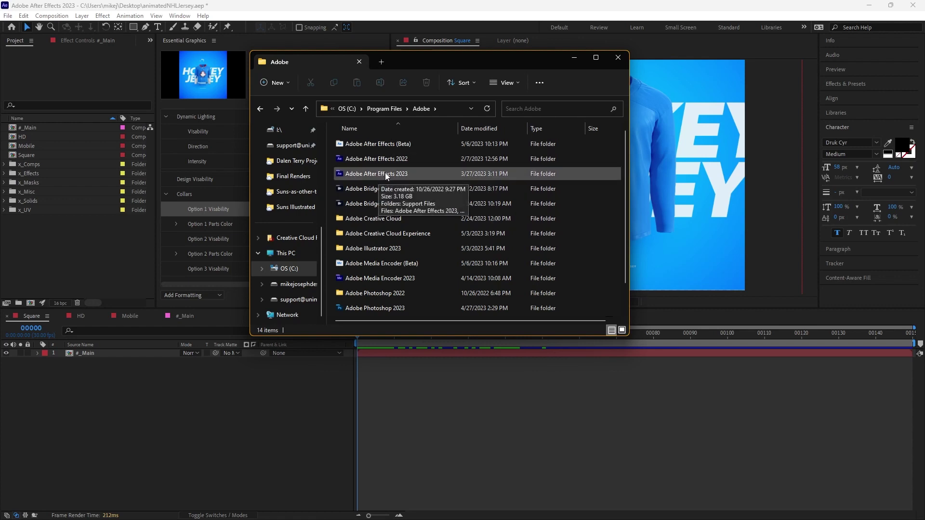
pyautogui.doubleClick(381, 173)
pyautogui.doubleClick(359, 144)
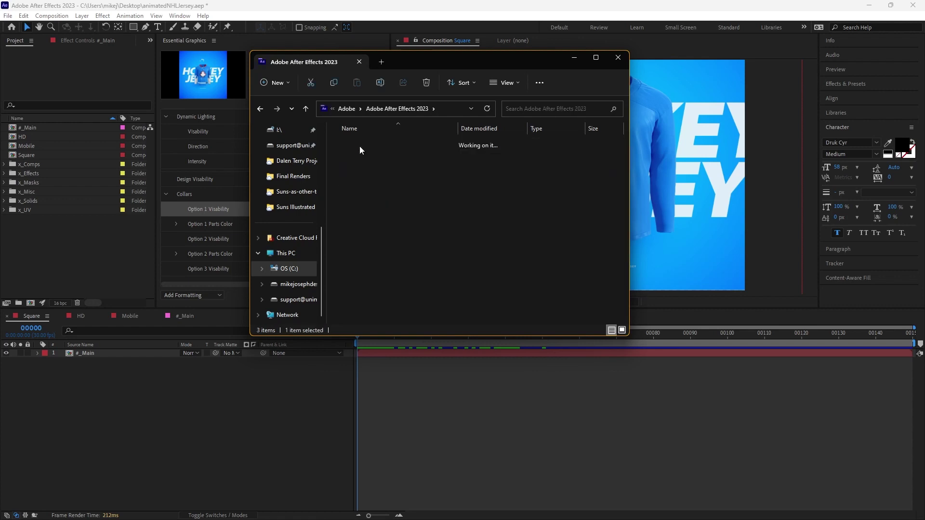
pyautogui.scroll(-10, 394, 183)
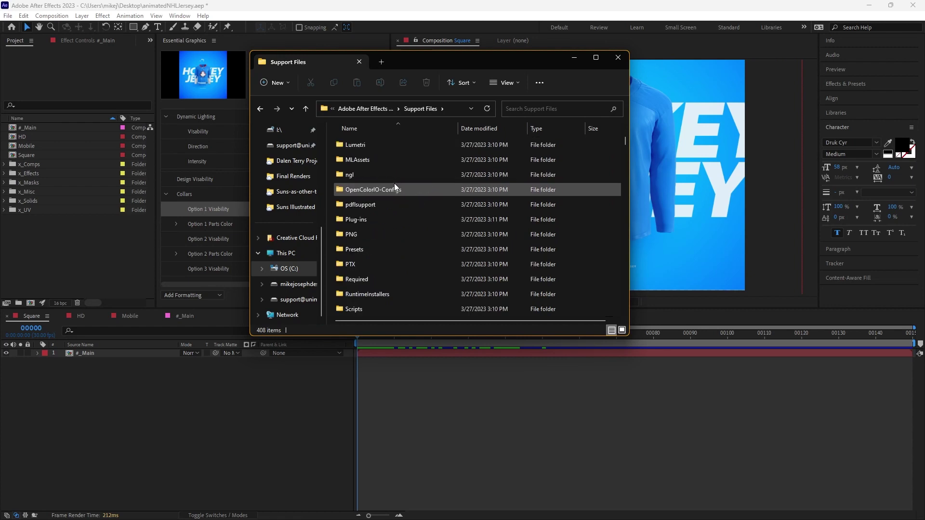
pyautogui.doubleClick(358, 219)
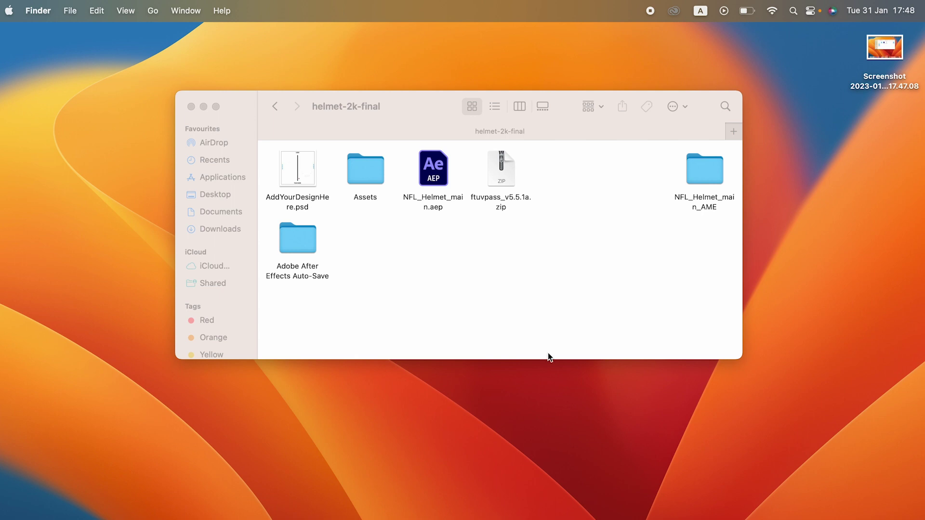
# - In Finder, extract ftuvpass_v5.5.1a.zip from the helmet-2k-final folder and open the extracted ftUVPass_v5.5.1a folder
pyautogui.click(514, 236)
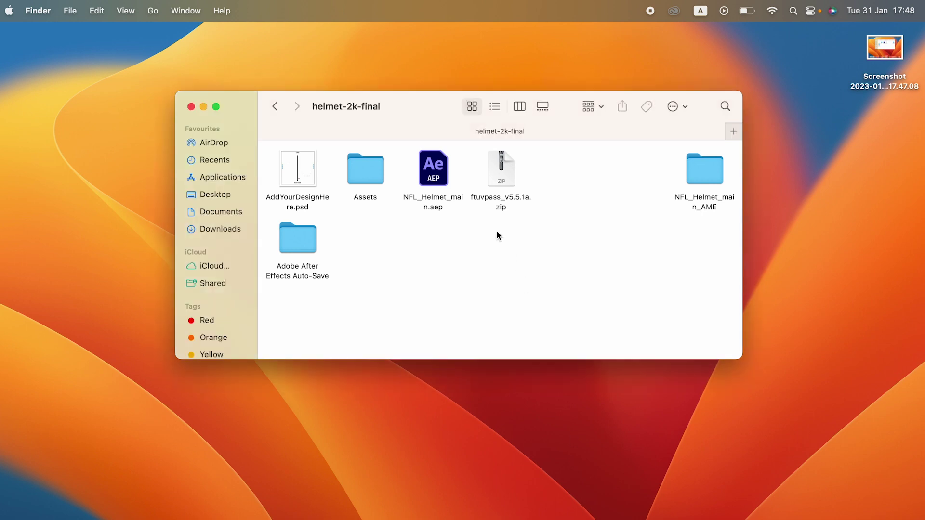
pyautogui.doubleClick(496, 167)
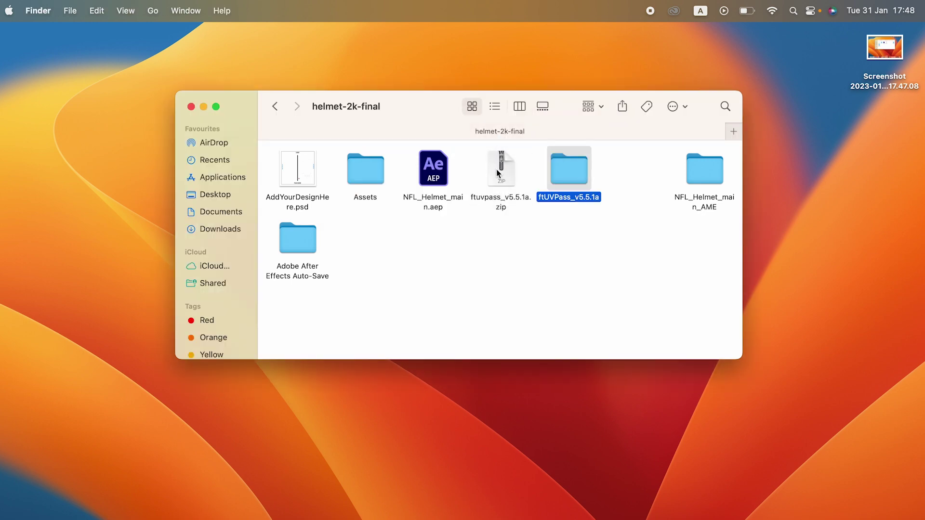
pyautogui.doubleClick(513, 184)
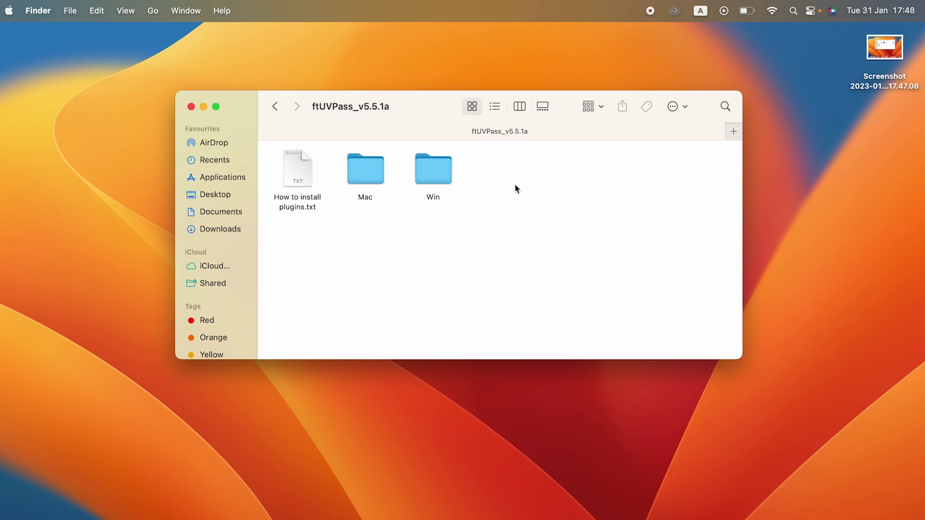
# - Copy ftUVPass64.plugin from the Mac folder of the extracted plugin package
pyautogui.click(372, 183)
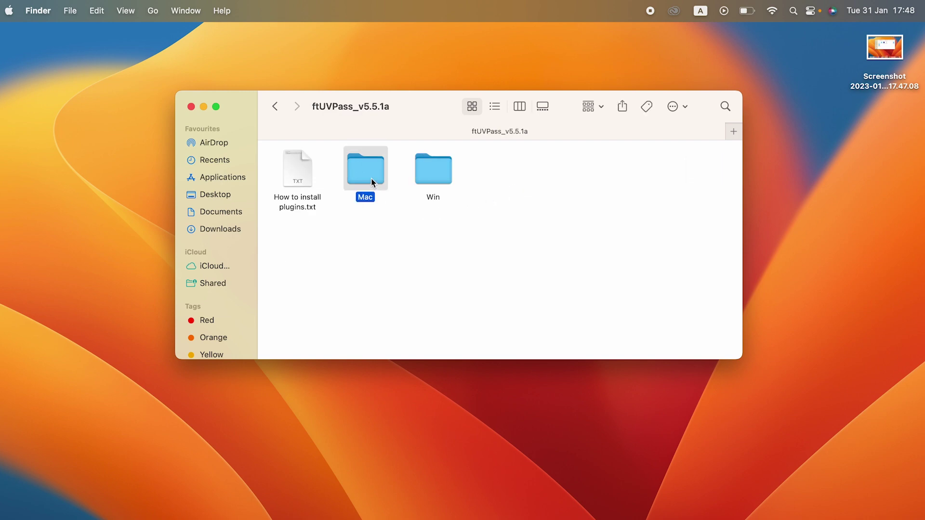
pyautogui.click(441, 183)
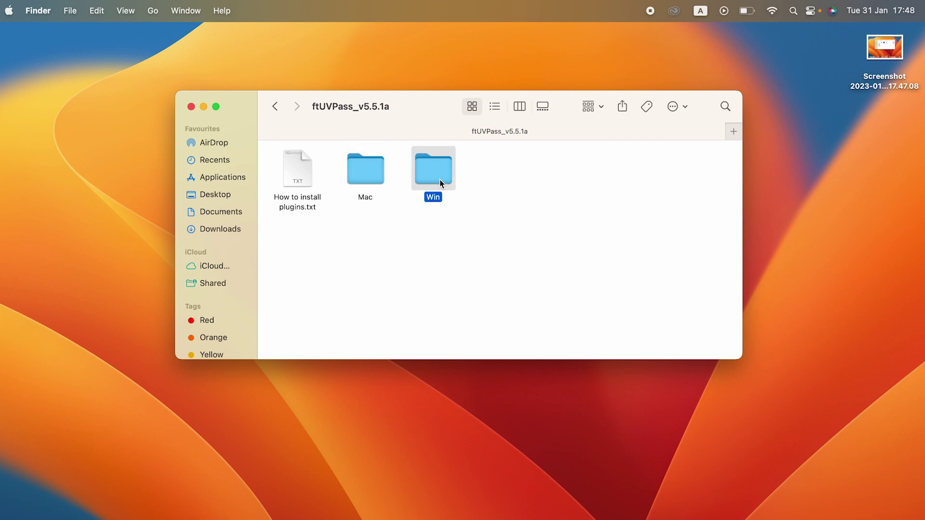
pyautogui.doubleClick(379, 181)
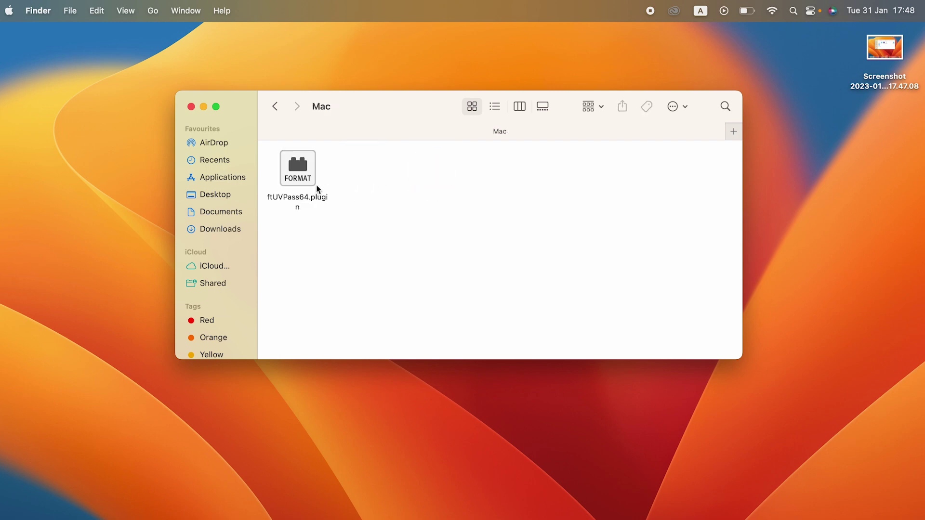
pyautogui.rightClick(308, 184)
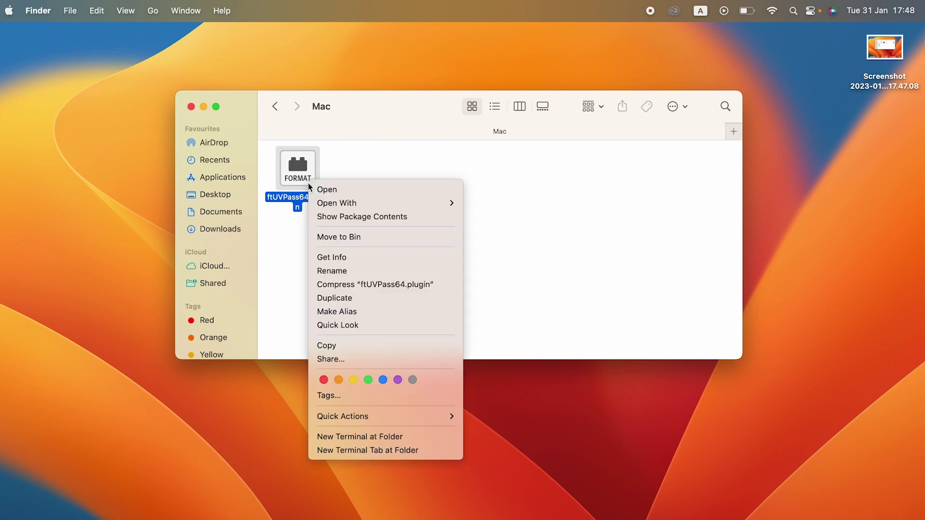
pyautogui.click(360, 348)
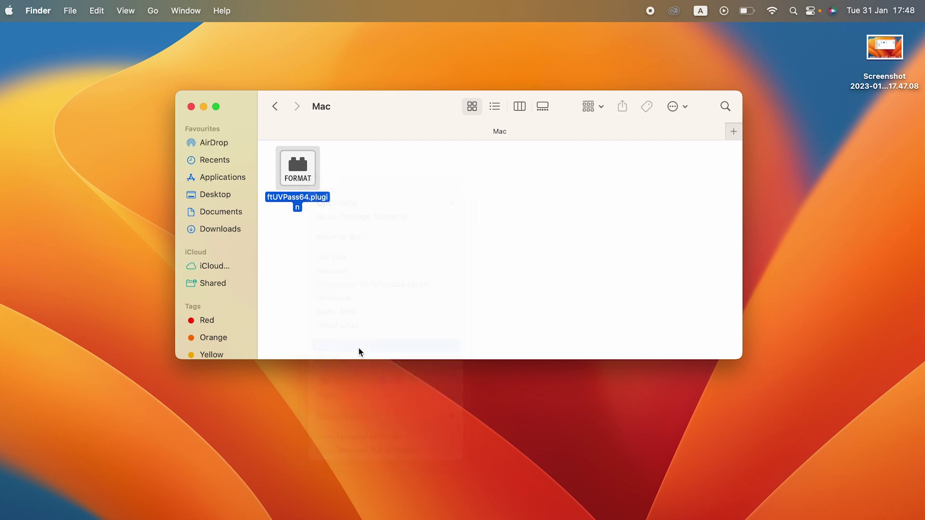
pyautogui.click(286, 238)
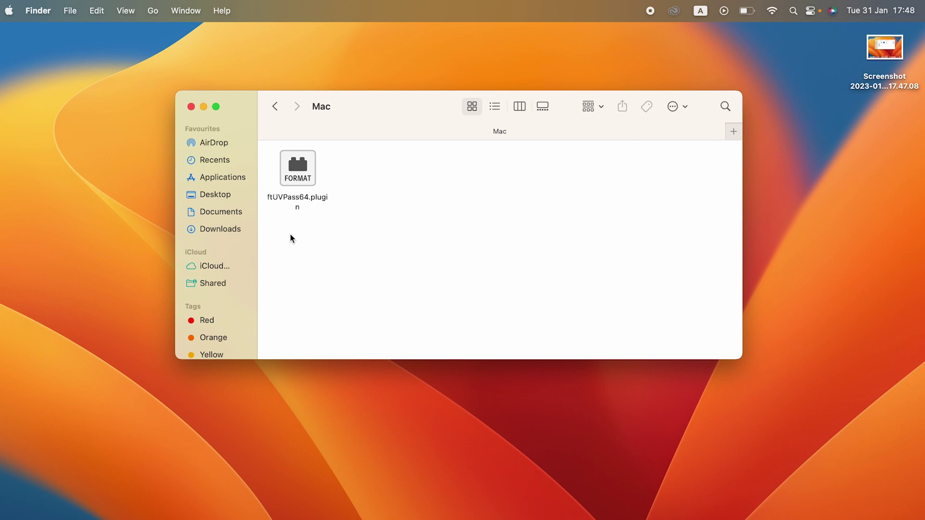
# - Open the Plug-ins folder of Adobe After Effects 2023 within Applications
pyautogui.click(214, 180)
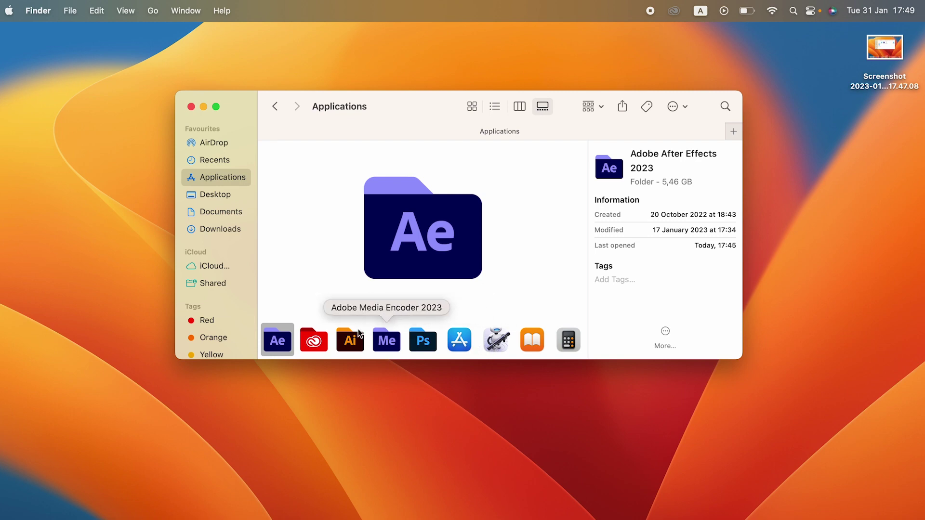
pyautogui.doubleClick(285, 340)
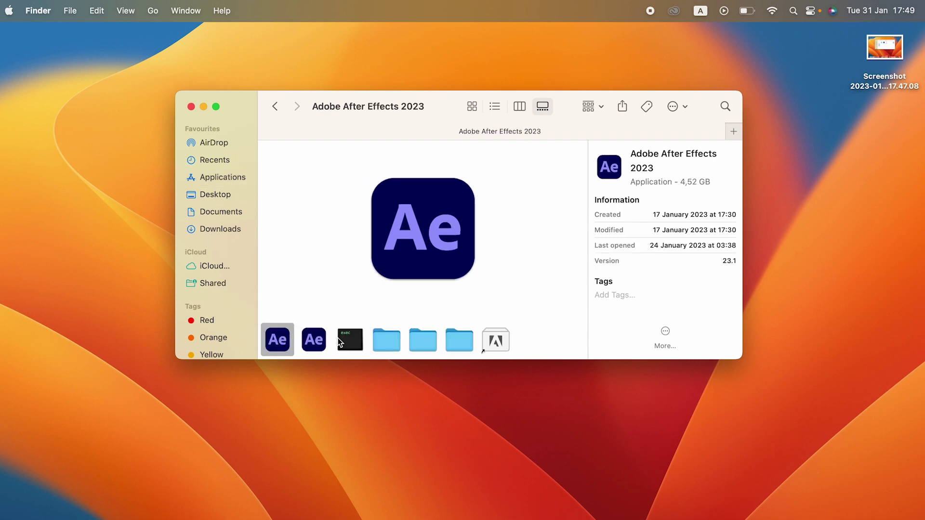
pyautogui.doubleClick(380, 344)
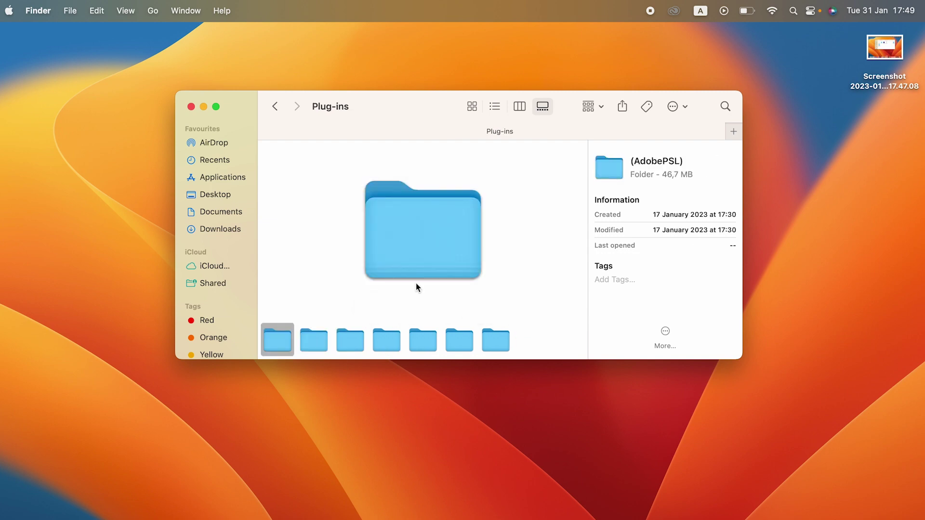
# - Paste ftUVPass64.plugin into the Plug-ins folder, authorizing the copy with the account password
pyautogui.press('super+v')
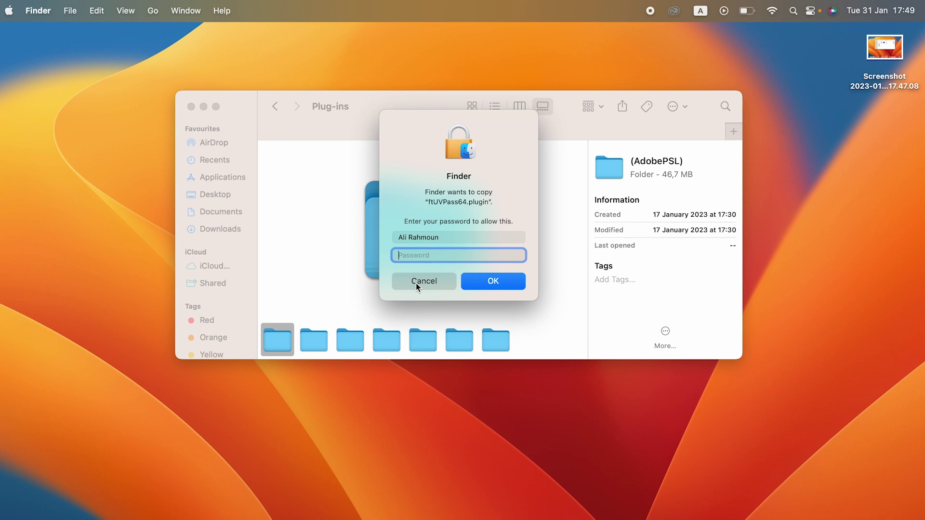
pyautogui.write('••••')
pyautogui.click(515, 283)
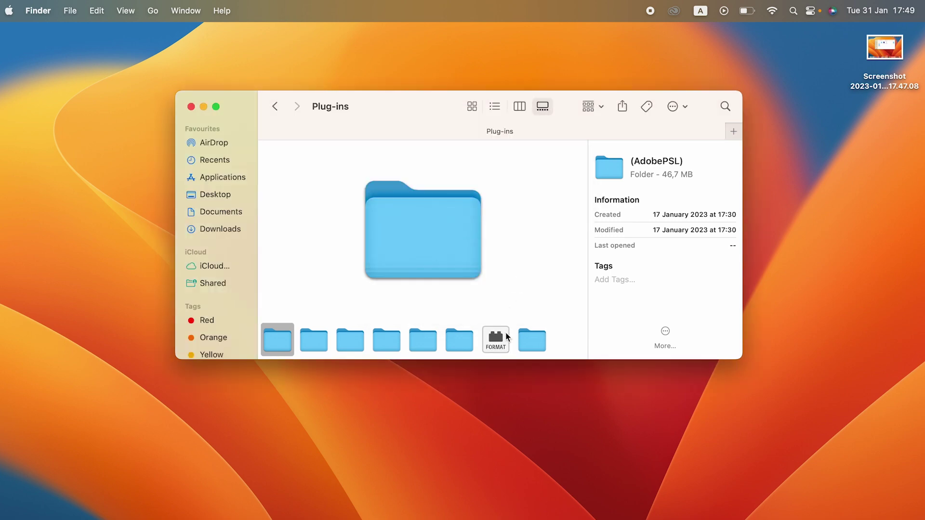
pyautogui.click(506, 336)
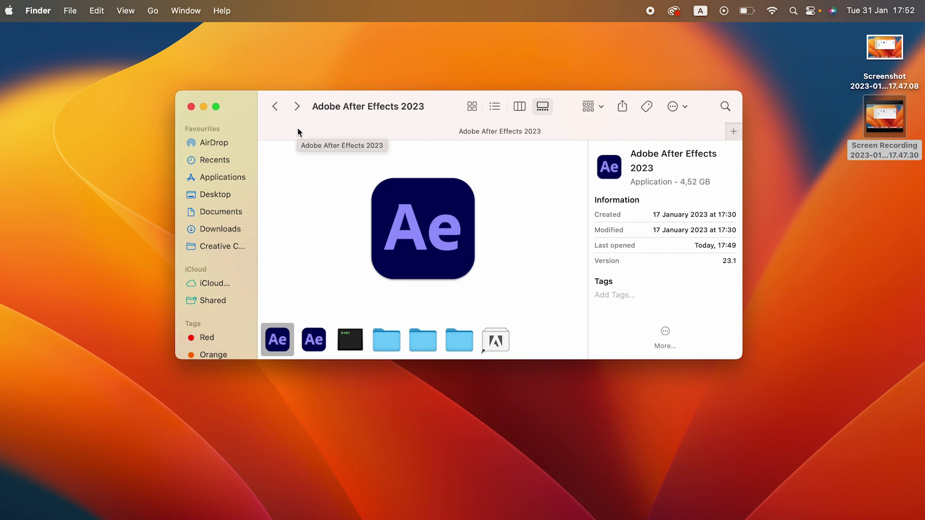
# - Open the file information of the Adobe After Effects 2023 application to check its Open using Rosetta option
pyautogui.rightClick(276, 342)
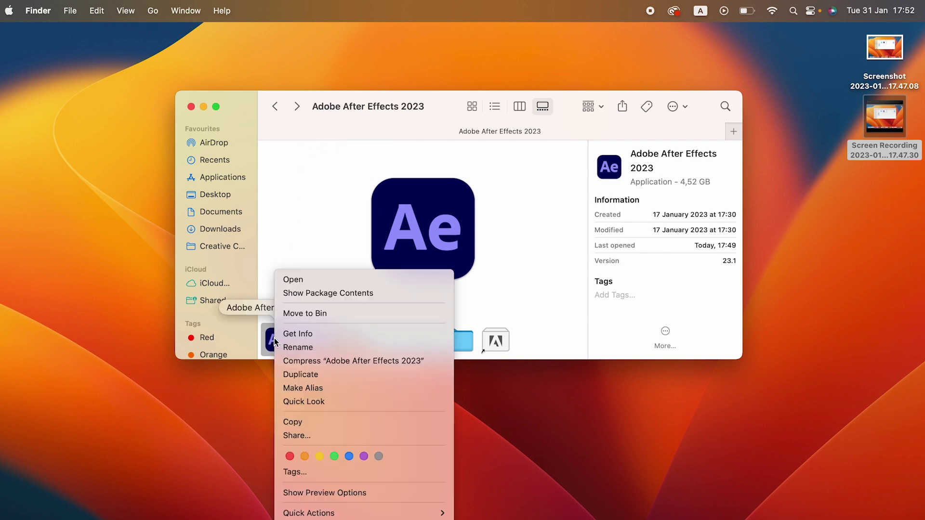
pyautogui.click(290, 335)
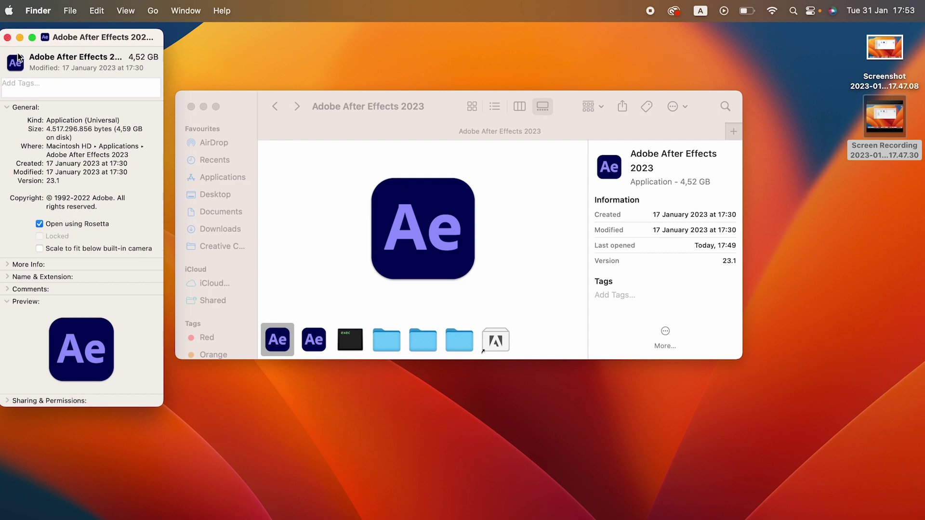
# - Open NFL_Helmet_main.aep from the helmet-2k-final folder in After Effects and dismiss the Rosetta warning
pyautogui.click(7, 37)
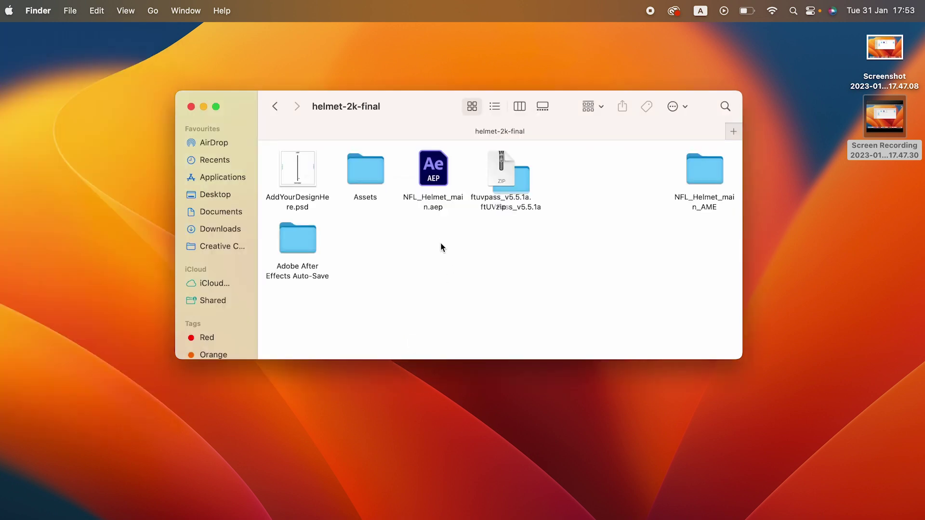
pyautogui.click(430, 181)
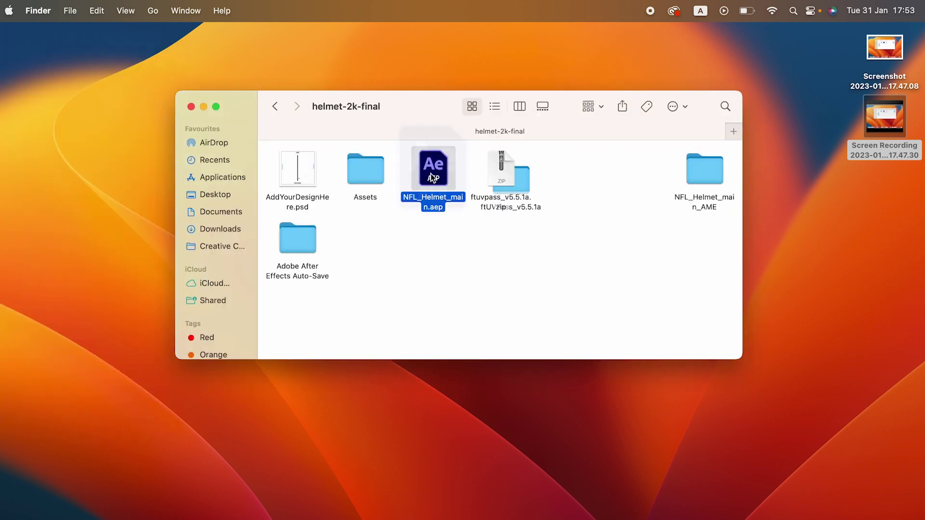
pyautogui.doubleClick(432, 178)
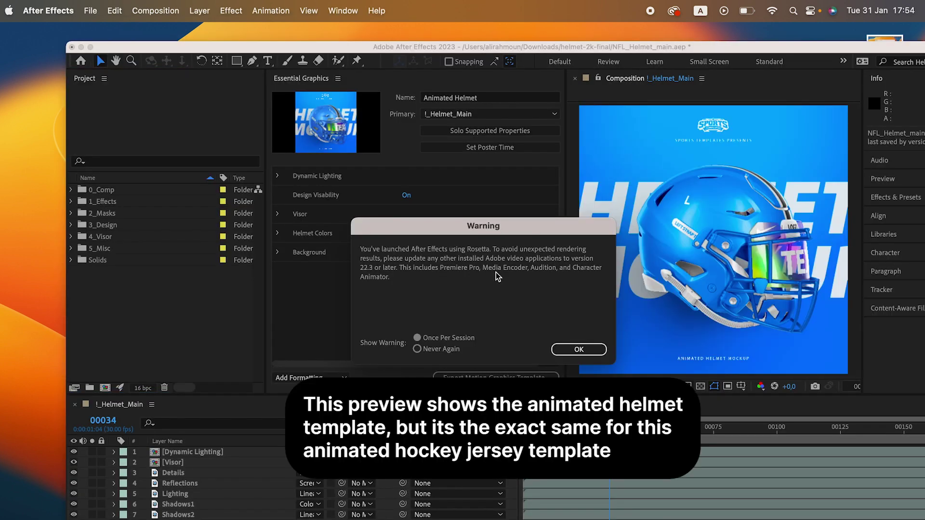
pyautogui.click(582, 349)
pyautogui.moveTo(693, 427); pyautogui.dragTo(691, 427)
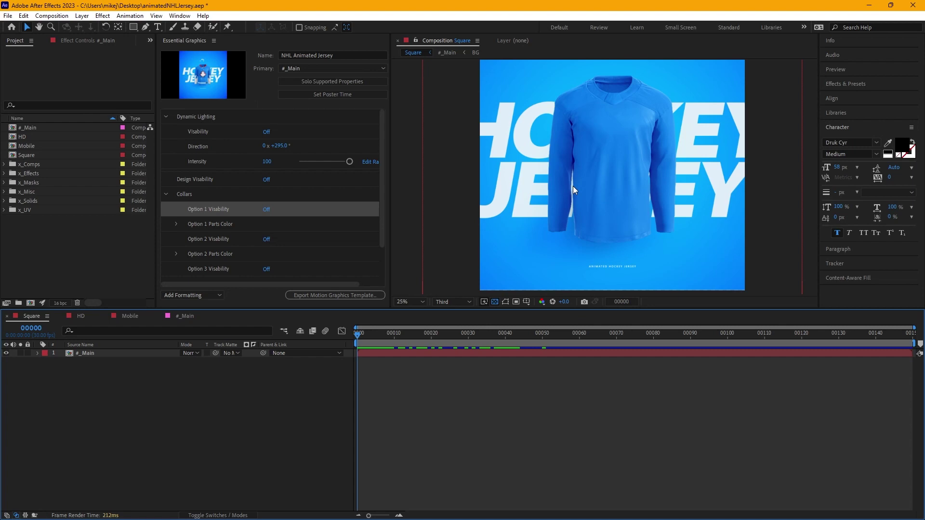
# - Bring up the Essential Graphics controls for the NHL Animated Jersey project
pyautogui.moveTo(378, 510)
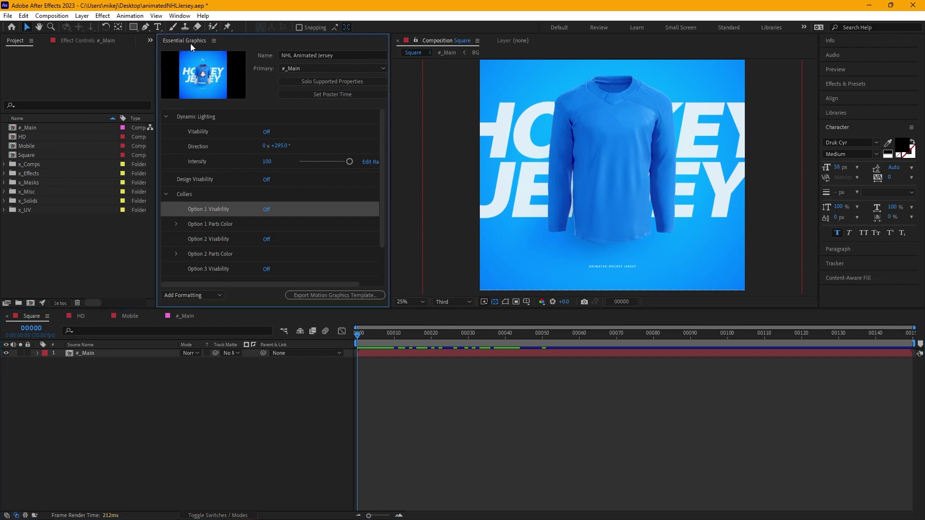
pyautogui.click(180, 16)
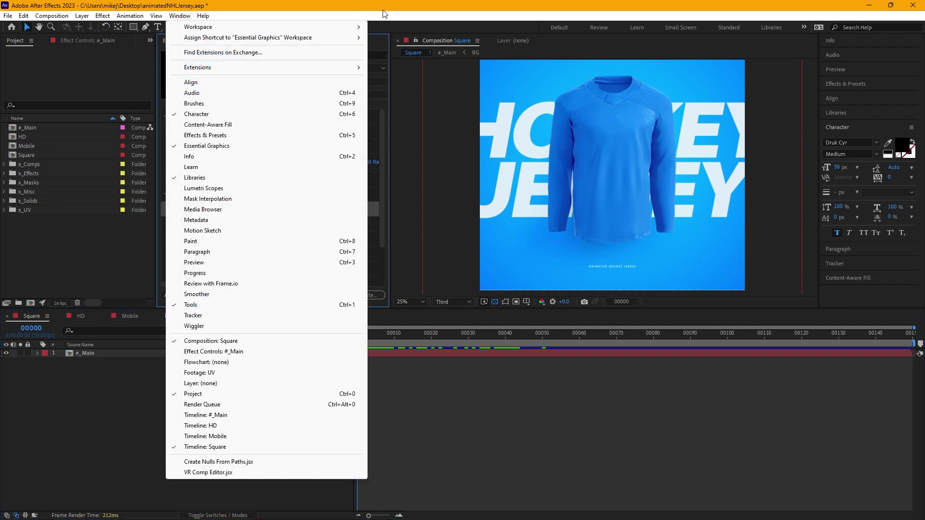
pyautogui.click(219, 146)
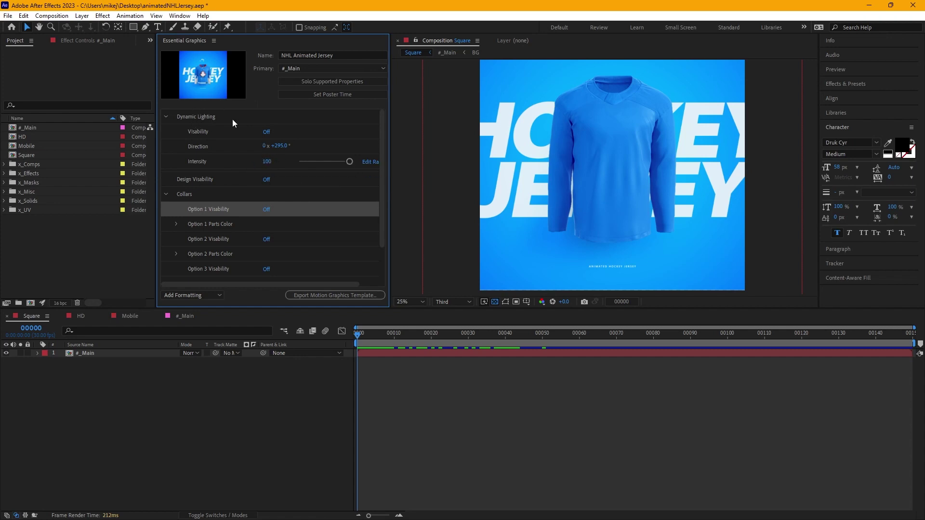
# - Turn on the Dynamic Lighting visibility and adjust its direction to about 298°
pyautogui.click(267, 135)
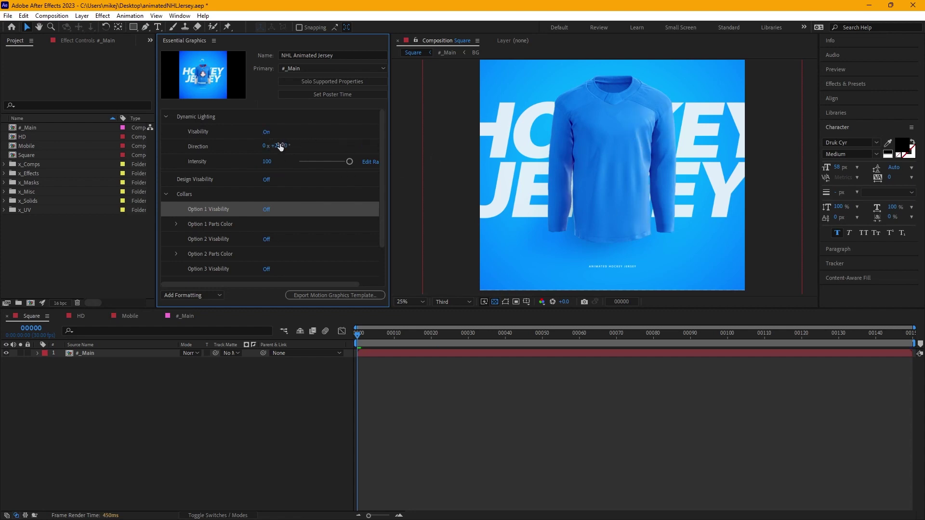
pyautogui.moveTo(280, 146); pyautogui.dragTo(261, 147)
pyautogui.moveTo(244, 147); pyautogui.dragTo(216, 148)
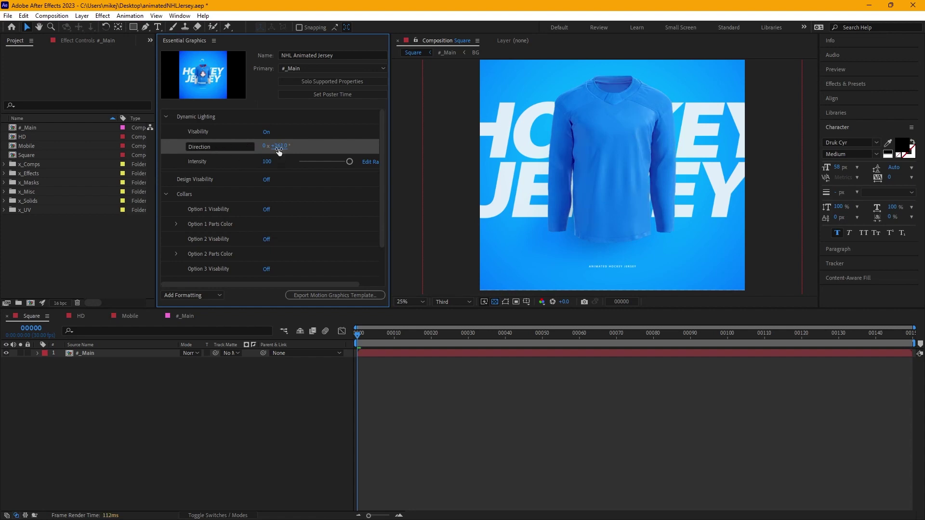
pyautogui.moveTo(278, 147); pyautogui.dragTo(337, 149)
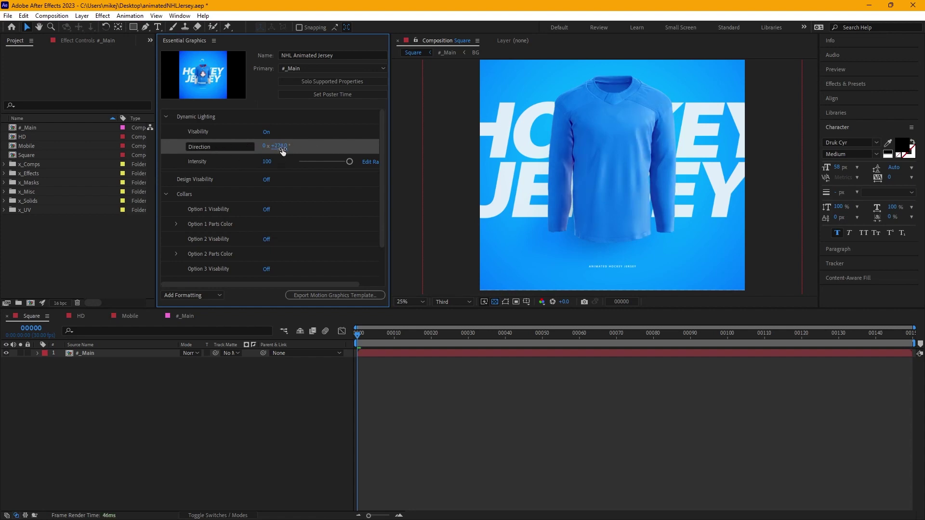
pyautogui.moveTo(306, 148); pyautogui.dragTo(271, 148)
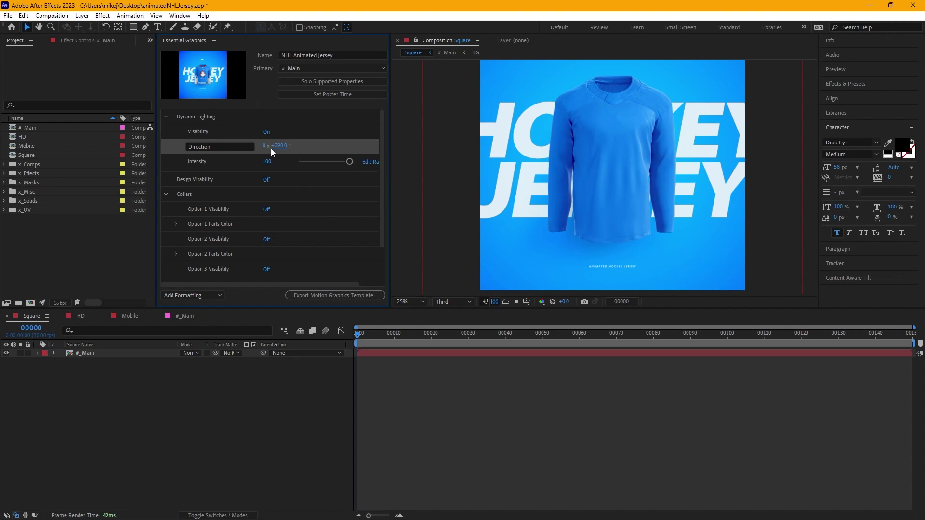
# - Try lowering the Dynamic Lighting intensity to about 86, raise it back to the maximum and collapse the Dynamic Lighting group
pyautogui.click(350, 162)
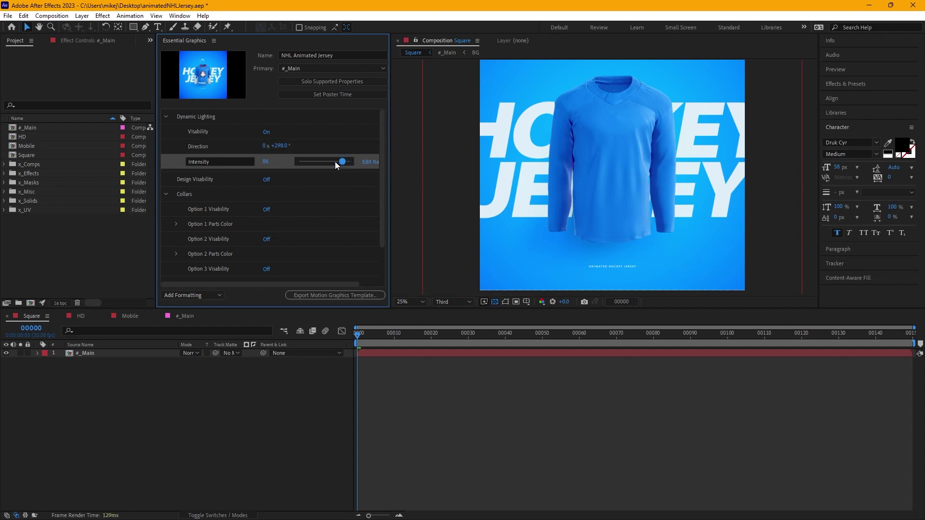
pyautogui.moveTo(336, 164); pyautogui.dragTo(356, 165)
pyautogui.click(166, 117)
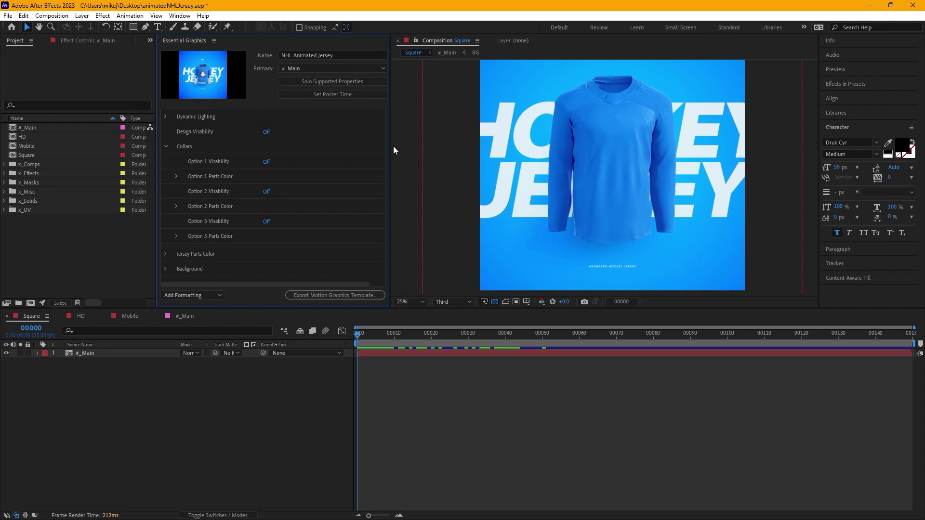
# - Switch to AddYourDesignHere.psd in Photoshop and look through the assets of the ST - CANADA HOCKEY library
pyautogui.moveTo(378, 511)
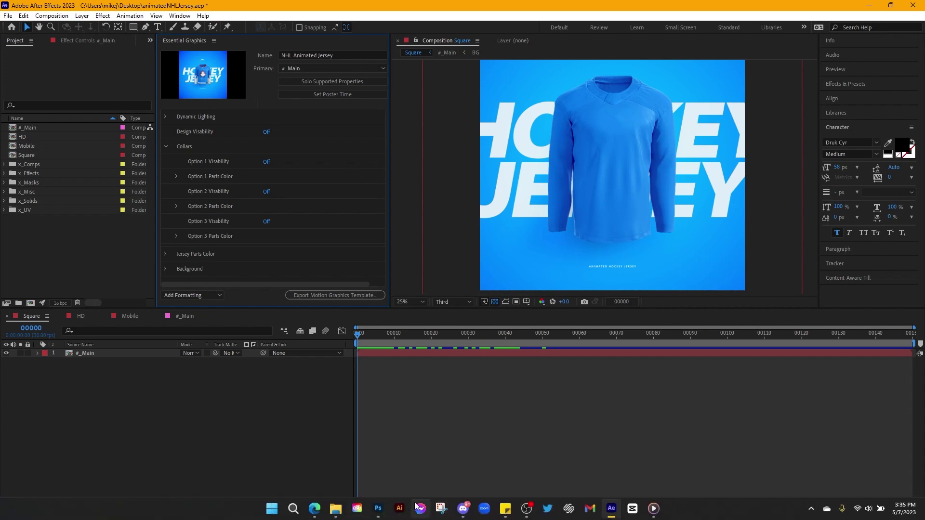
pyautogui.click(377, 510)
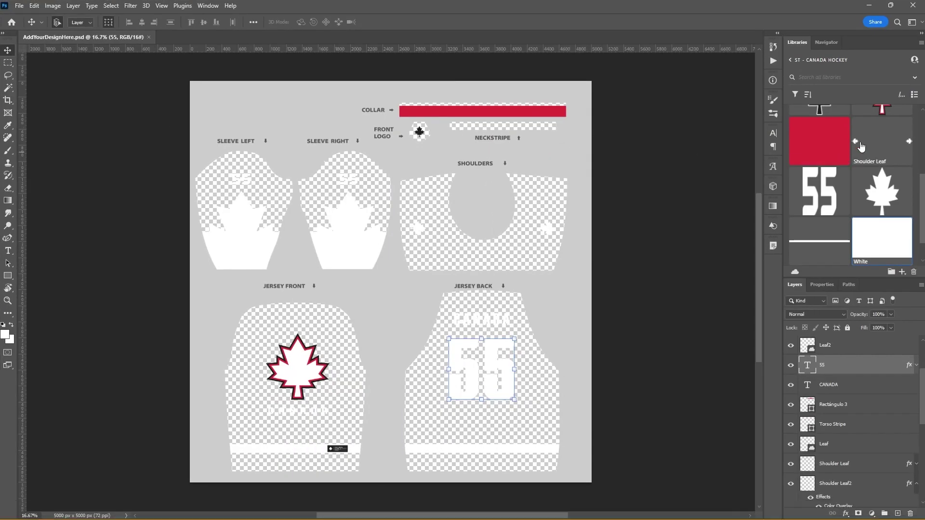
pyautogui.scroll(5, 857, 192)
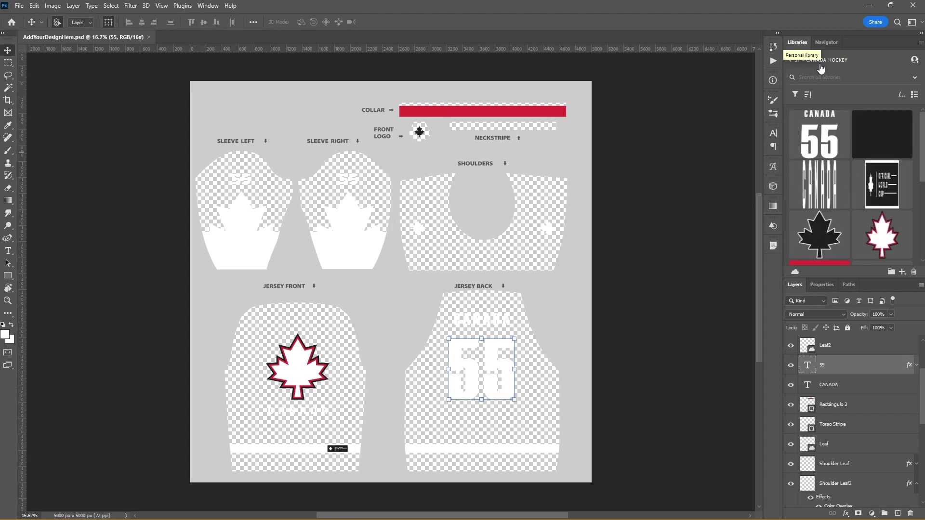
pyautogui.scroll(-5, 856, 174)
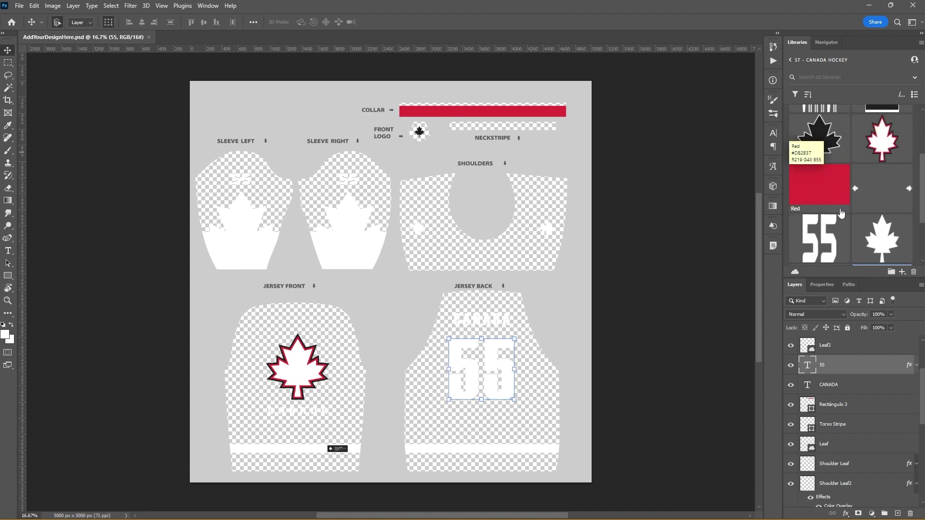
pyautogui.scroll(5, 853, 212)
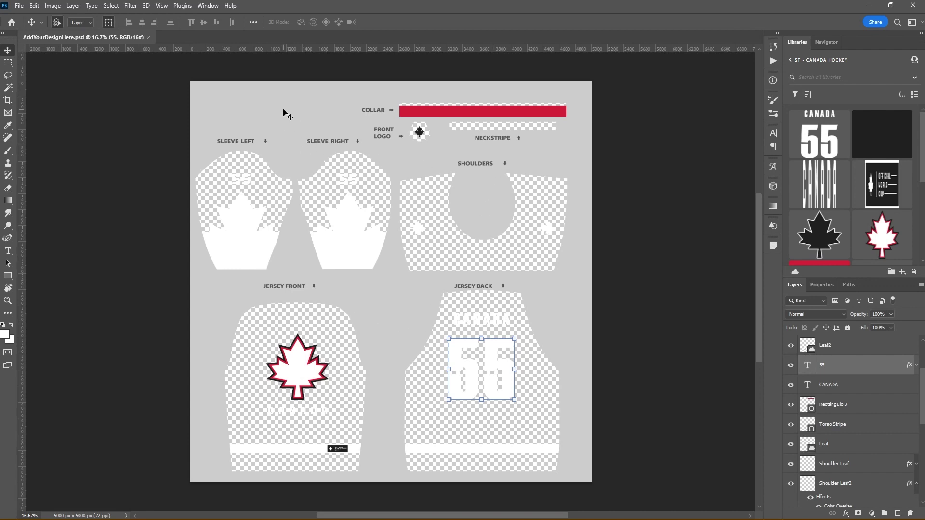
# - Select the BG layer, hide it and show it again to check what it covers
pyautogui.click(304, 118)
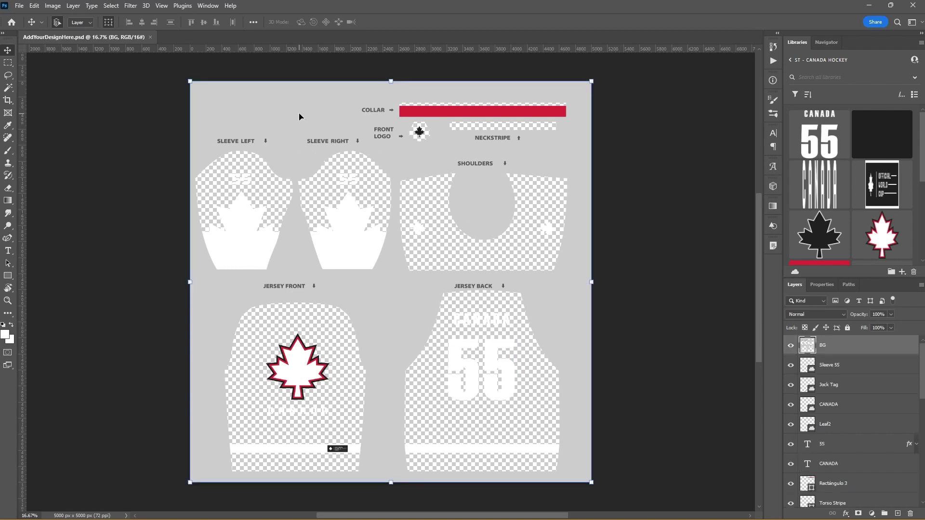
pyautogui.click(791, 346)
pyautogui.click(791, 346)
# - Select the red collar rectangle and make the Grid layer beneath the jersey design visible
pyautogui.click(480, 113)
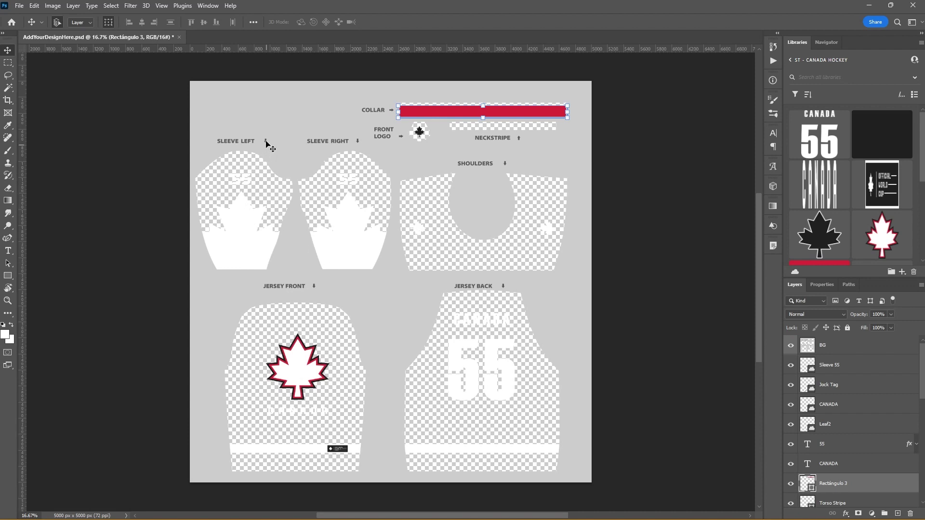
pyautogui.scroll(-5, 837, 423)
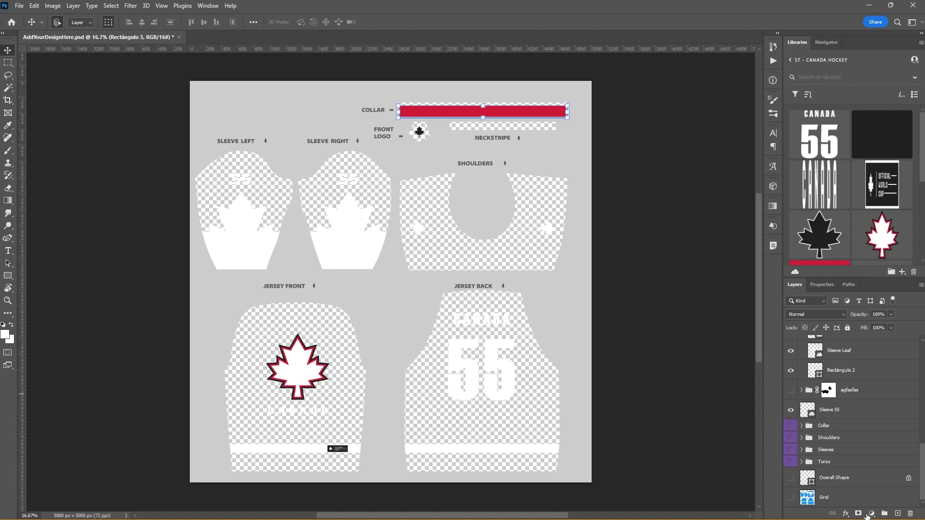
pyautogui.click(790, 497)
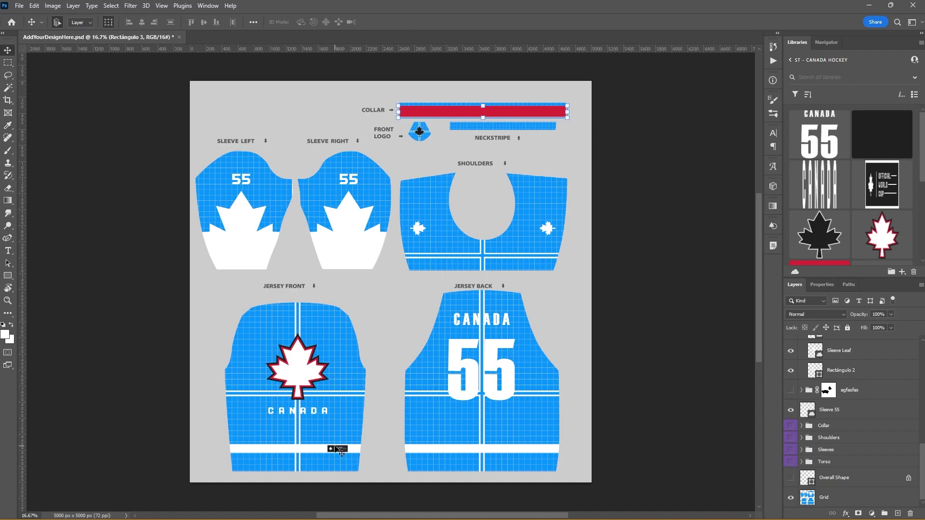
# - Examine the jersey front up close, including the World Cup jock tag, the maple leaf and the CANADA lettering against the grid
pyautogui.hotkey('ctrl', '+')
pyautogui.hotkey('ctrl', '+')
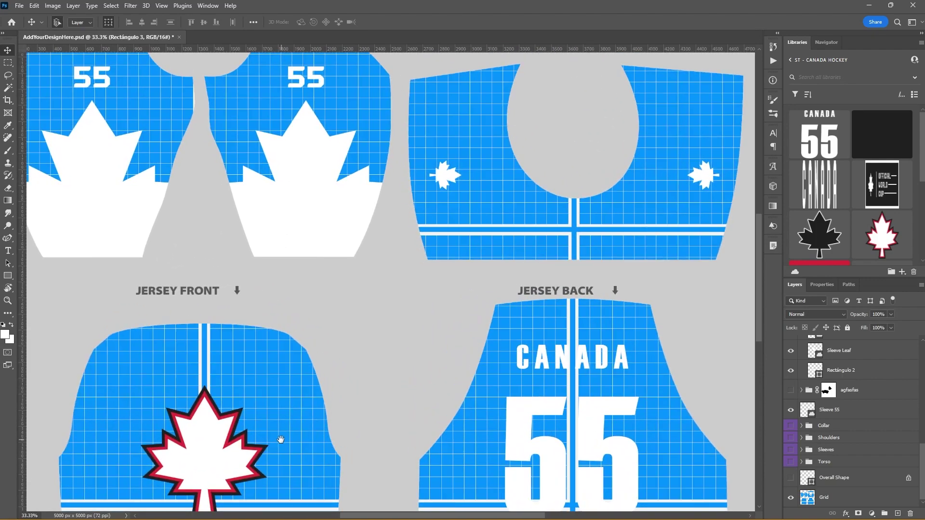
pyautogui.moveTo(279, 440); pyautogui.dragTo(306, 251)
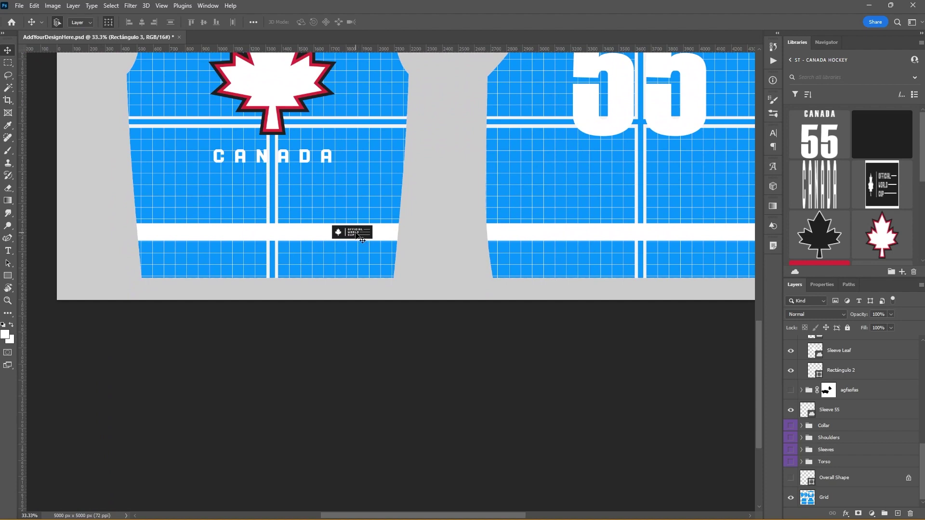
pyautogui.hotkey('ctrl', '+')
pyautogui.hotkey('ctrl', '+')
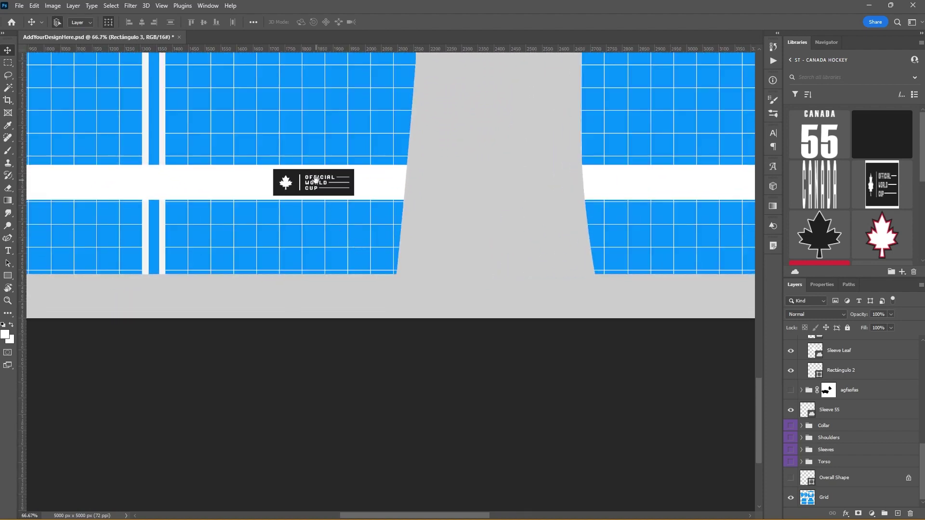
pyautogui.hotkey('ctrl', '+')
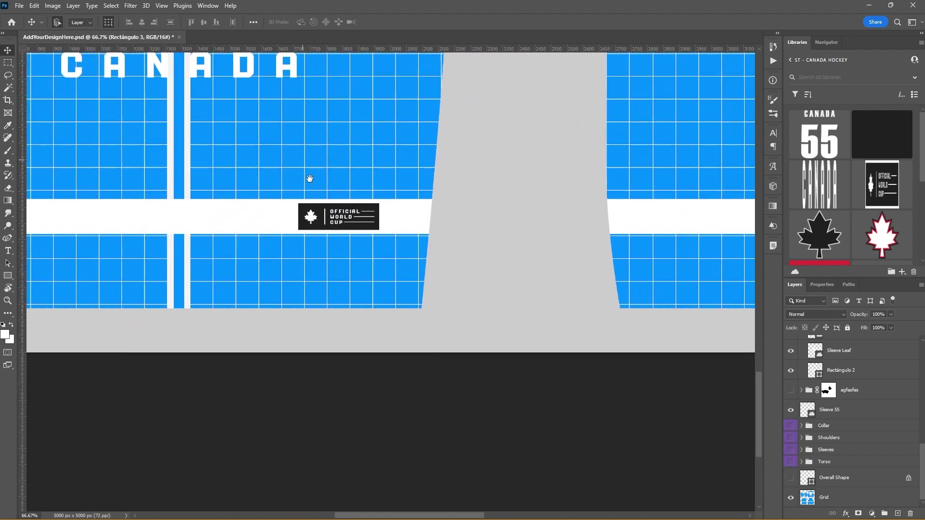
pyautogui.moveTo(308, 175); pyautogui.dragTo(380, 336)
pyautogui.moveTo(387, 415); pyautogui.dragTo(425, 91)
pyautogui.moveTo(479, 361); pyautogui.dragTo(475, 519)
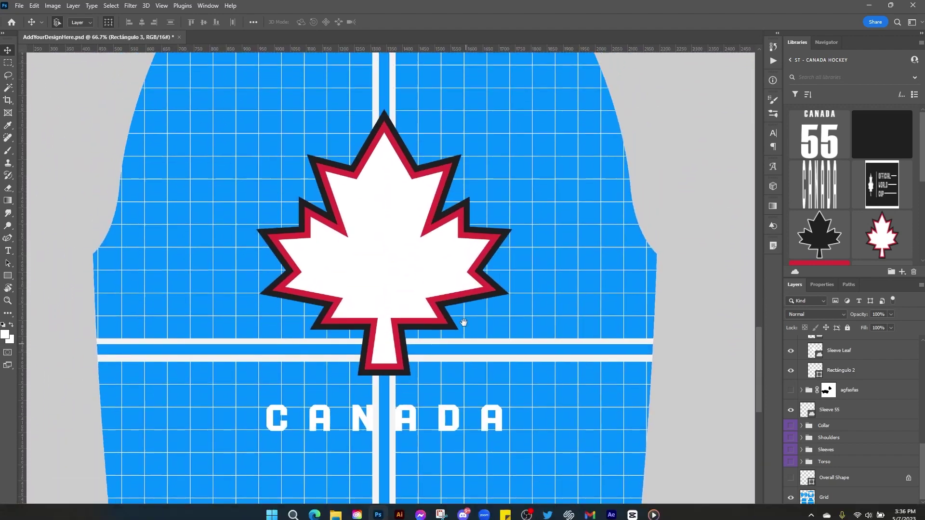
pyautogui.moveTo(465, 325); pyautogui.dragTo(450, 242)
pyautogui.moveTo(313, 463); pyautogui.dragTo(286, 328)
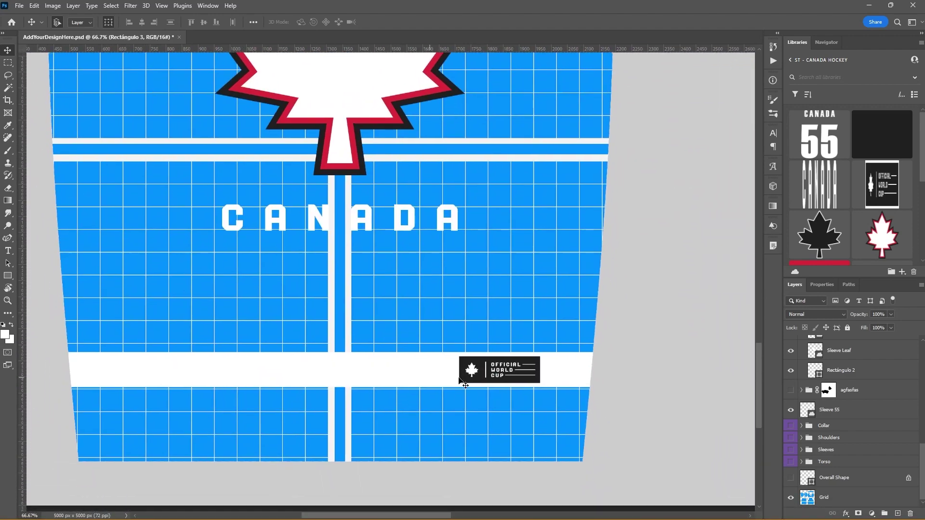
# - Examine the placement of the sleeve artwork, collar, front logo, neckstripe and shoulder areas on the grid
pyautogui.moveTo(421, 165); pyautogui.dragTo(481, 492)
pyautogui.moveTo(373, 61); pyautogui.dragTo(439, 508)
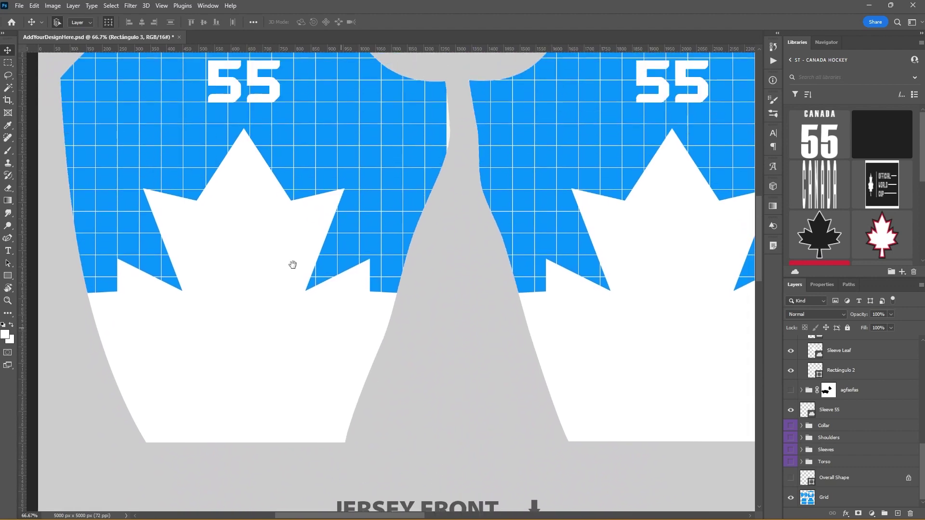
pyautogui.moveTo(281, 232); pyautogui.dragTo(351, 314)
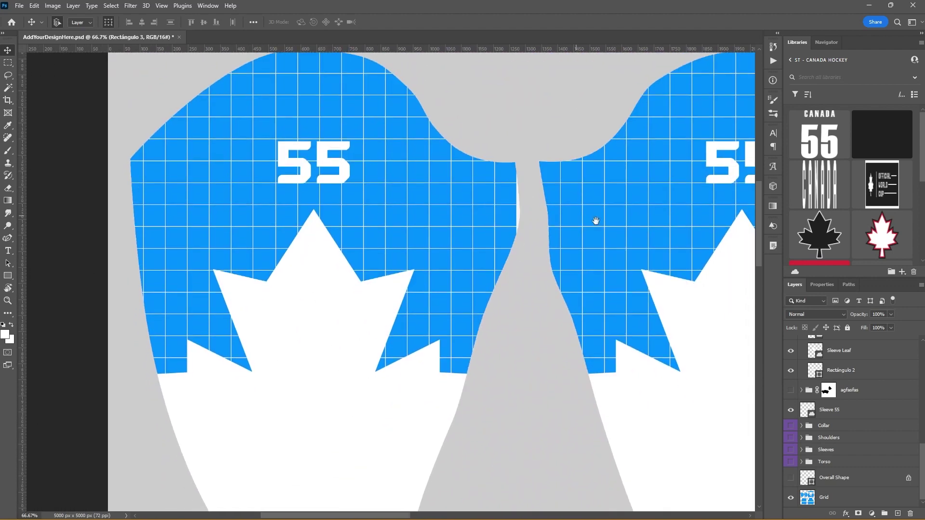
pyautogui.moveTo(595, 218); pyautogui.dragTo(167, 377)
pyautogui.moveTo(482, 332); pyautogui.dragTo(386, 416)
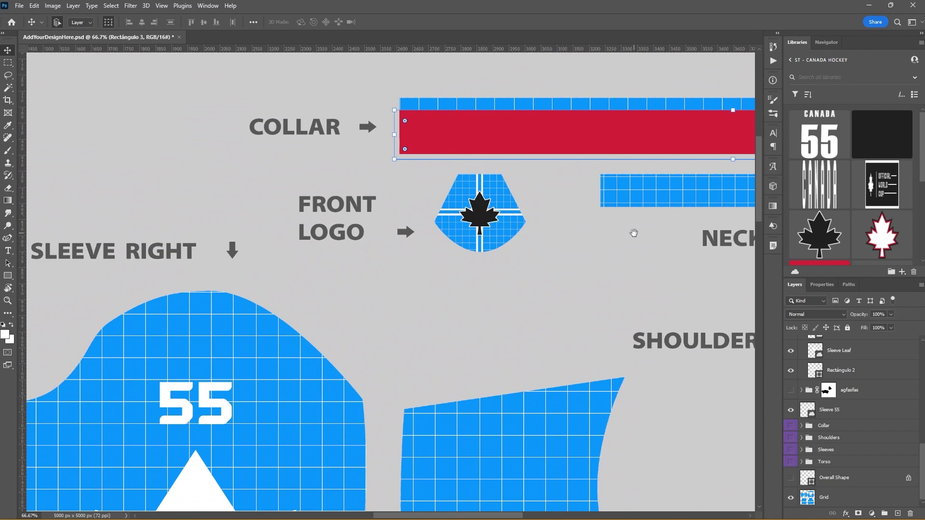
pyautogui.moveTo(634, 233); pyautogui.dragTo(382, 198)
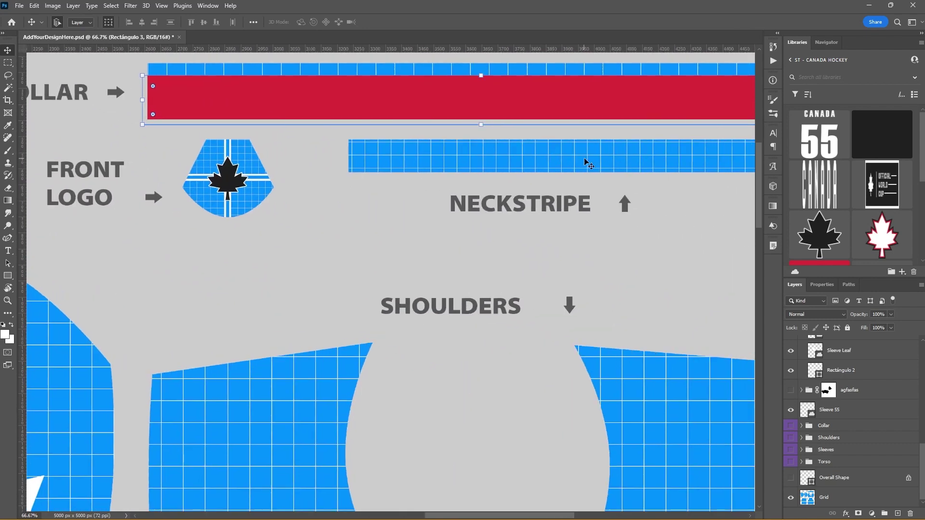
# - Switch to After Effects and examine the jersey's collar up close in the Square composition
pyautogui.moveTo(507, 517)
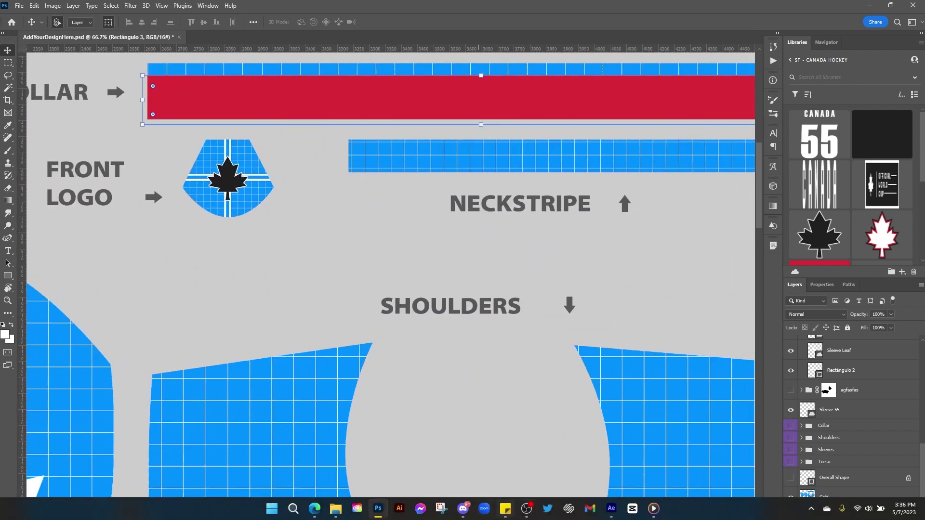
pyautogui.click(611, 509)
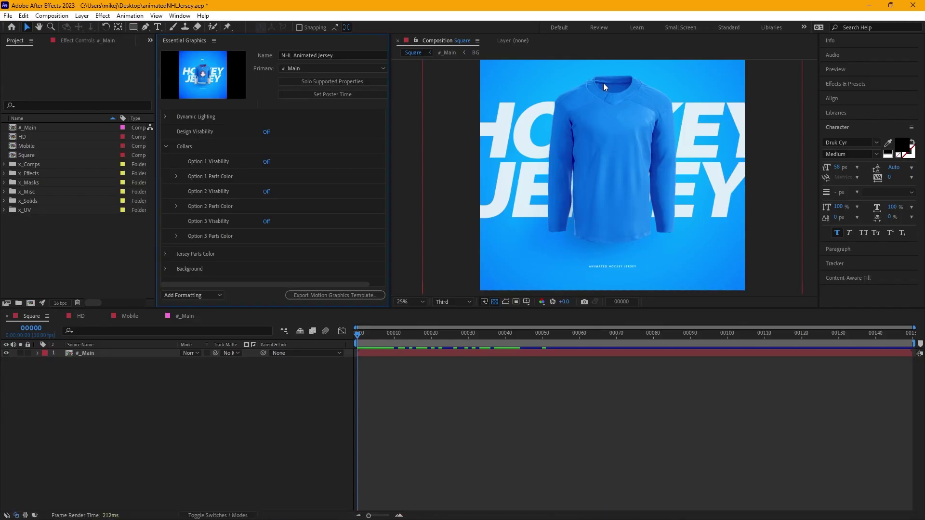
pyautogui.scroll(9, 618, 167)
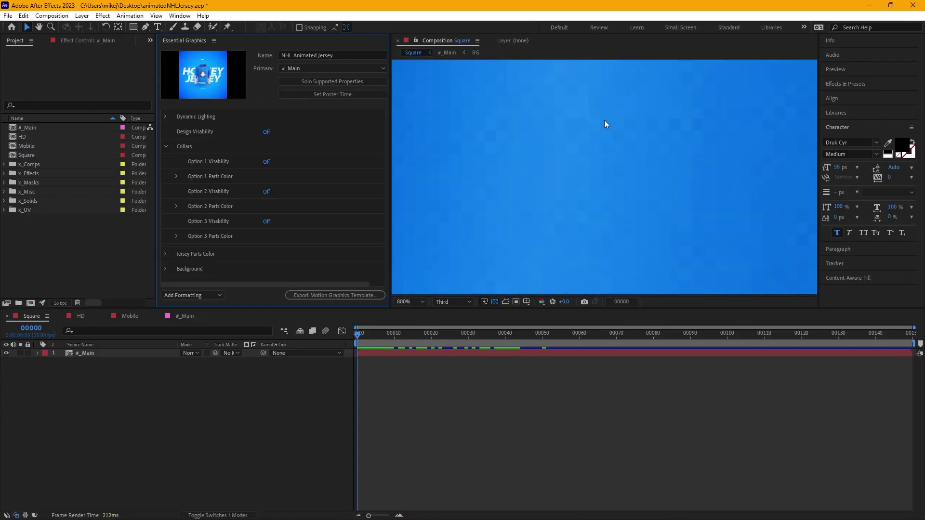
pyautogui.press('space')
pyautogui.moveTo(609, 117); pyautogui.dragTo(605, 296)
pyautogui.moveTo(604, 160); pyautogui.dragTo(601, 279)
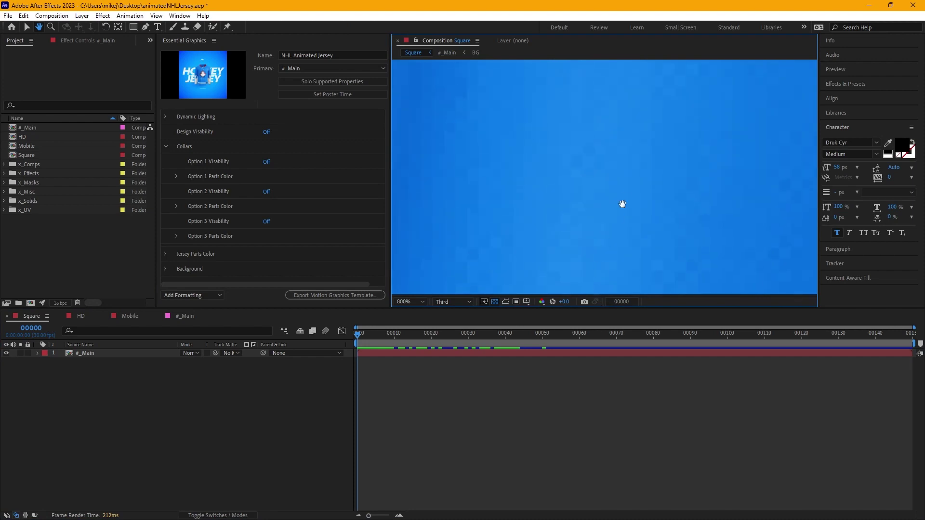
pyautogui.scroll(-8, 623, 197)
pyautogui.scroll(4, 616, 224)
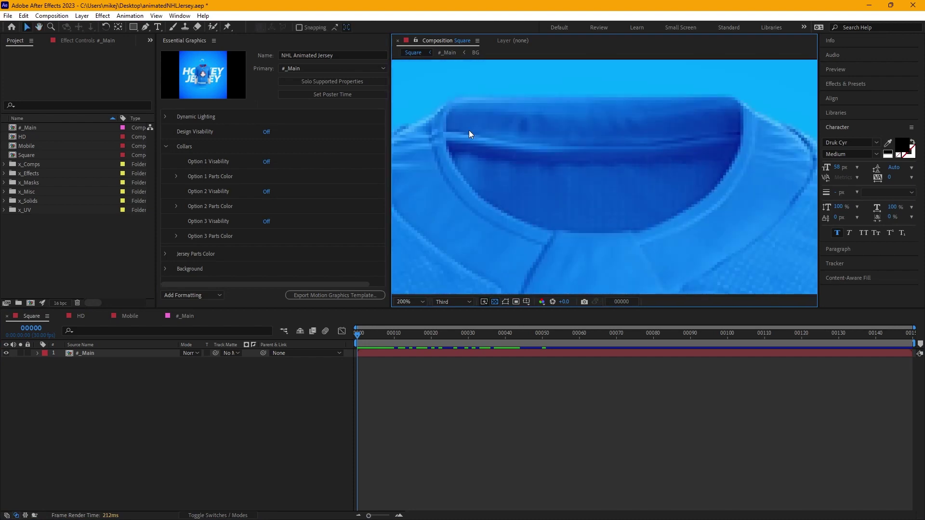
pyautogui.scroll(1, 669, 152)
pyautogui.scroll(-2, 670, 151)
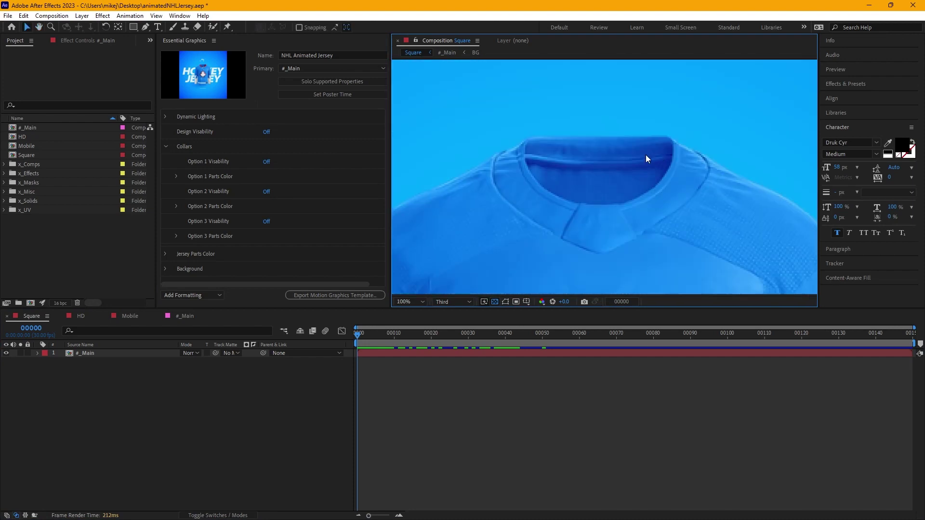
pyautogui.scroll(1, 551, 184)
pyautogui.scroll(-1, 573, 182)
pyautogui.scroll(2, 579, 184)
pyautogui.scroll(-2, 579, 184)
pyautogui.scroll(1, 579, 184)
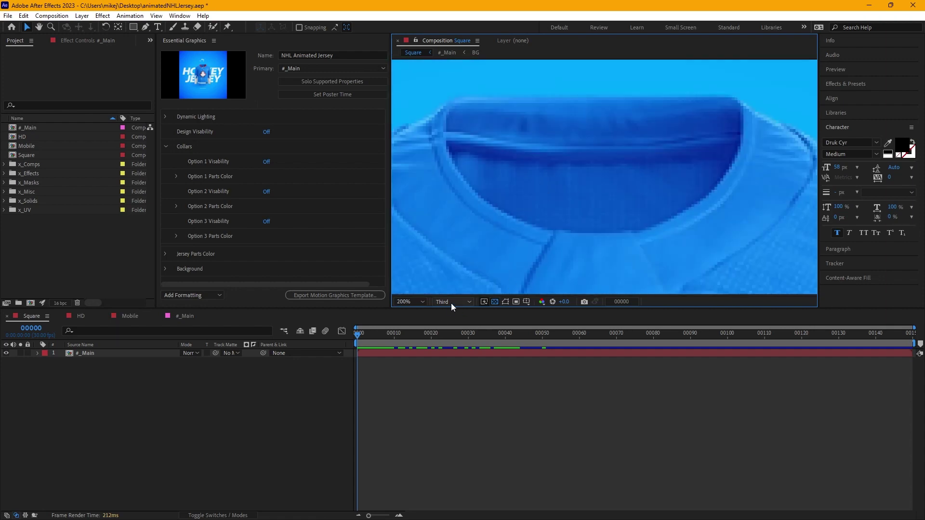
# - Check the collar detail at Full preview resolution, and set the resolution back to Third
pyautogui.click(471, 303)
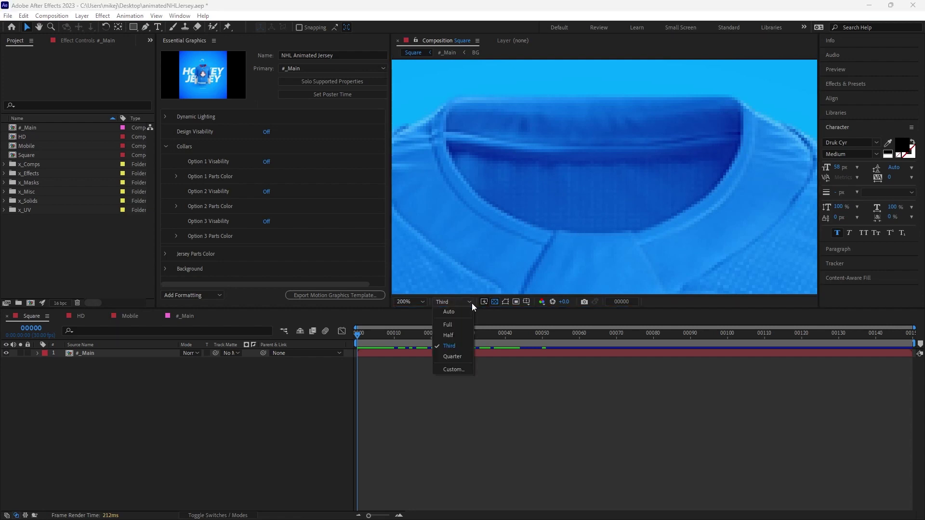
pyautogui.click(456, 324)
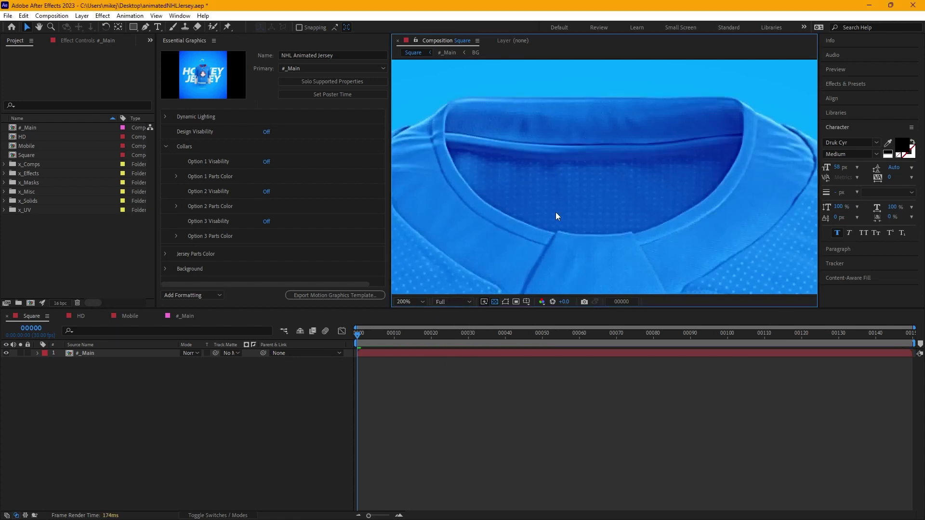
pyautogui.scroll(-2, 633, 188)
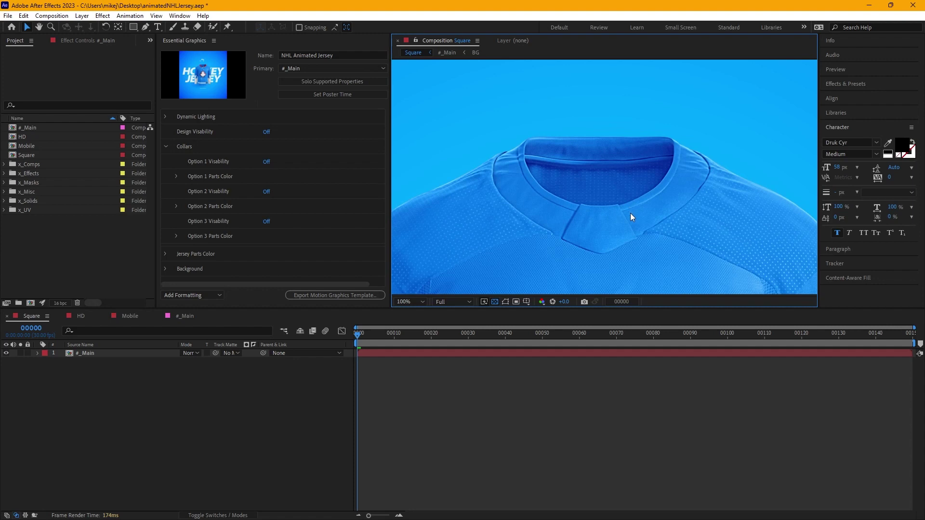
pyautogui.click(469, 302)
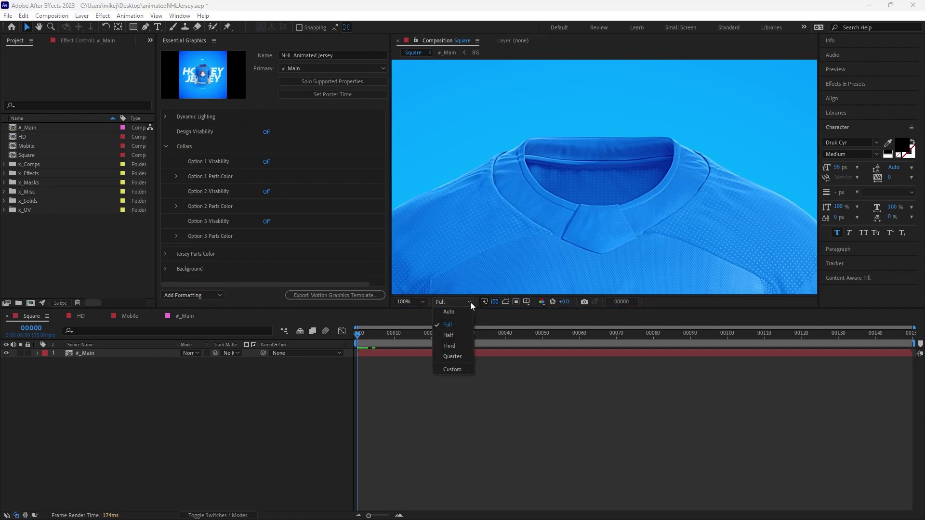
pyautogui.click(456, 343)
pyautogui.scroll(-4, 615, 157)
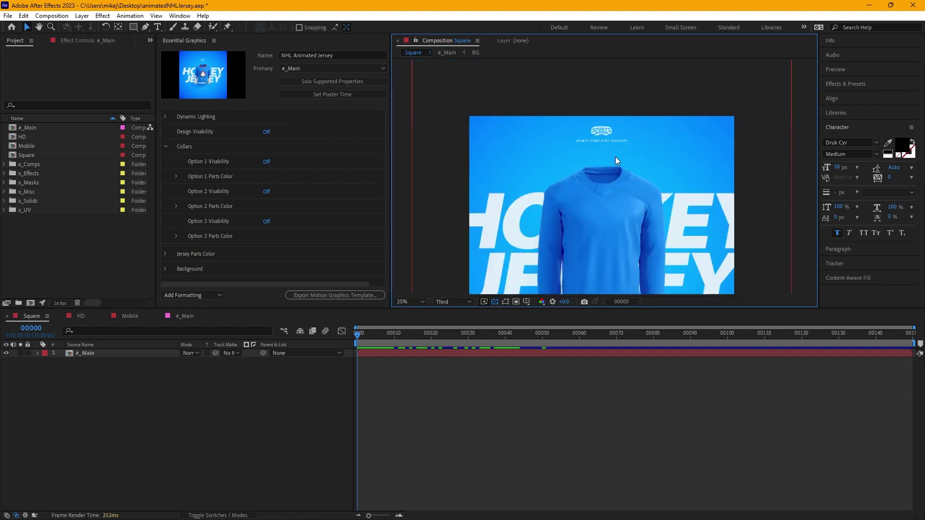
pyautogui.press('space')
pyautogui.moveTo(601, 224); pyautogui.dragTo(599, 161)
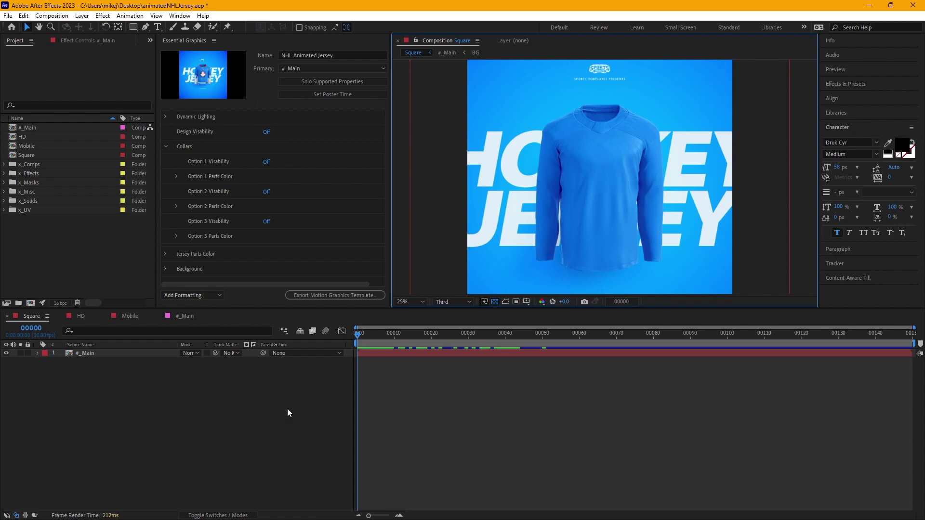
# - Switch to Photoshop and hide the existing Sleeve Leaf layers on the right and left sleeves
pyautogui.hotkey('alt', 'Tab')
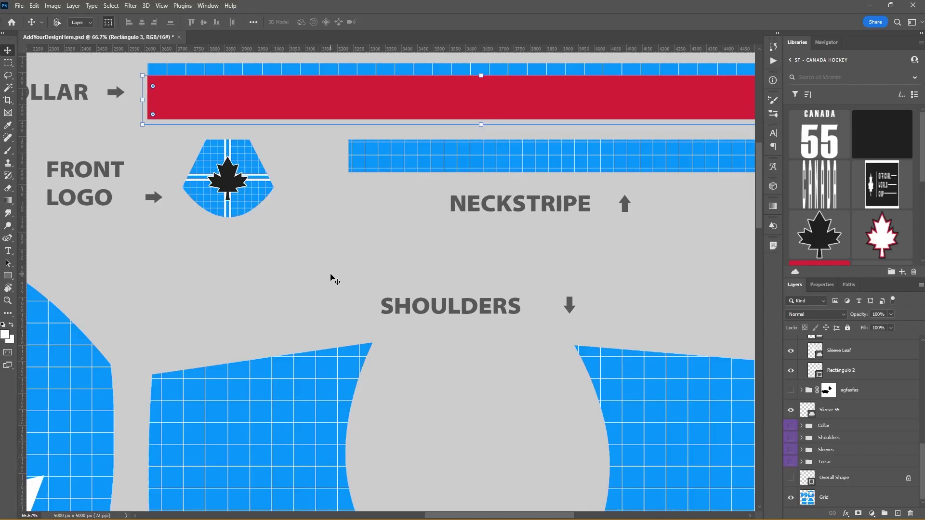
pyautogui.hotkey('ctrl', '0')
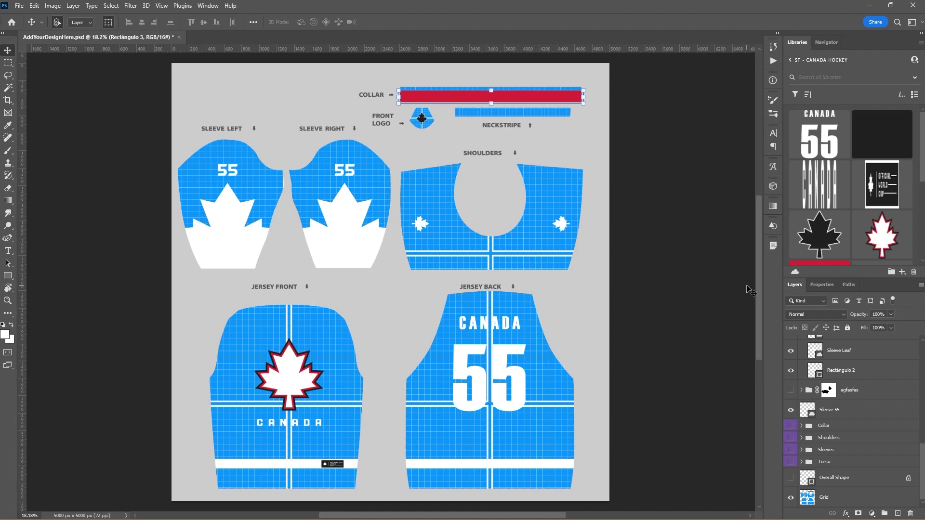
pyautogui.keyDown('ctrl'); pyautogui.click(356, 236); pyautogui.keyUp('ctrl')
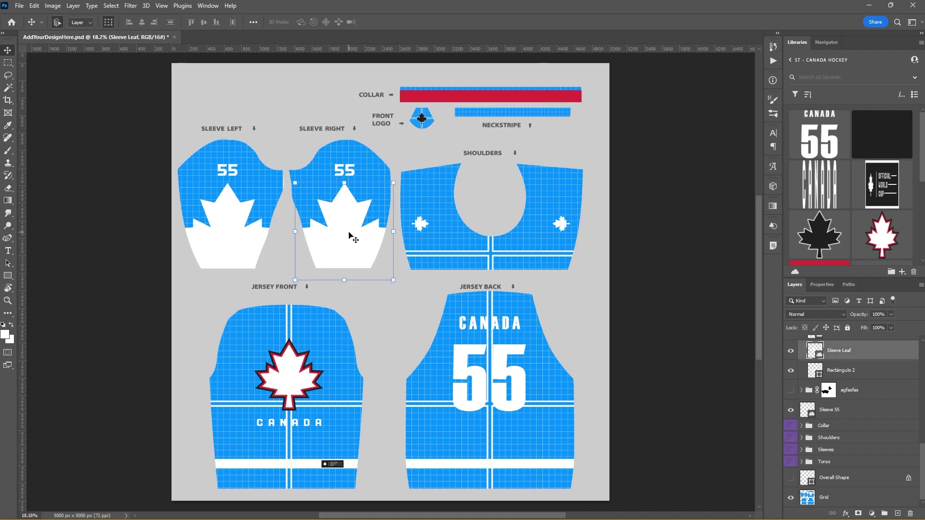
pyautogui.click(791, 350)
pyautogui.keyDown('ctrl'); pyautogui.click(225, 236); pyautogui.keyUp('ctrl')
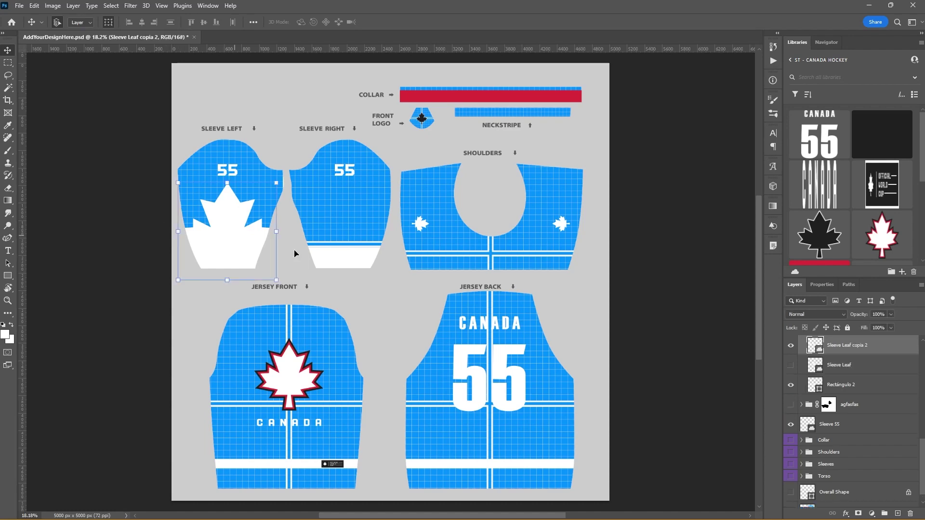
pyautogui.click(791, 345)
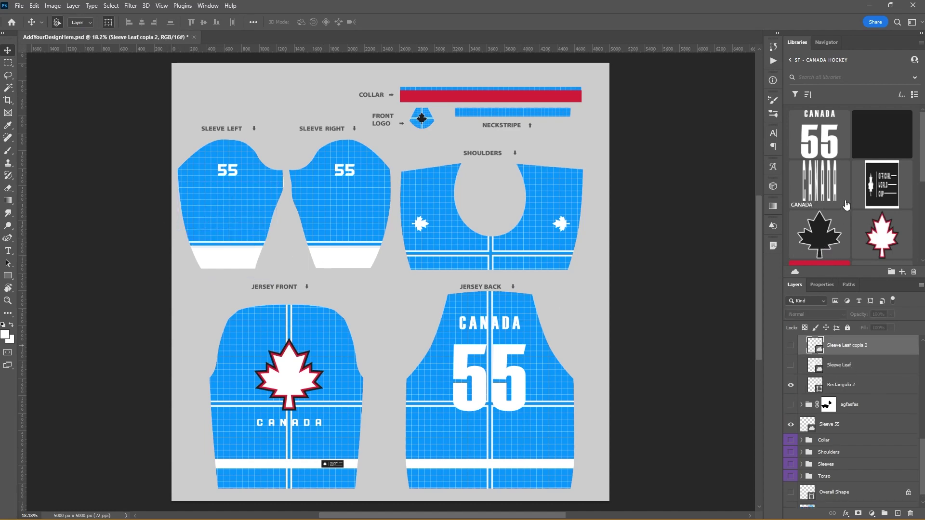
# - Place the Sleeve Leaf library graphic at the lower end of the right sleeve and duplicate it onto the left sleeve
pyautogui.scroll(-5, 838, 227)
pyautogui.scroll(-1, 853, 198)
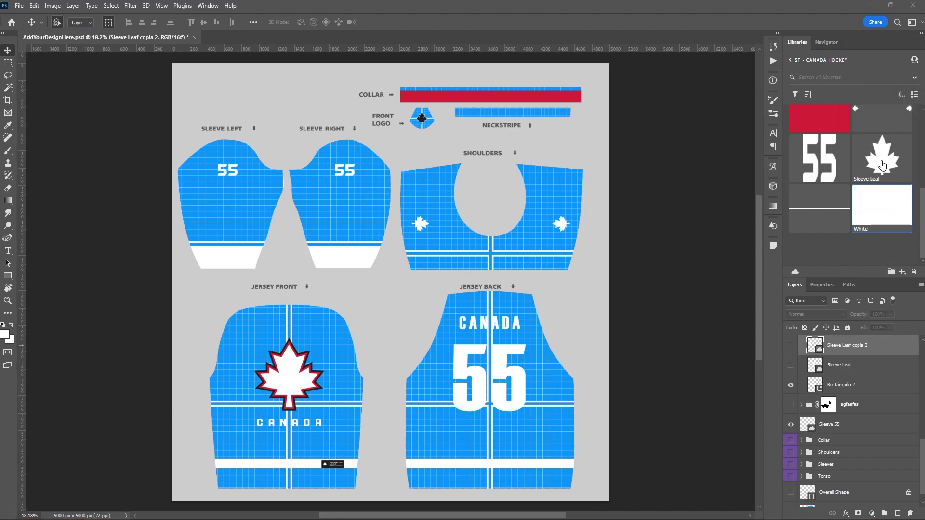
pyautogui.moveTo(882, 166); pyautogui.dragTo(353, 225)
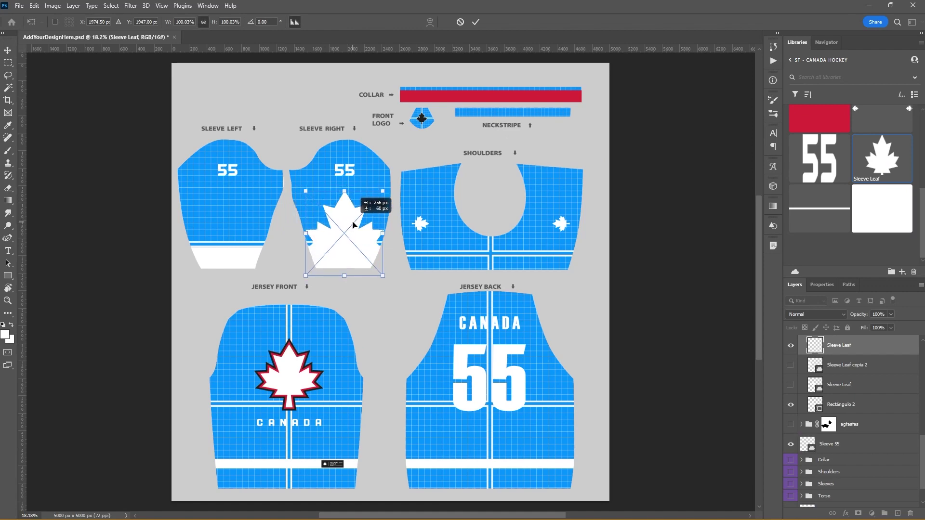
pyautogui.click(476, 22)
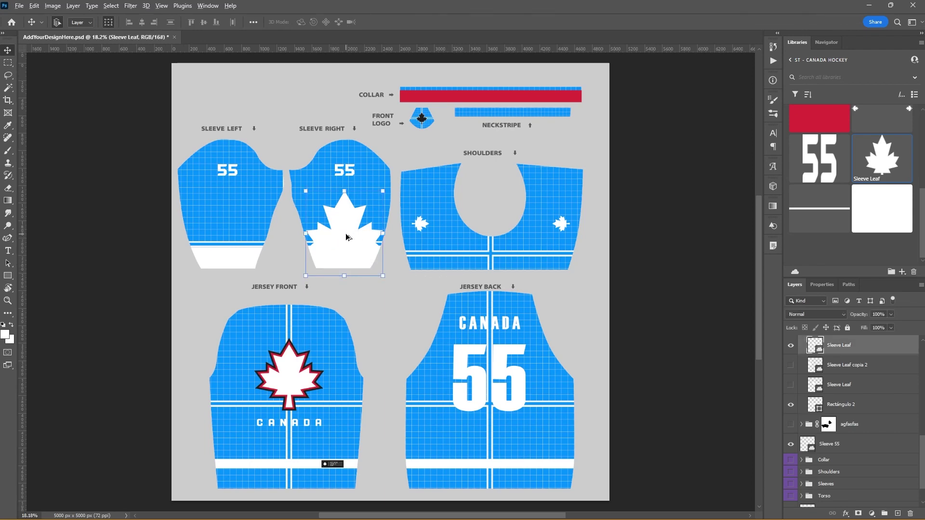
pyautogui.moveTo(346, 237); pyautogui.dragTo(229, 236)
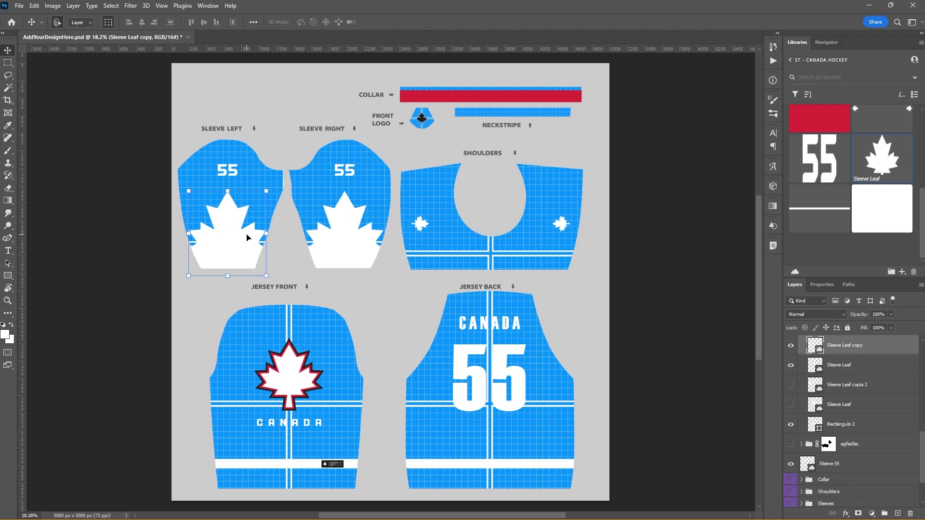
pyautogui.click(682, 285)
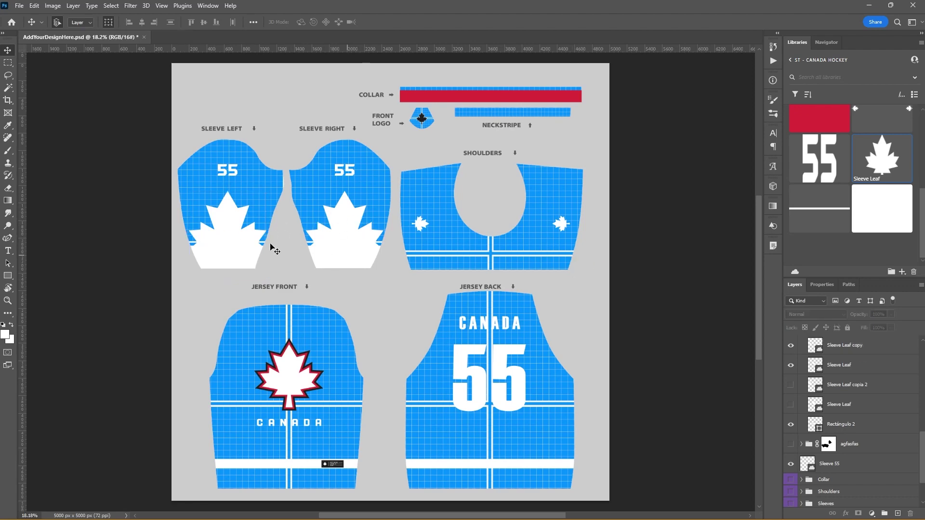
# - Hide the jersey front's existing Leaf2 layer and place the Leaf2 library graphic there, scaled to about 69.6%
pyautogui.click(354, 395)
pyautogui.click(791, 347)
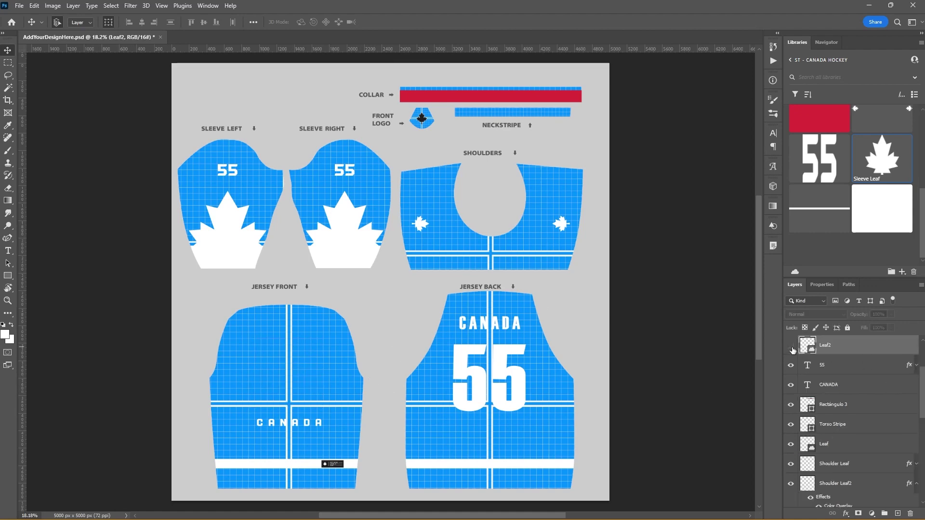
pyautogui.scroll(3, 871, 202)
pyautogui.moveTo(881, 196); pyautogui.dragTo(291, 369)
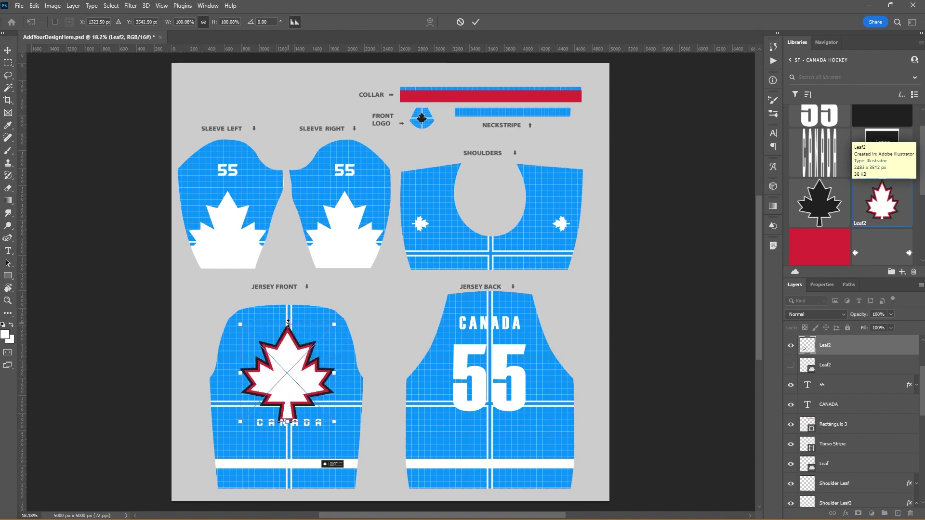
pyautogui.moveTo(288, 325); pyautogui.dragTo(287, 339)
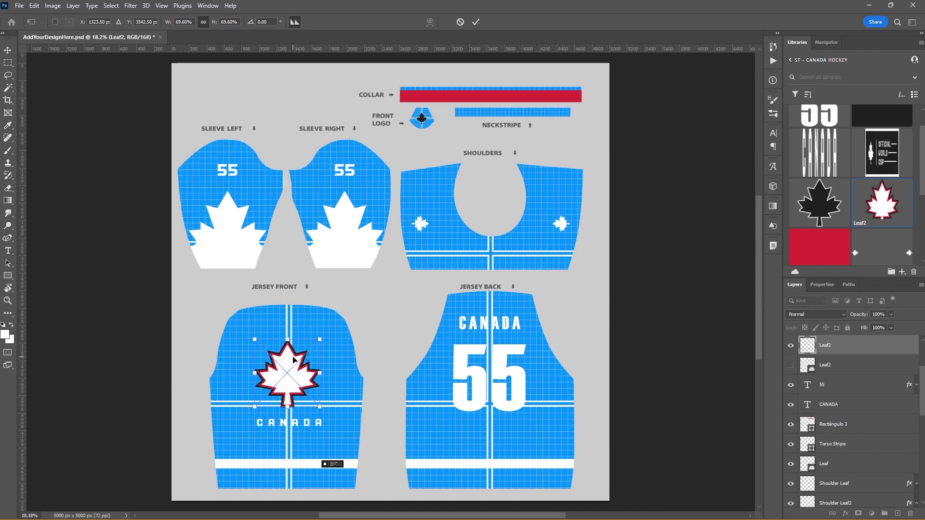
# - Nudge the placed Leaf2 graphic to X 1340 px to centre it on the vertical stripes, and commit the placement
pyautogui.press('Right')
pyautogui.press('Right')
pyautogui.press('Right')
pyautogui.press('Right')
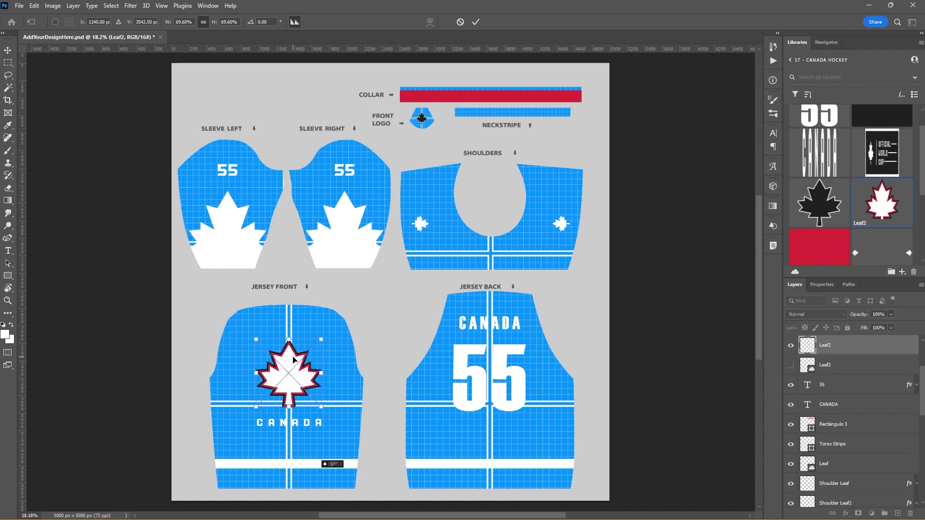
pyautogui.press('Left')
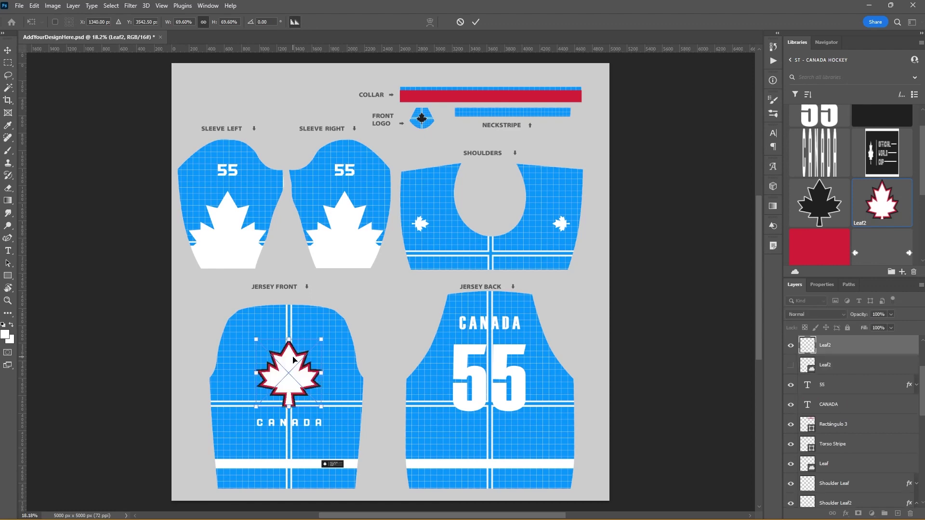
pyautogui.click(476, 22)
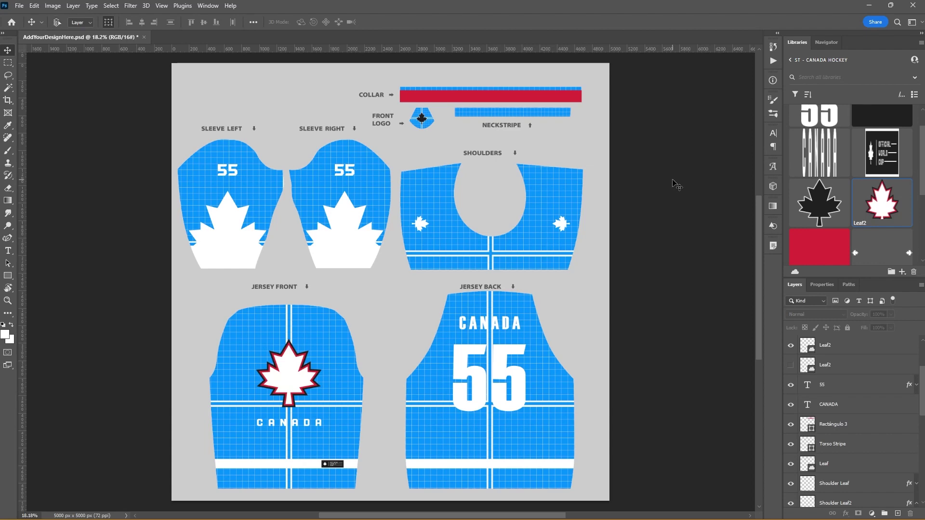
# - Save AddYourDesignHere.psd and switch back to the jersey composition in After Effects
pyautogui.hotkey('ctrl', 's')
pyautogui.moveTo(401, 510)
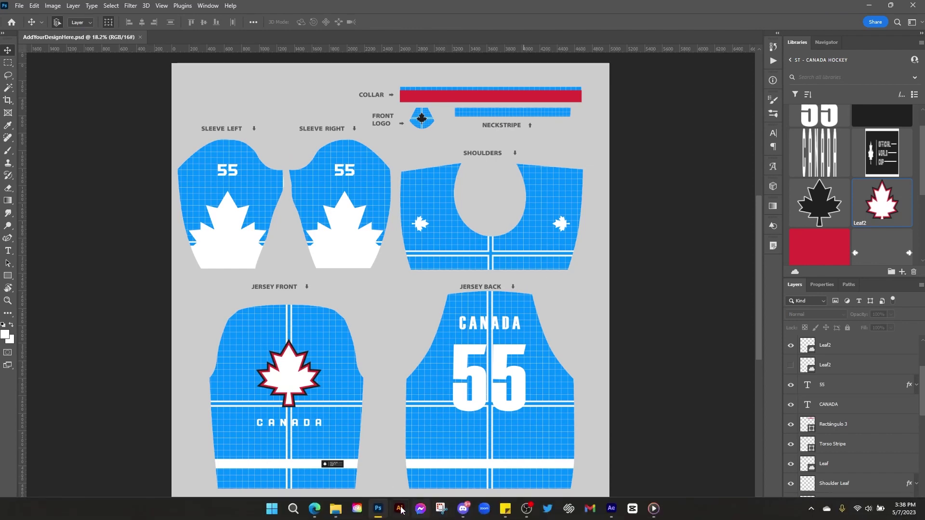
pyautogui.click(611, 509)
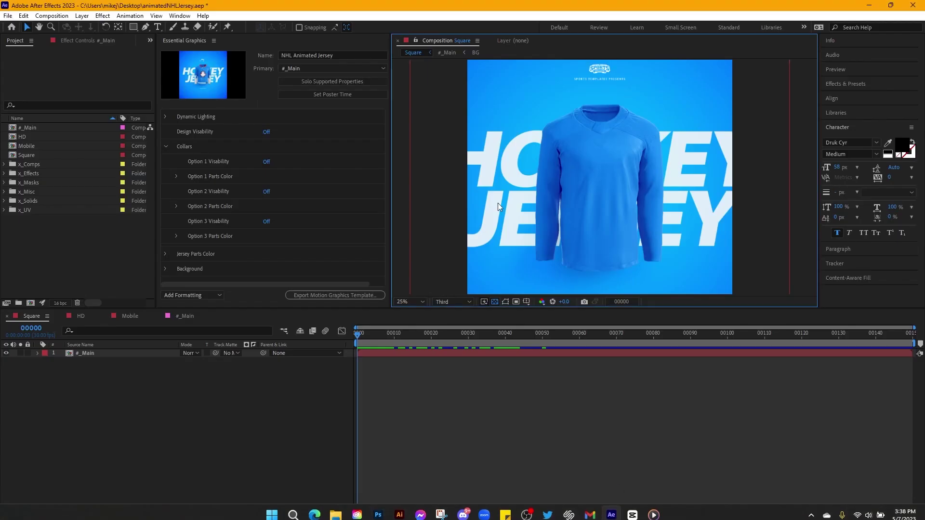
pyautogui.click(453, 161)
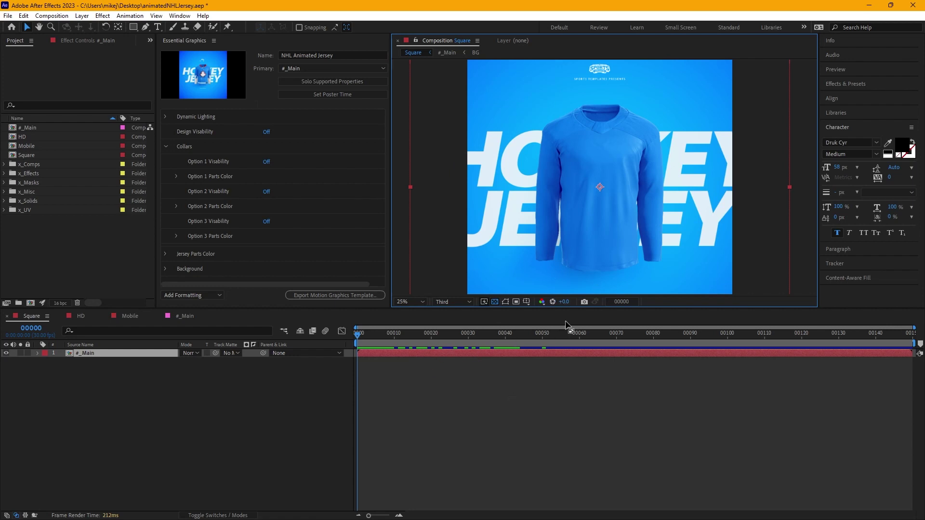
# - Toggle Design Visibility to compare the jersey with and without the design, leaving it on
pyautogui.click(266, 132)
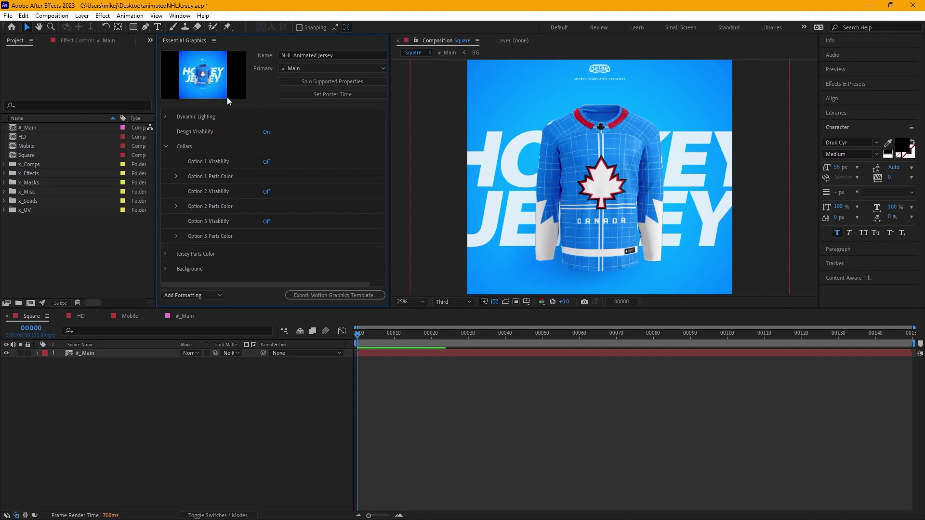
pyautogui.click(266, 132)
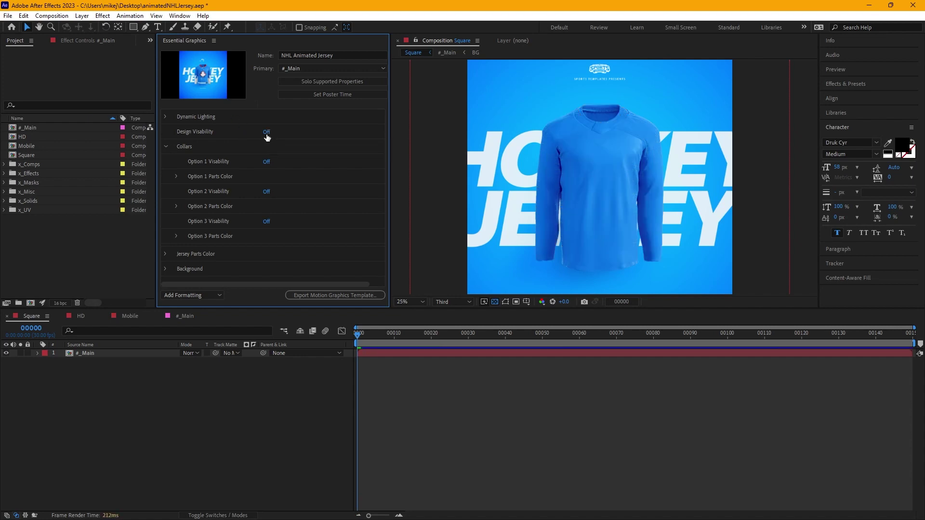
pyautogui.click(266, 132)
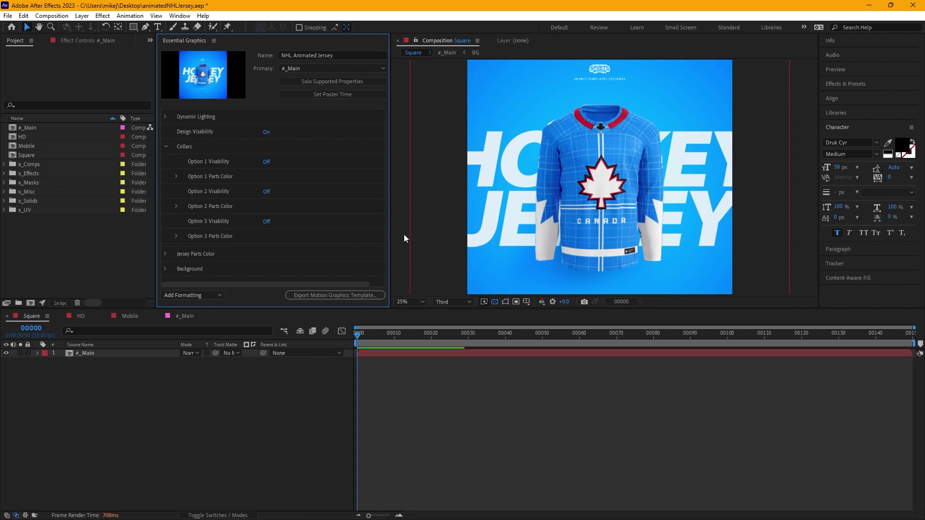
# - Scrub the Square composition to frame 55 to check the jersey's back, and return to frame 0
pyautogui.click(360, 336)
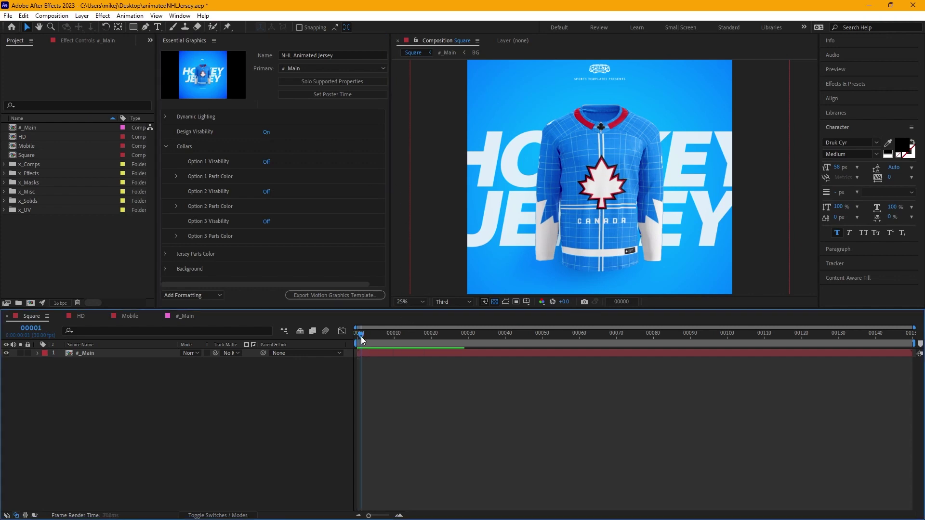
pyautogui.moveTo(360, 336); pyautogui.dragTo(560, 336)
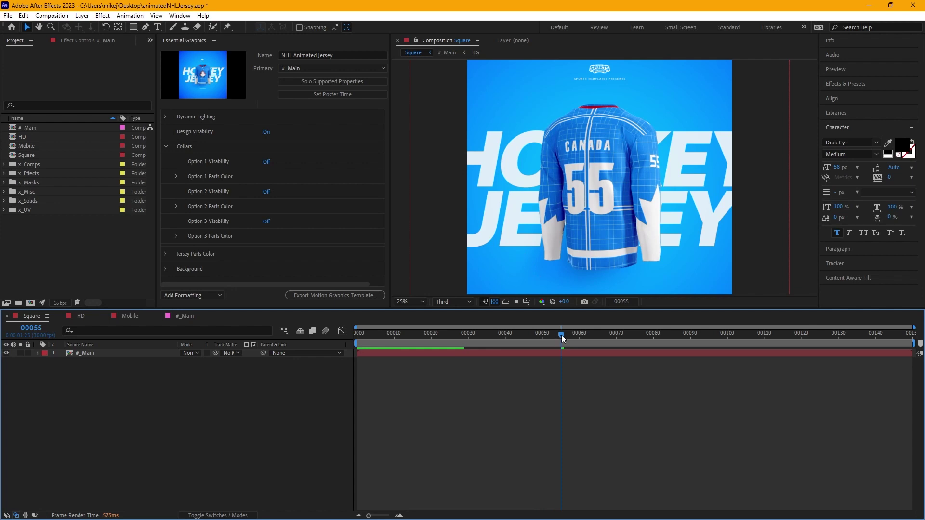
pyautogui.moveTo(561, 334); pyautogui.dragTo(356, 325)
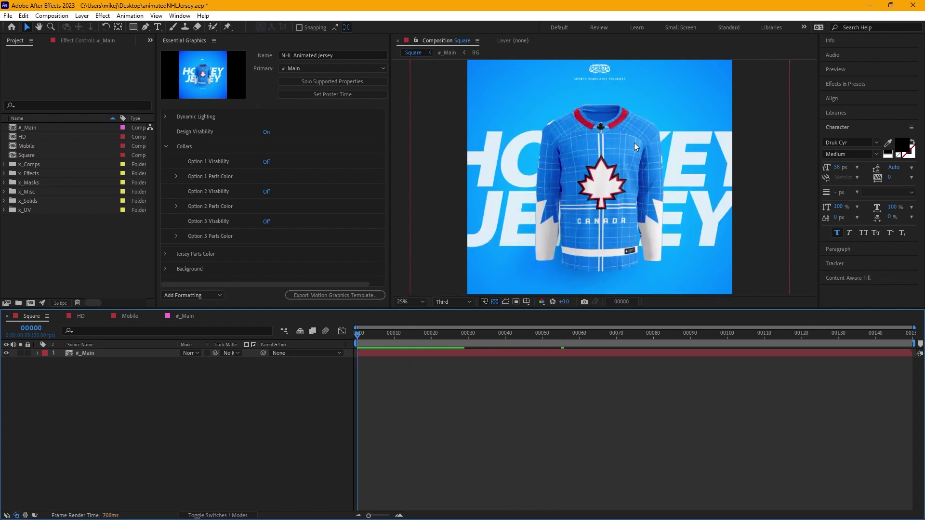
# - Switch to AddYourDesignHere.psd in Photoshop and hide its Grid and BG layers
pyautogui.click(378, 508)
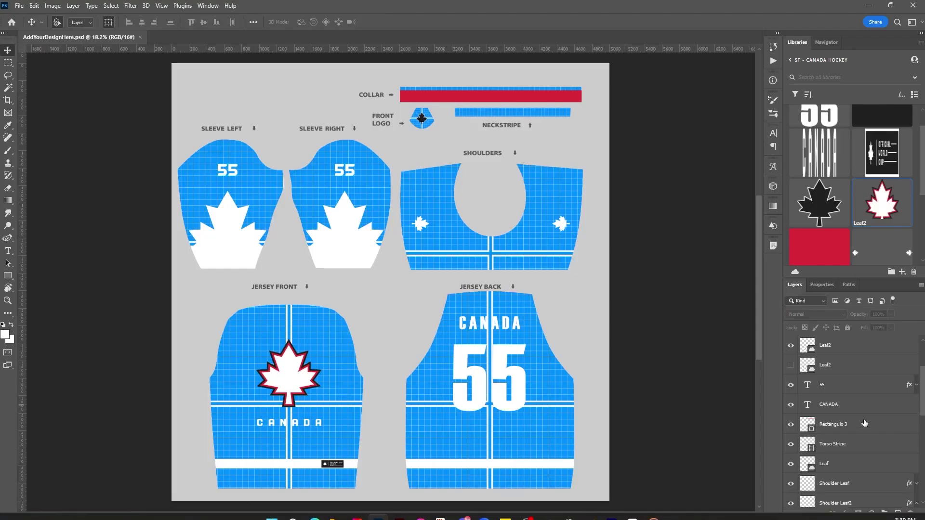
pyautogui.scroll(-5, 865, 423)
pyautogui.click(791, 497)
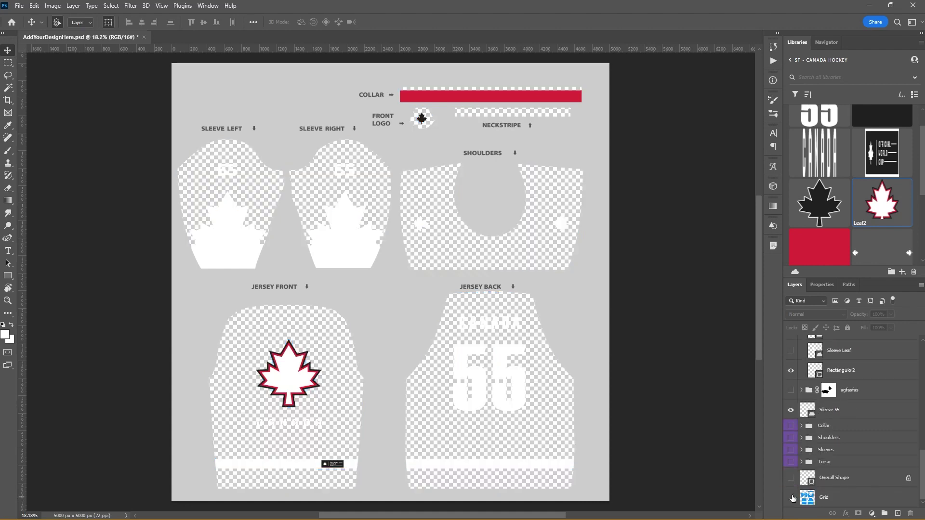
pyautogui.scroll(10, 836, 421)
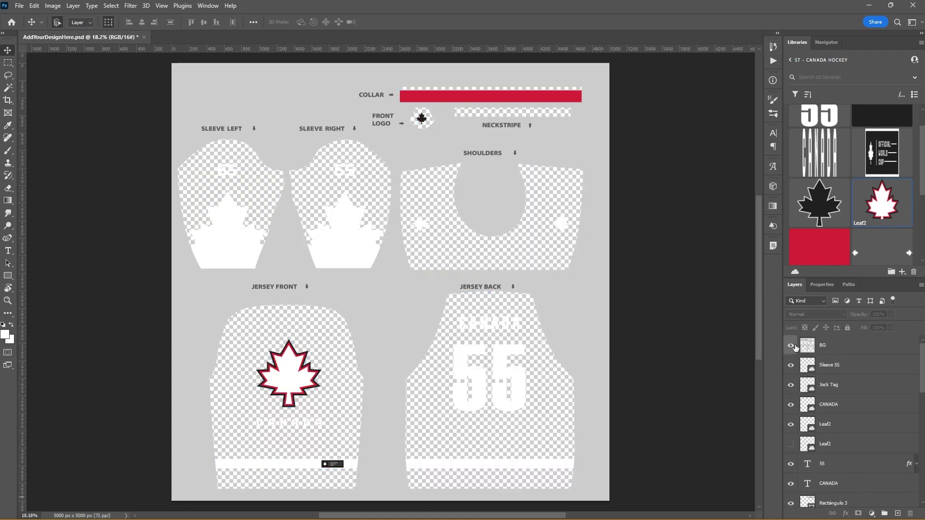
pyautogui.click(791, 345)
pyautogui.click(791, 345)
pyautogui.click(790, 346)
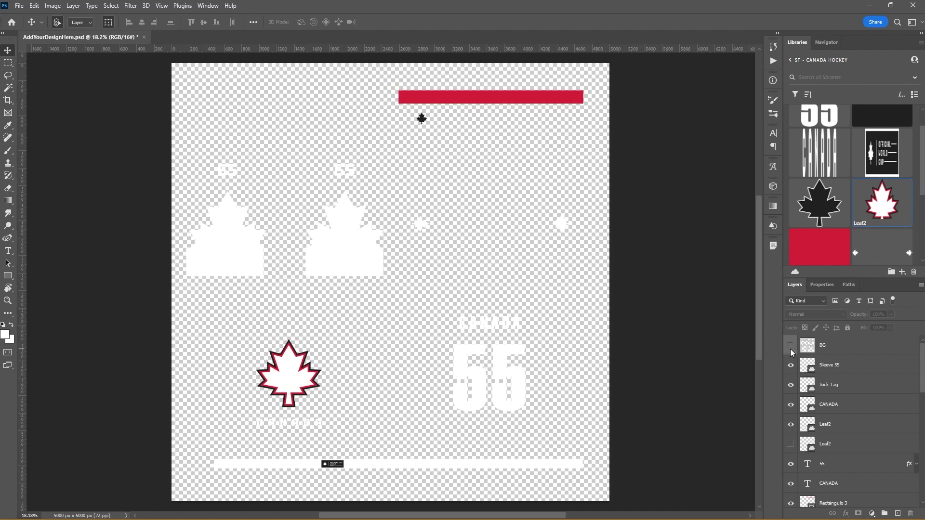
# - Save AddYourDesignHere.psd, switch back to After Effects and refresh the jersey preview in the Square composition
pyautogui.hotkey('ctrl', 's')
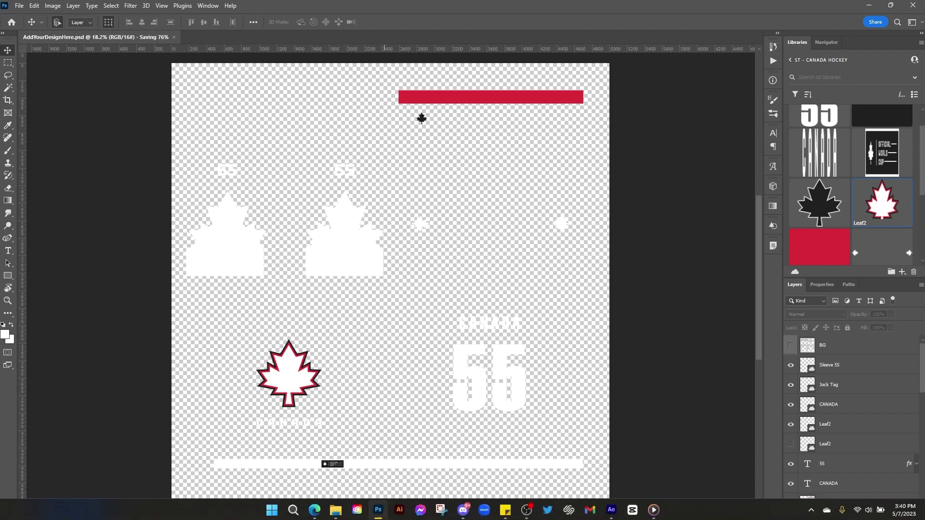
pyautogui.click(611, 509)
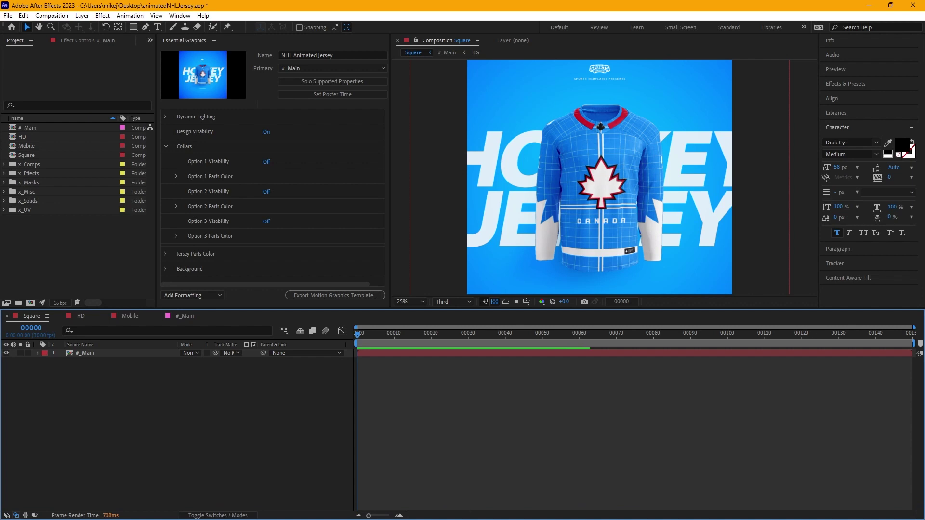
pyautogui.click(453, 266)
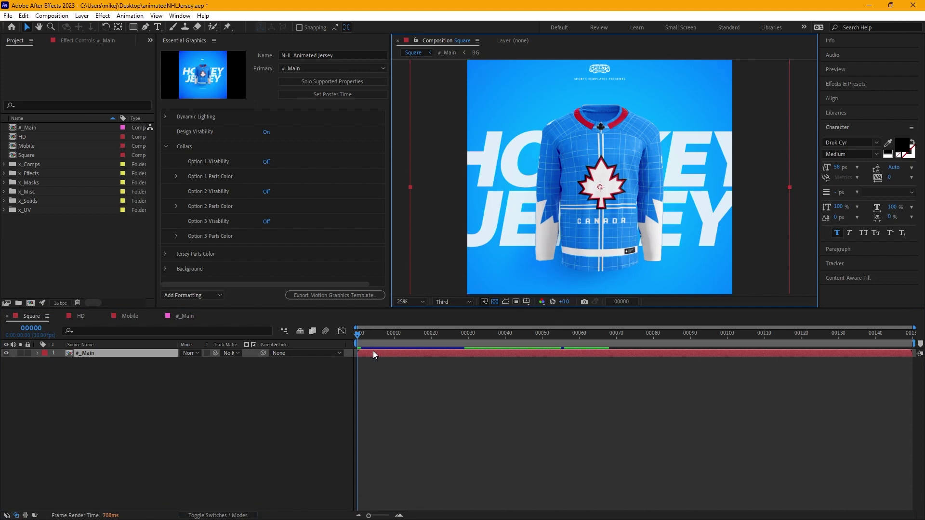
pyautogui.click(485, 418)
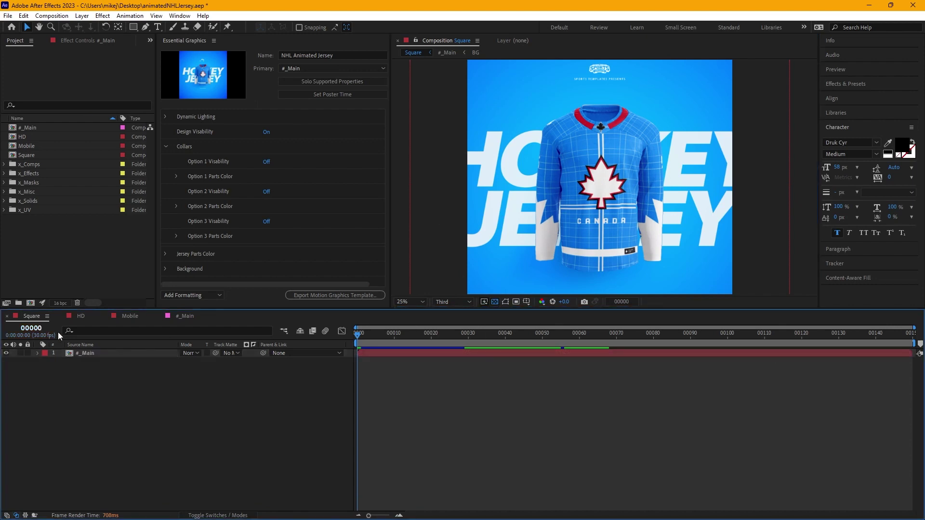
pyautogui.click(78, 317)
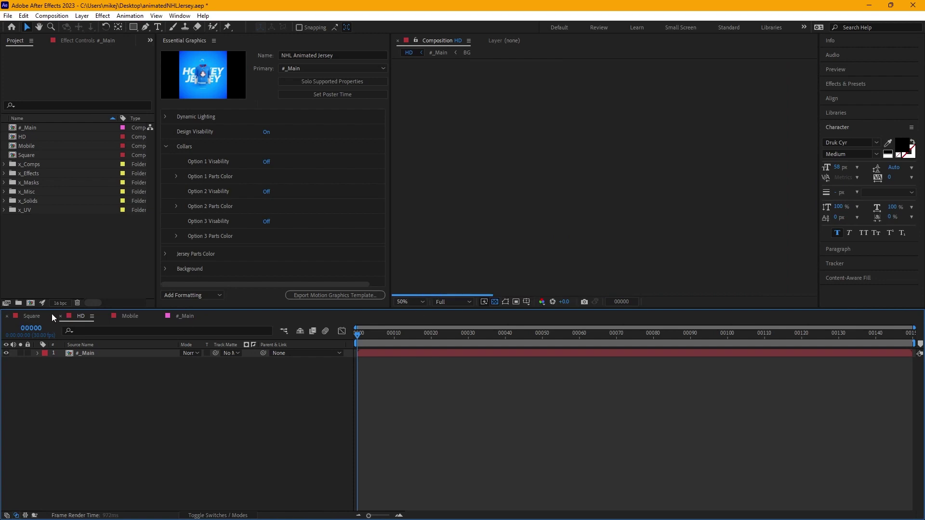
pyautogui.click(32, 316)
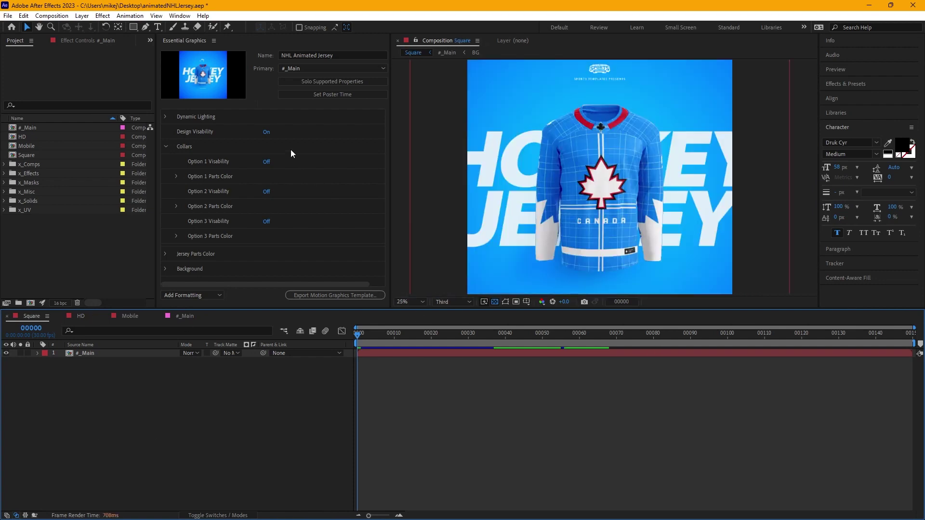
pyautogui.click(266, 132)
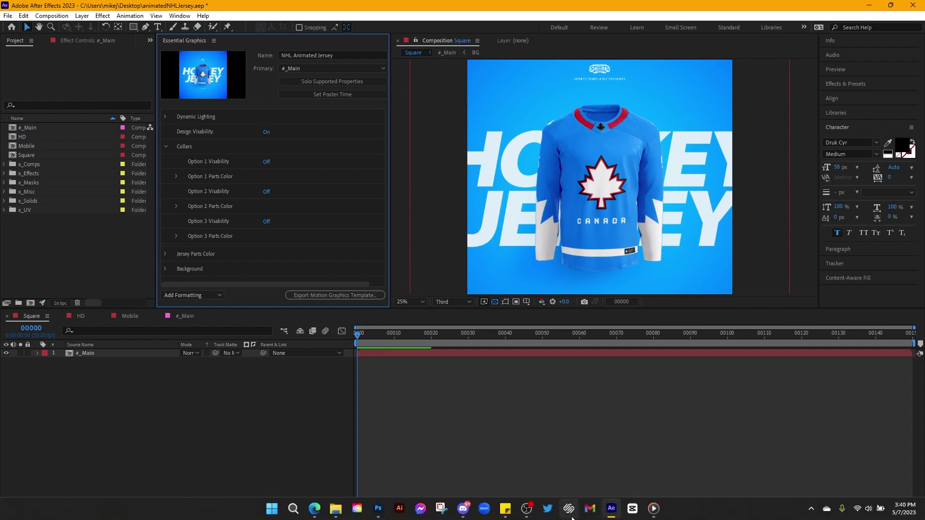
# - View the finished Square video in Media Player and compare its collar with a close-up of the collar in After Effects
pyautogui.click(653, 510)
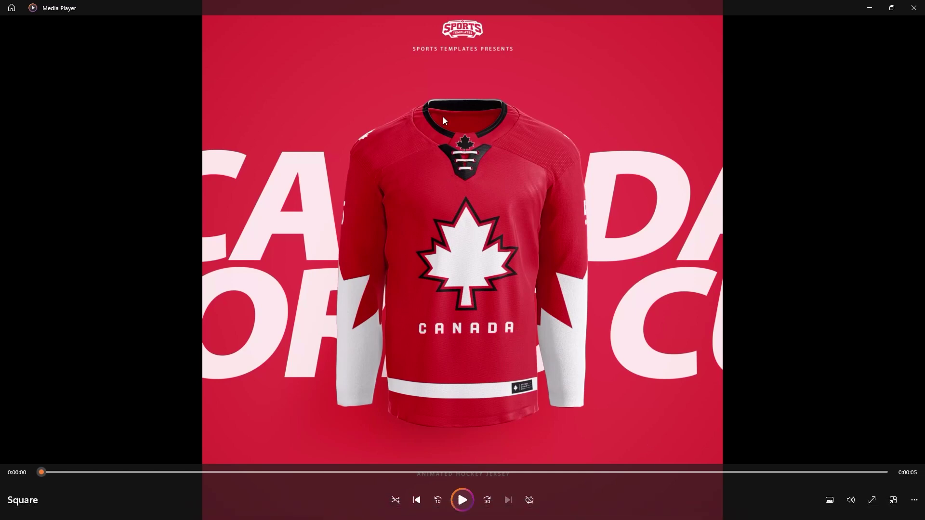
pyautogui.click(877, 13)
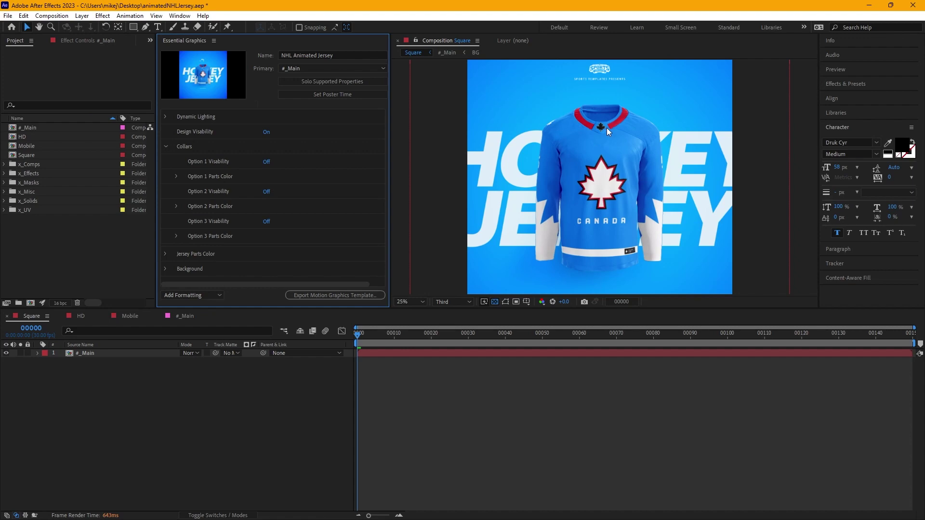
pyautogui.scroll(5, 620, 182)
pyautogui.scroll(-5, 620, 183)
pyautogui.scroll(2, 620, 185)
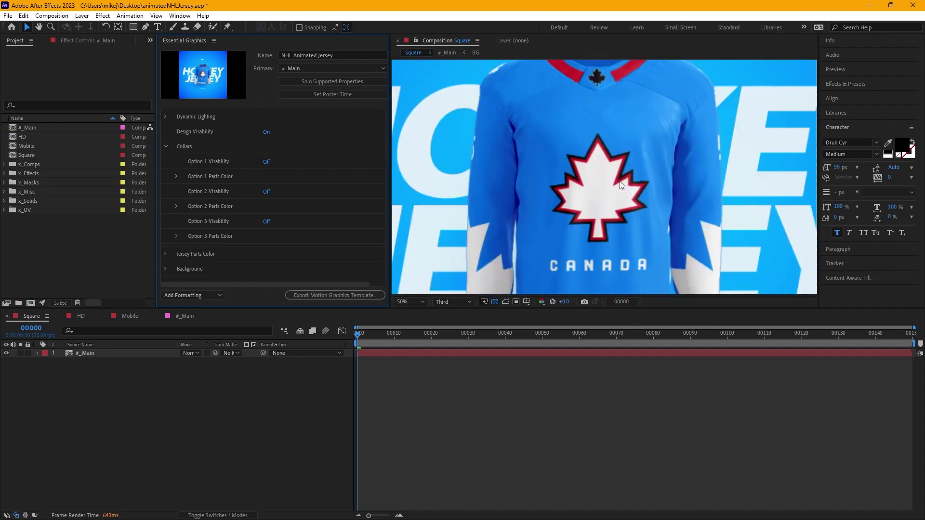
pyautogui.scroll(3, 600, 129)
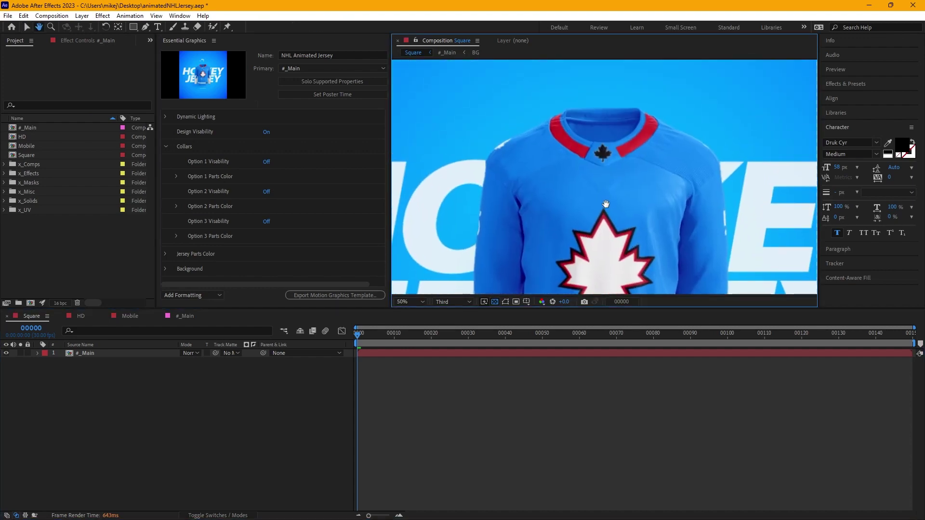
# - Preview collar options 1, 2 and 3 one at a time, turning each off again
pyautogui.click(267, 163)
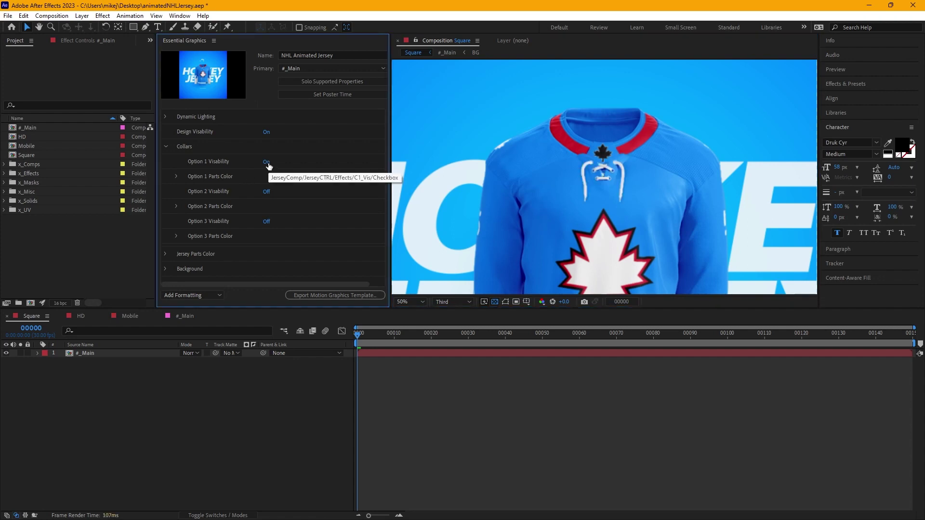
pyautogui.click(267, 163)
pyautogui.click(267, 193)
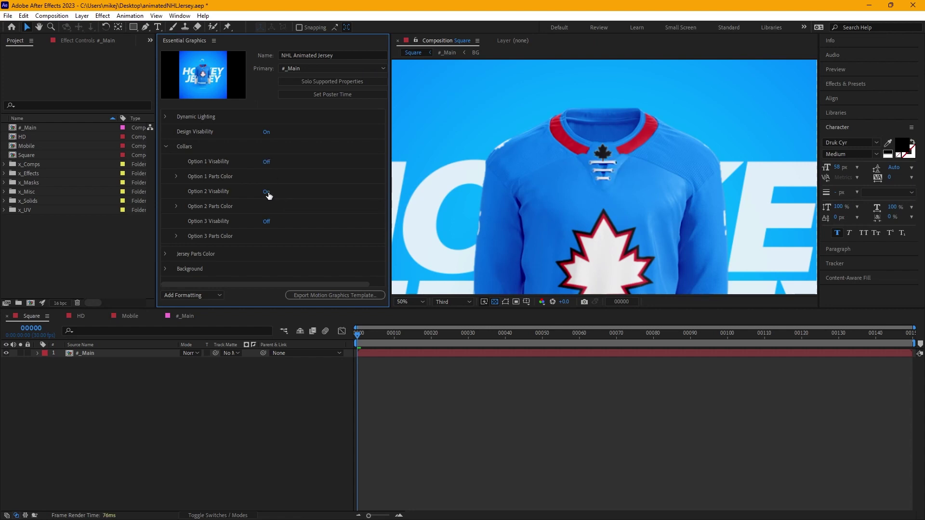
pyautogui.click(268, 193)
pyautogui.click(266, 221)
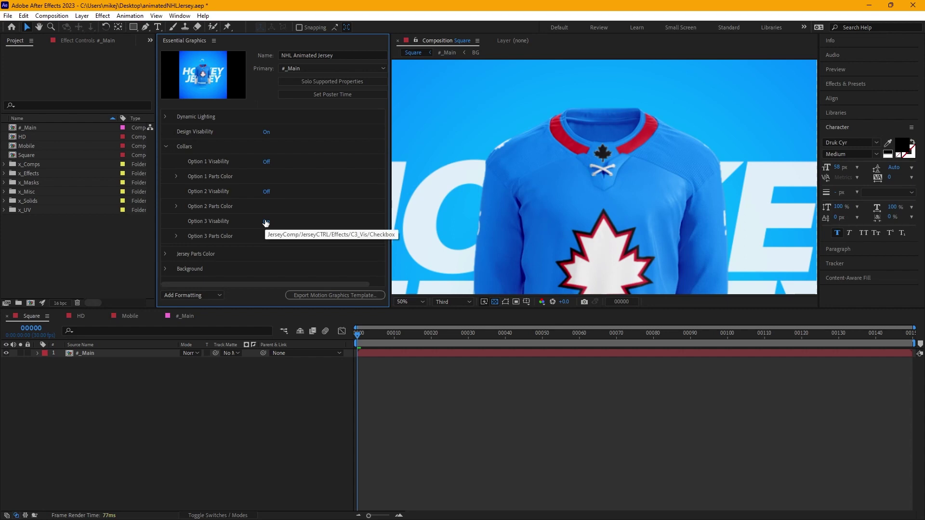
pyautogui.click(266, 223)
# - Turn on Option 2 Visibility for the collar and expand the Option 2 Parts Color settings
pyautogui.click(274, 192)
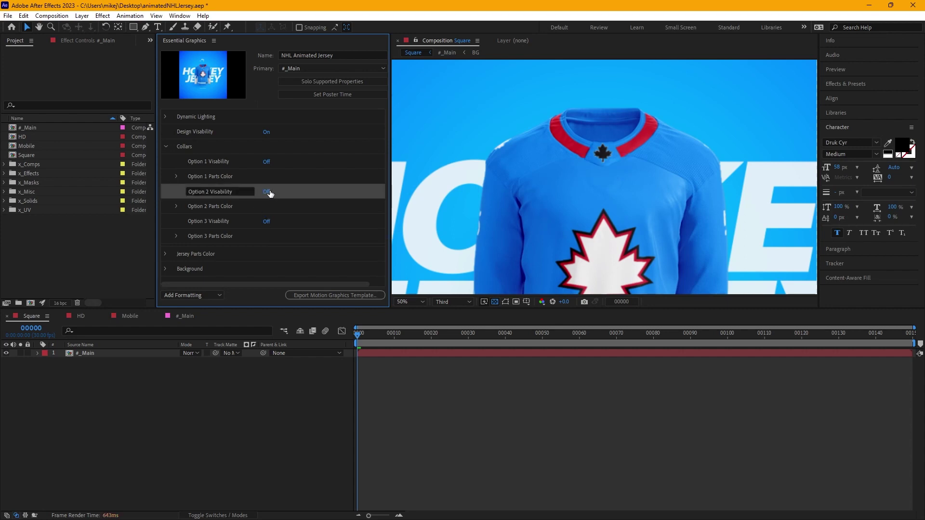
pyautogui.click(268, 192)
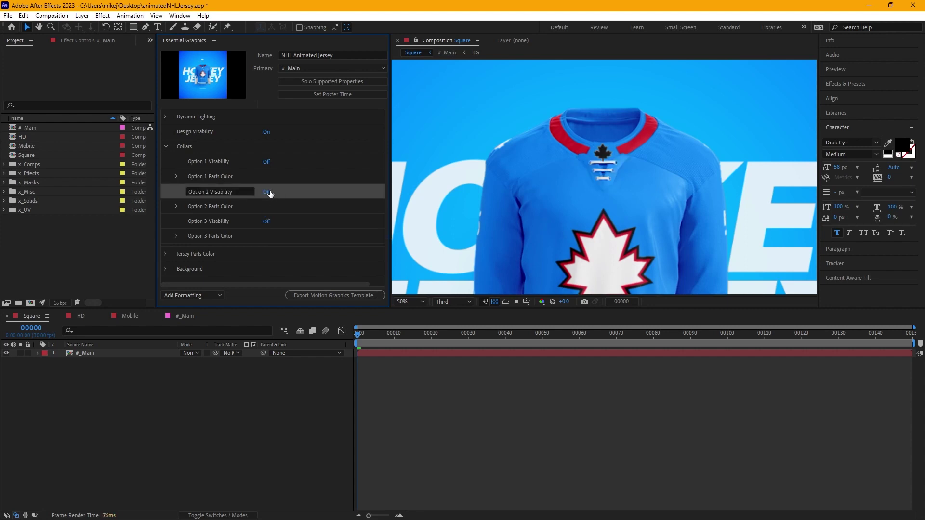
pyautogui.click(177, 208)
pyautogui.scroll(-2, 277, 205)
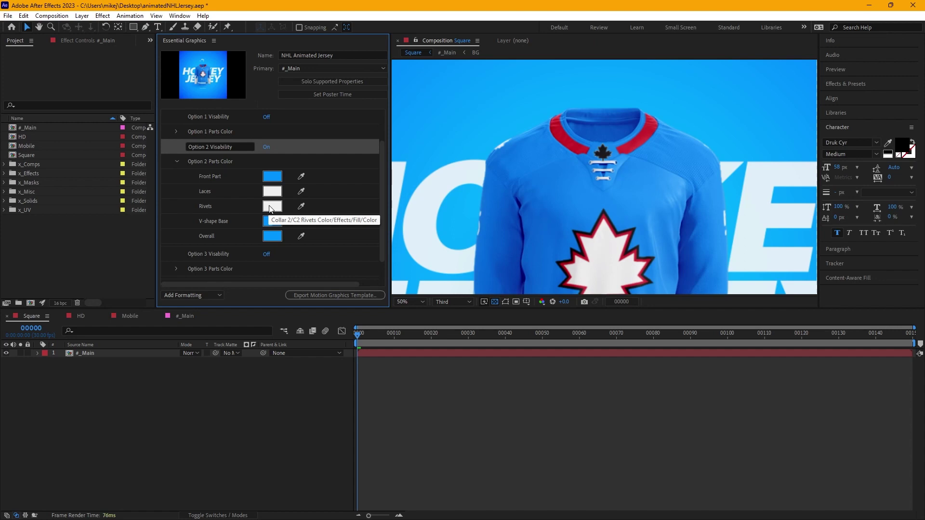
# - Open the ST - Canada Hockey library and sample its red swatch as collar Option 2's Front Part color
pyautogui.click(836, 113)
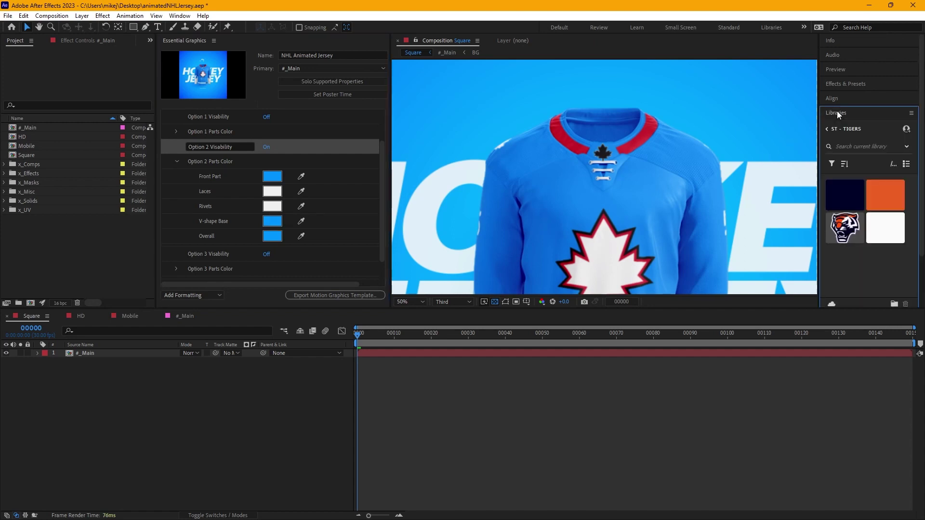
pyautogui.click(828, 128)
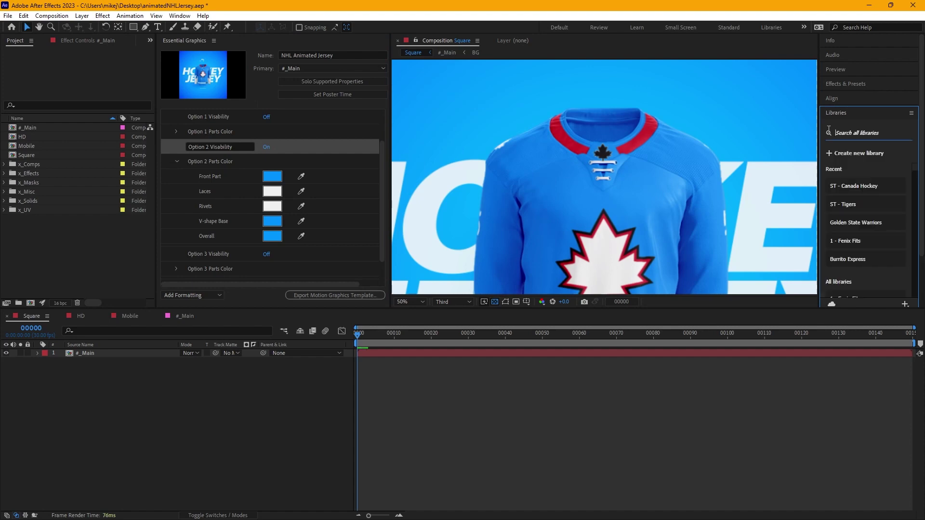
pyautogui.click(179, 16)
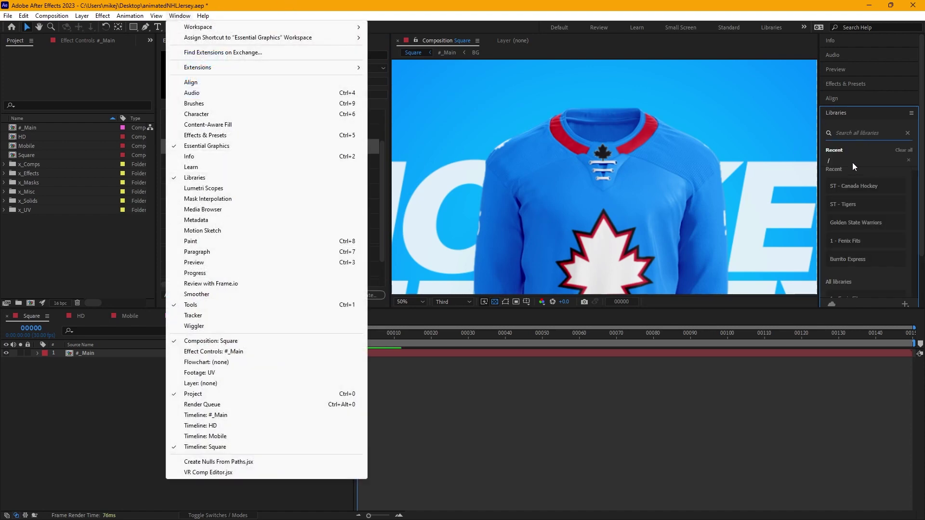
pyautogui.click(851, 185)
pyautogui.click(851, 186)
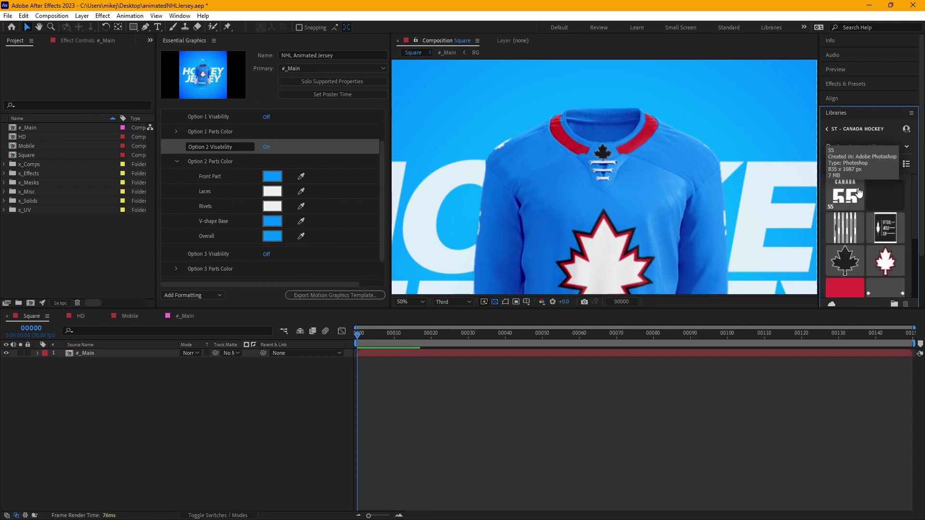
pyautogui.scroll(-1, 876, 223)
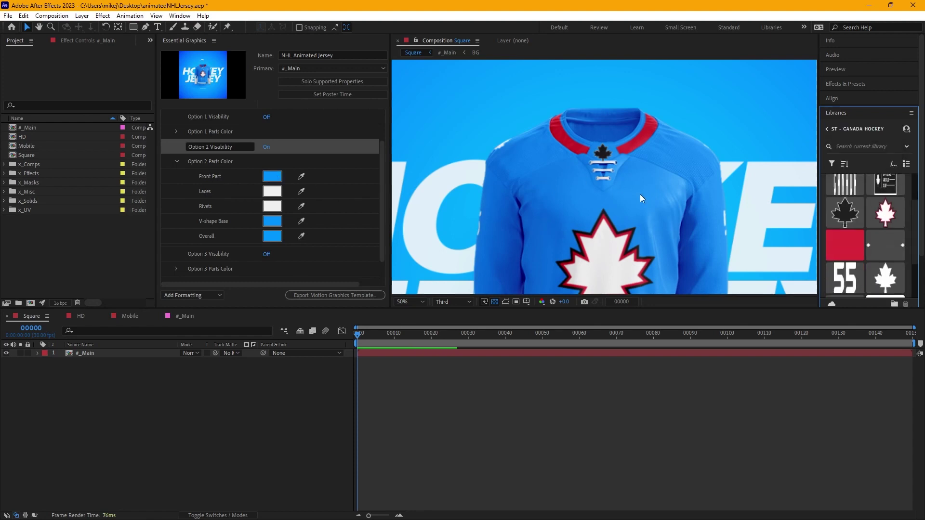
pyautogui.click(301, 176)
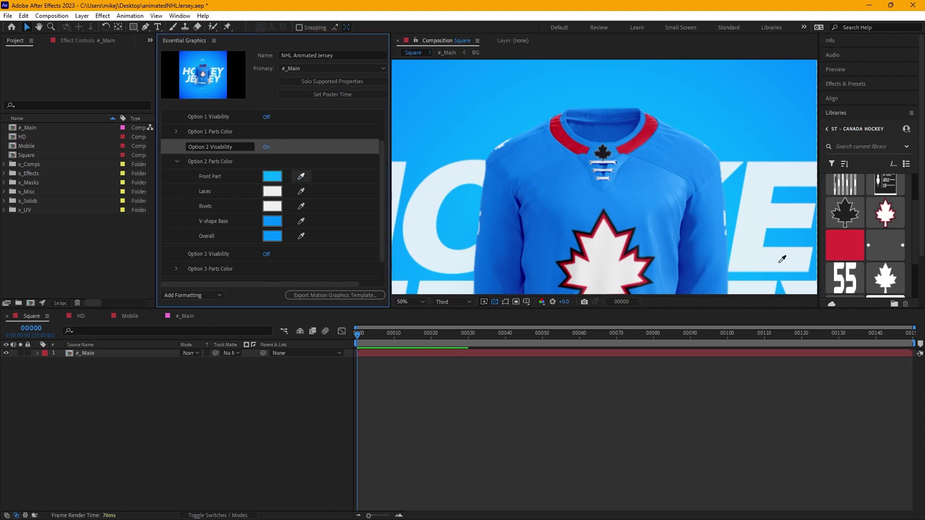
pyautogui.click(847, 246)
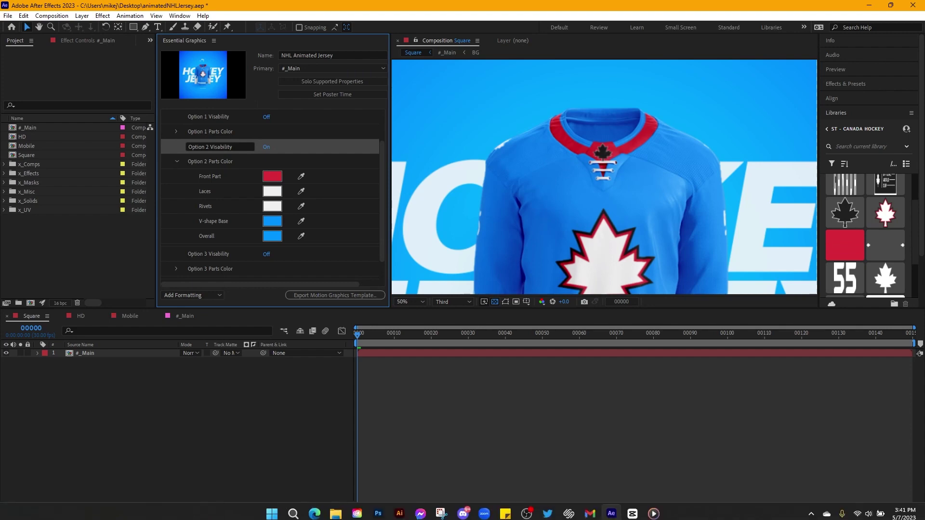
# - Check the collar in the reference video, and sample the library's black swatch as collar Option 2's V-shape Base color in After Effects
pyautogui.click(651, 510)
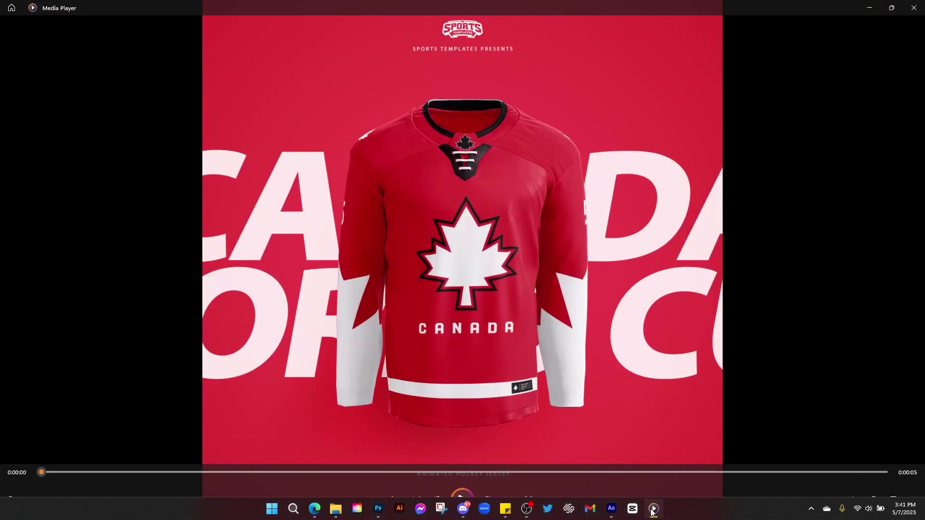
pyautogui.click(652, 511)
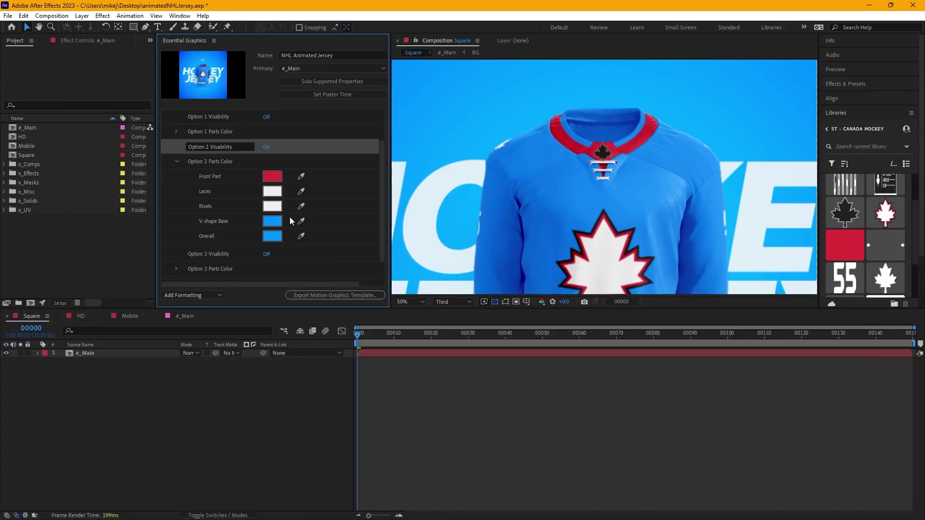
pyautogui.click(301, 221)
pyautogui.click(815, 210)
pyautogui.scroll(3, 860, 222)
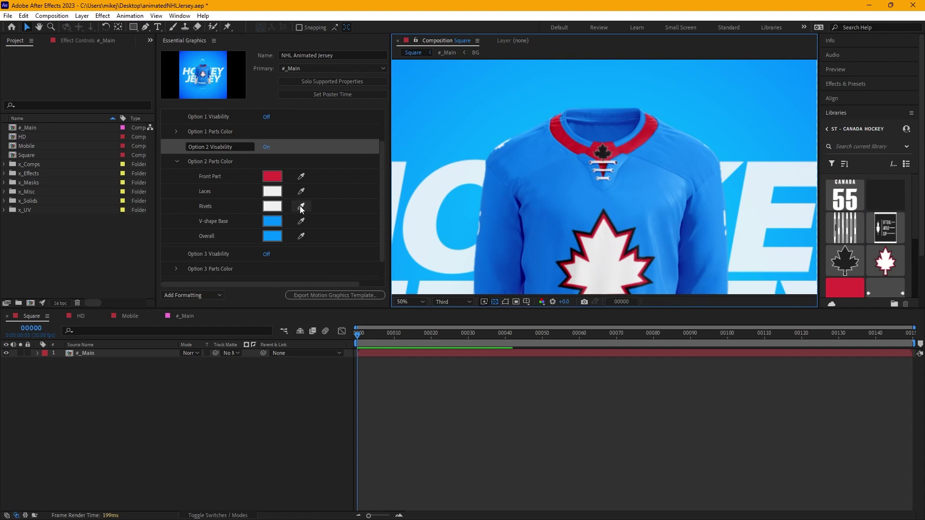
pyautogui.scroll(-2, 856, 218)
pyautogui.scroll(-2, 857, 219)
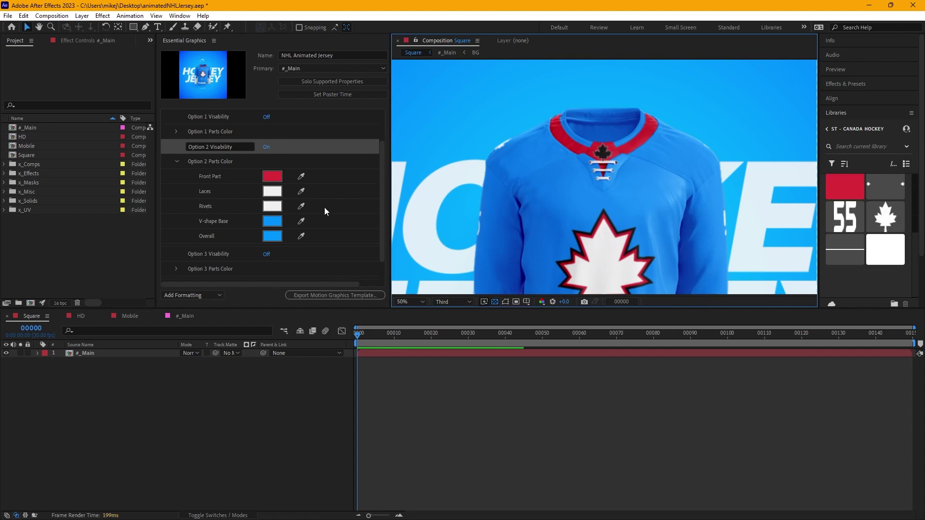
pyautogui.click(300, 222)
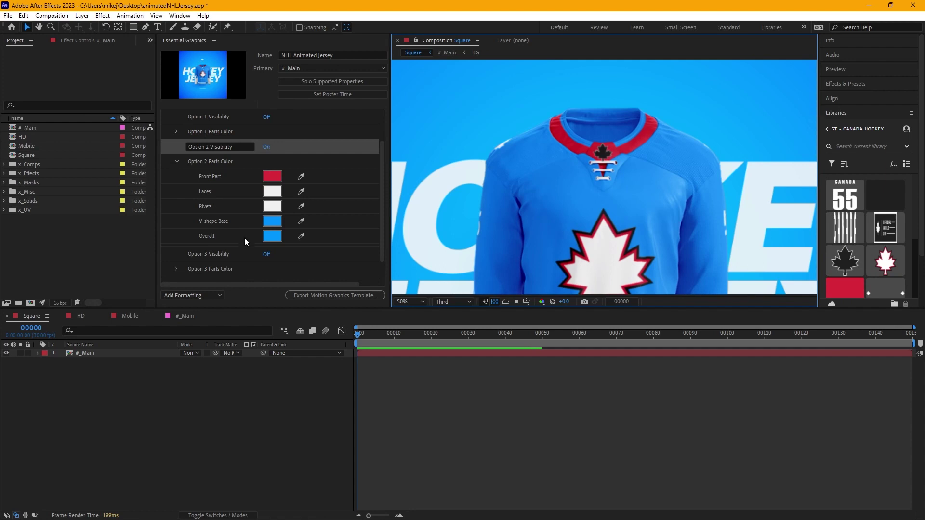
pyautogui.click(301, 221)
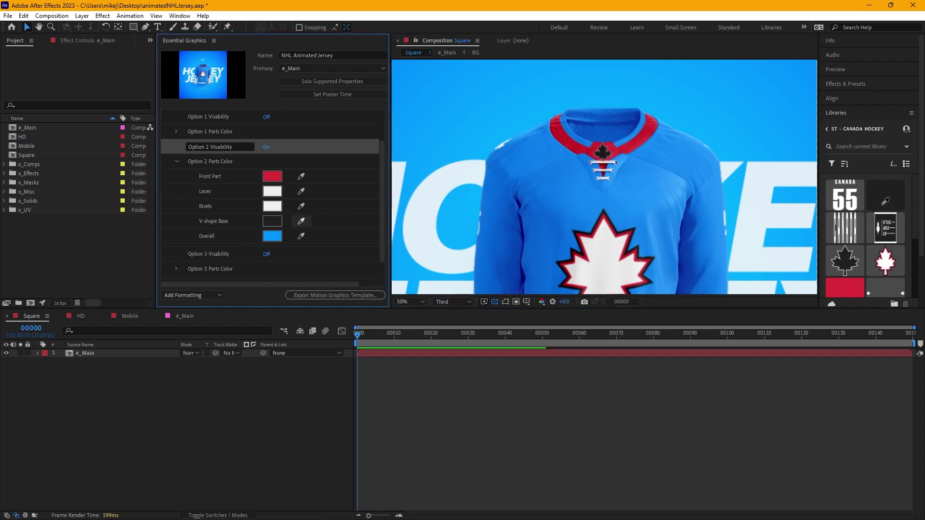
pyautogui.click(884, 204)
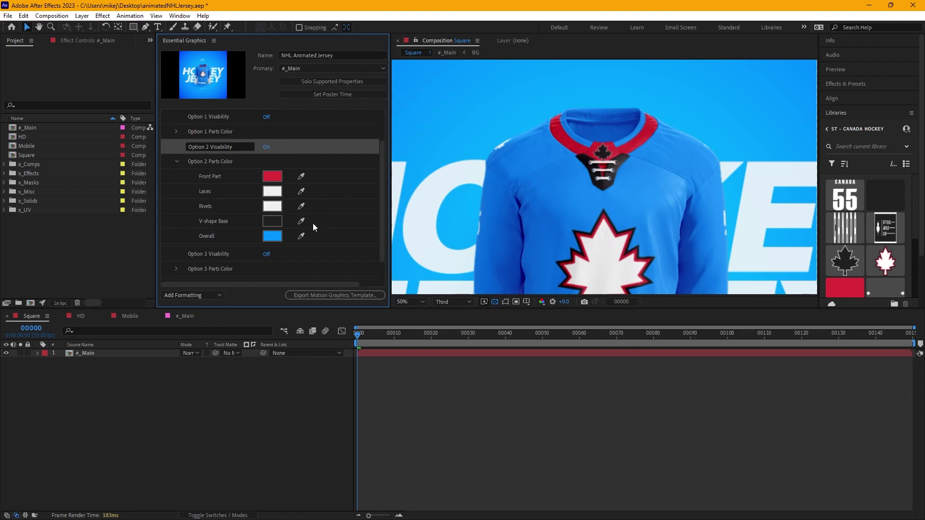
# - Sample the library's black swatch as the Overall color of collar Option 2
pyautogui.click(301, 237)
pyautogui.click(896, 199)
pyautogui.scroll(-1, 267, 255)
pyautogui.scroll(2, 258, 253)
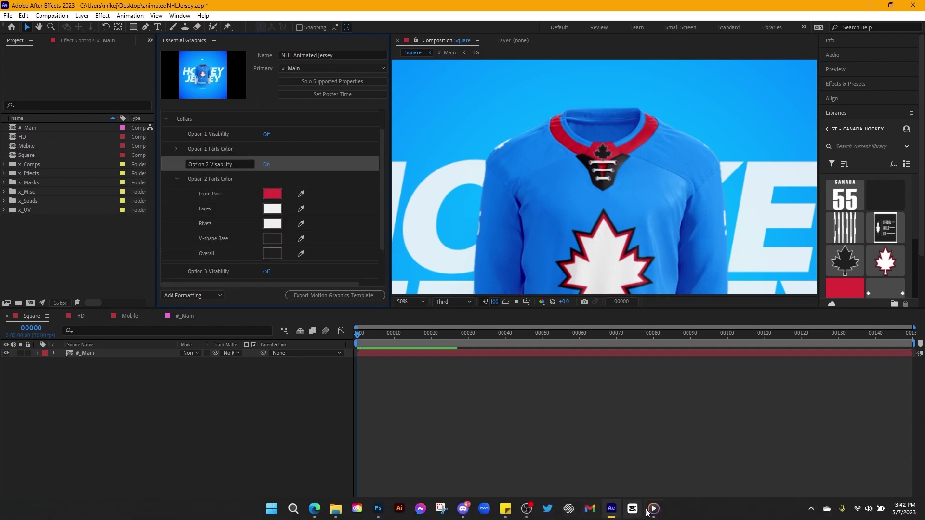
# - Recheck the reference video, expand Jersey Parts Color and set Collar Front part and Collar to the library's black #1F1F1F
pyautogui.click(652, 509)
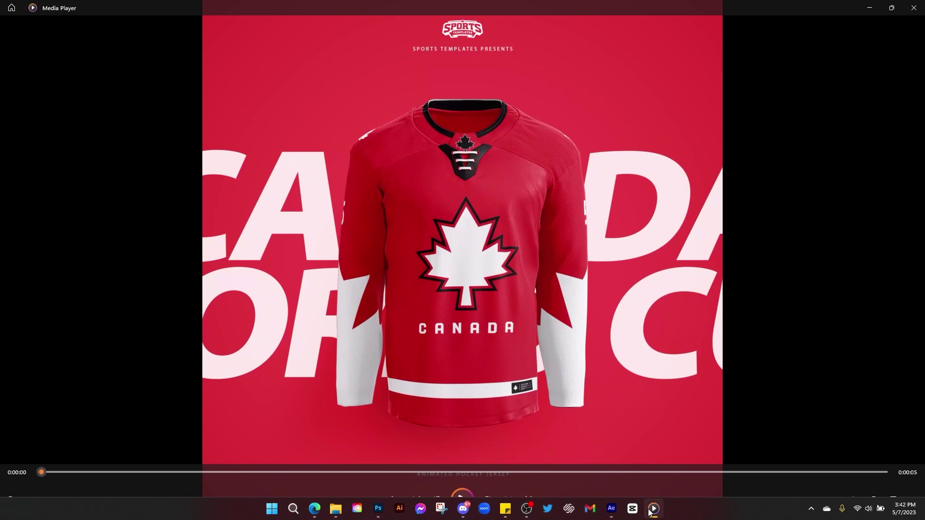
pyautogui.click(651, 509)
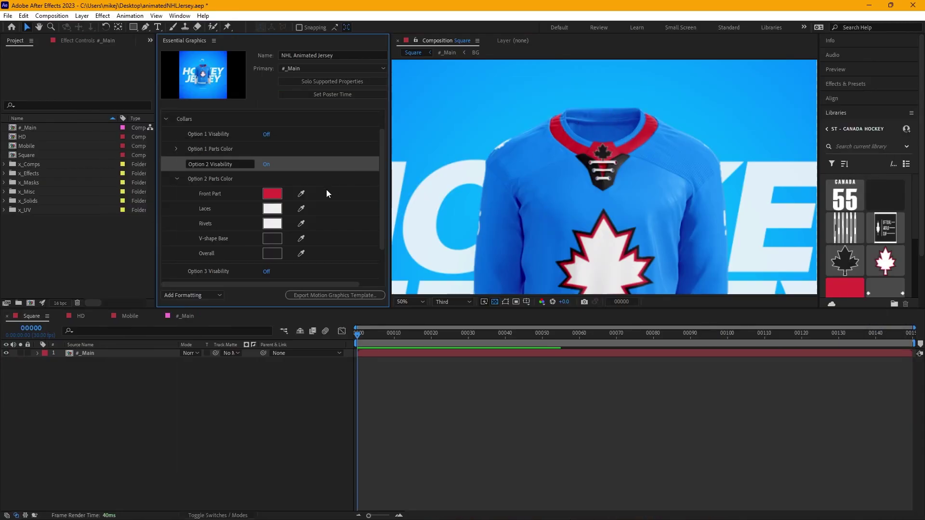
pyautogui.scroll(-3, 224, 198)
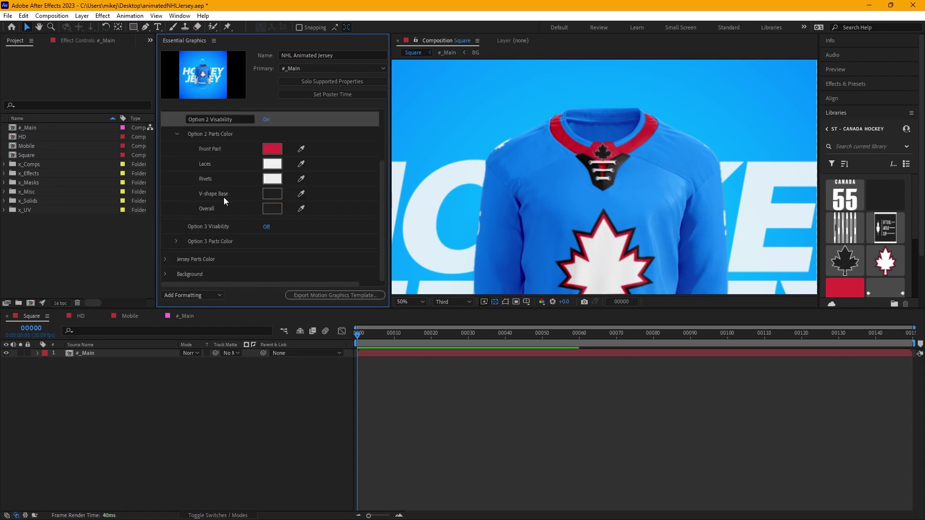
pyautogui.click(166, 259)
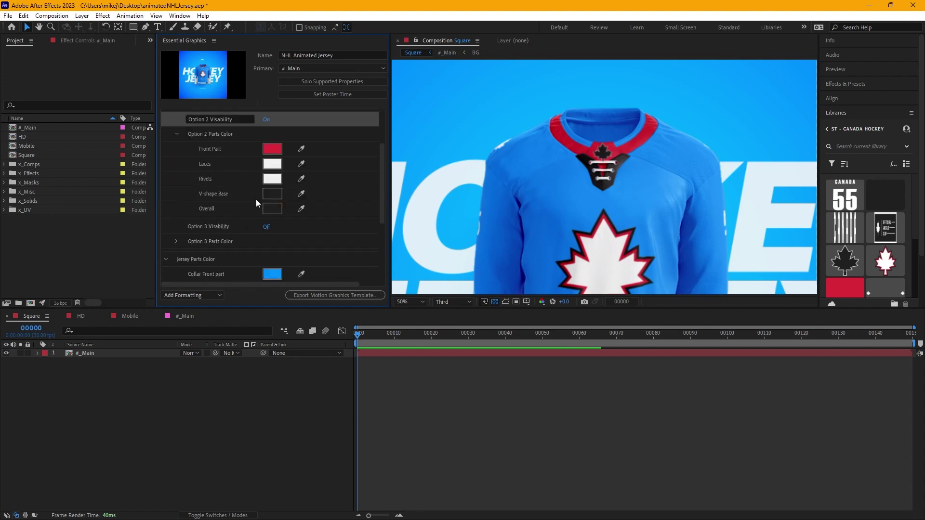
pyautogui.scroll(-8, 256, 199)
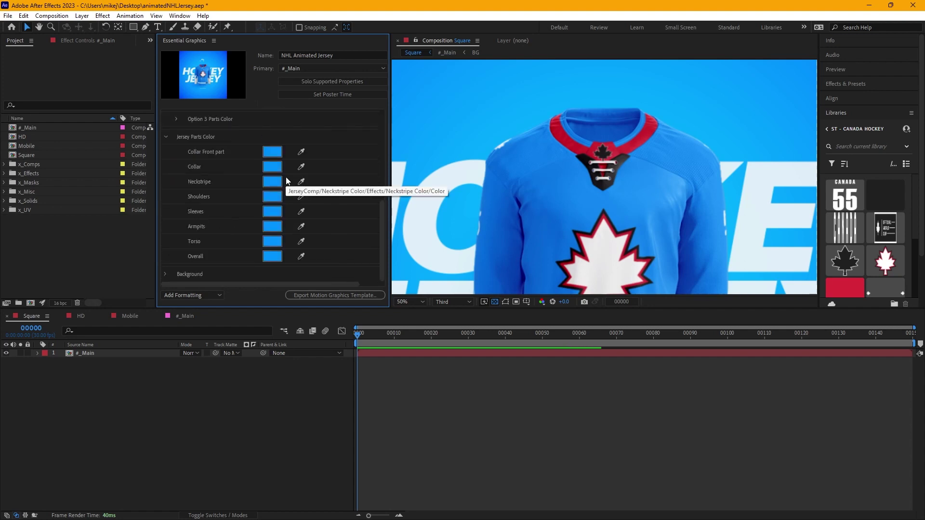
pyautogui.click(299, 153)
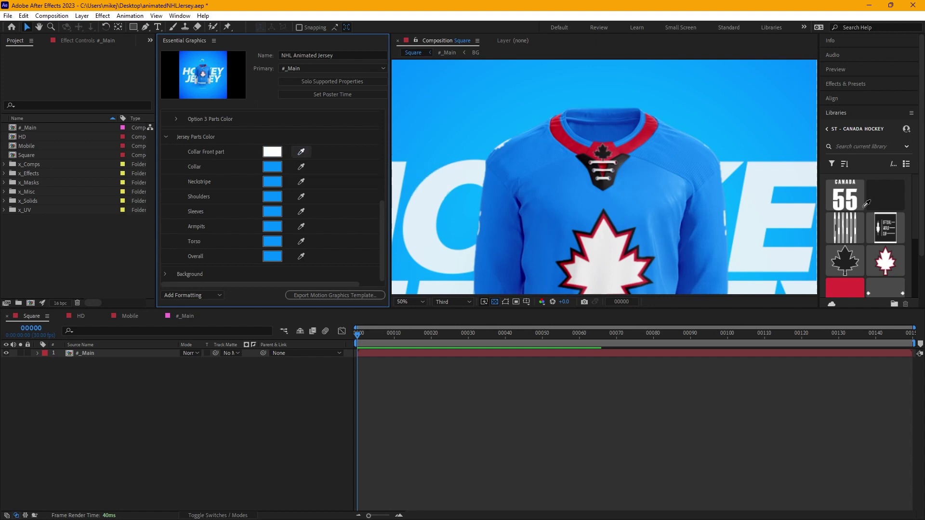
pyautogui.click(885, 204)
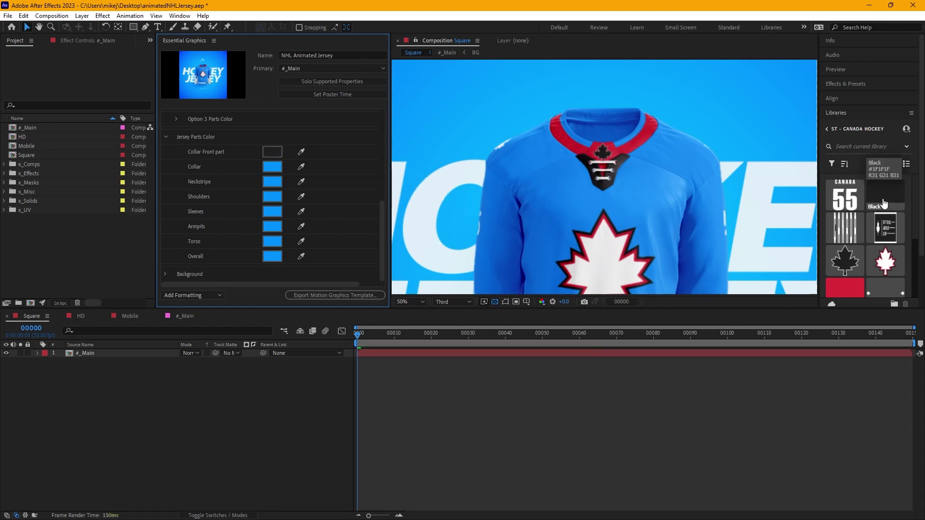
pyautogui.click(301, 169)
pyautogui.click(881, 198)
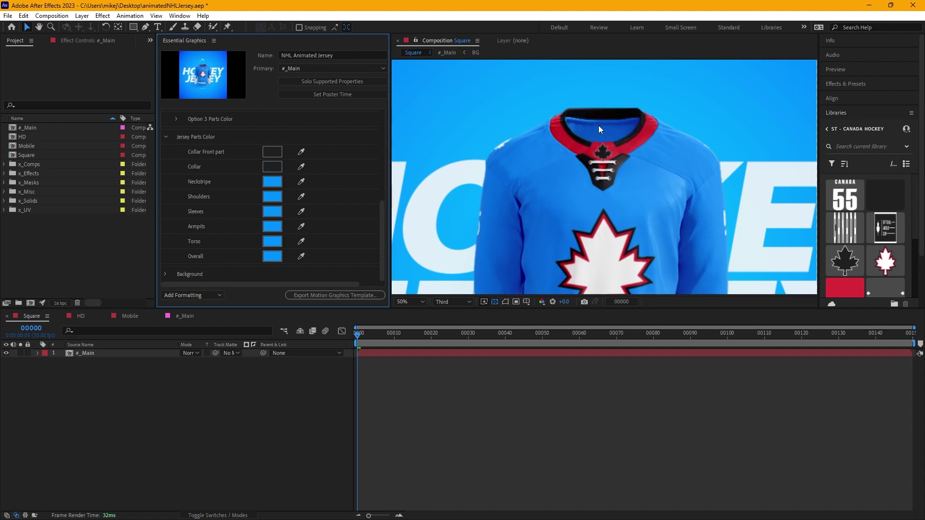
# - Sample the white swatch in the ST - Canada Hockey library as the Neckstripe color
pyautogui.click(302, 181)
pyautogui.press('Escape')
pyautogui.scroll(-3, 884, 234)
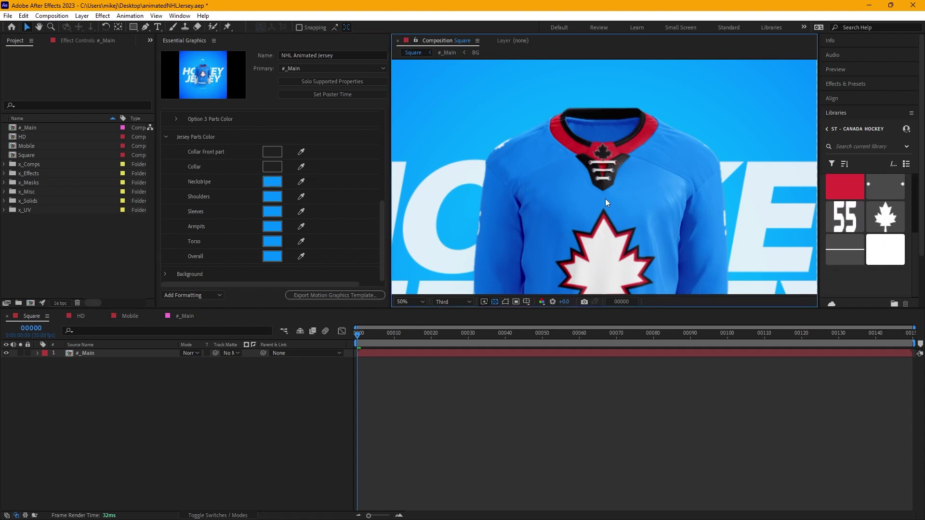
pyautogui.click(302, 181)
pyautogui.click(886, 260)
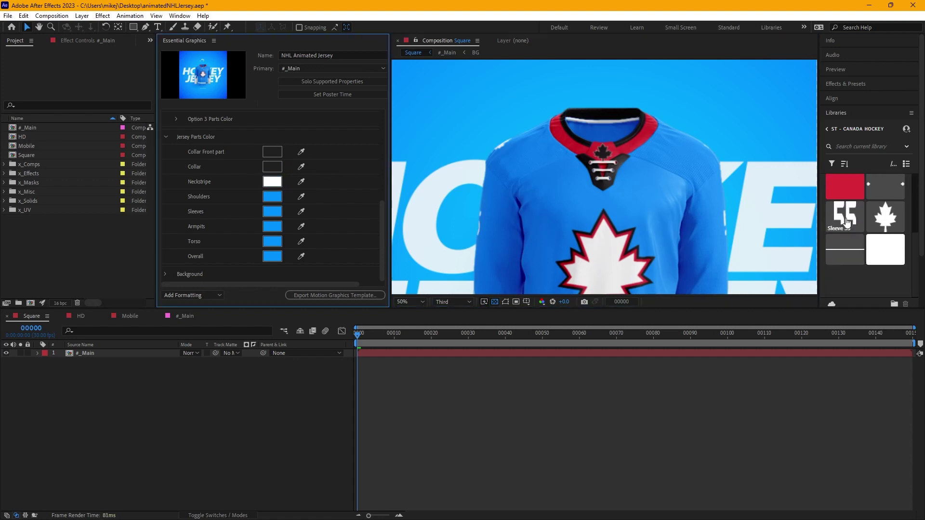
# - Set the jersey's Shoulders, Sleeves, Armpits, Torso and Overall colors to the library's red swatch
pyautogui.click(301, 197)
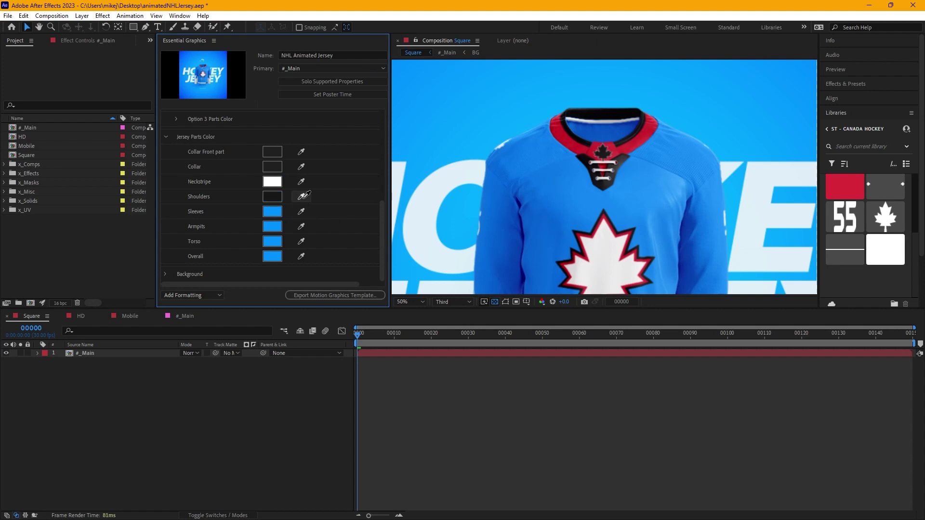
pyautogui.click(853, 193)
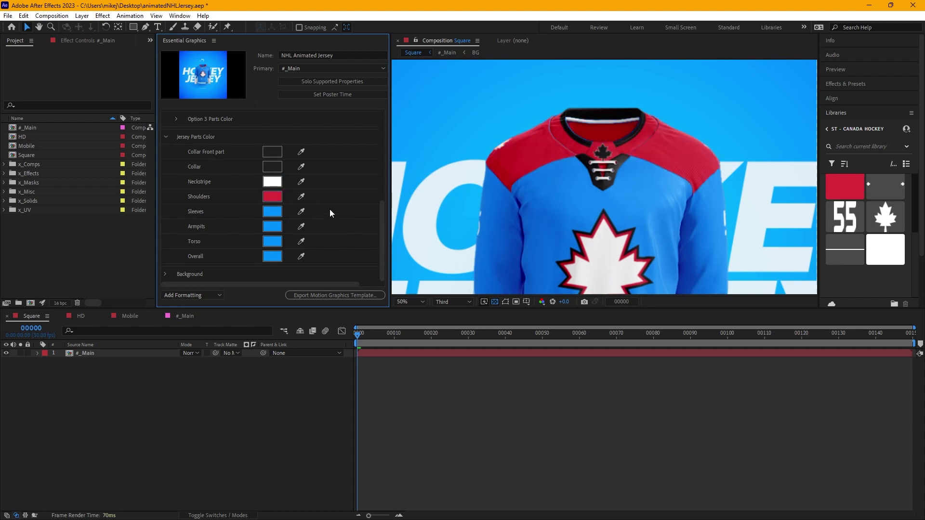
pyautogui.click(301, 212)
pyautogui.click(850, 194)
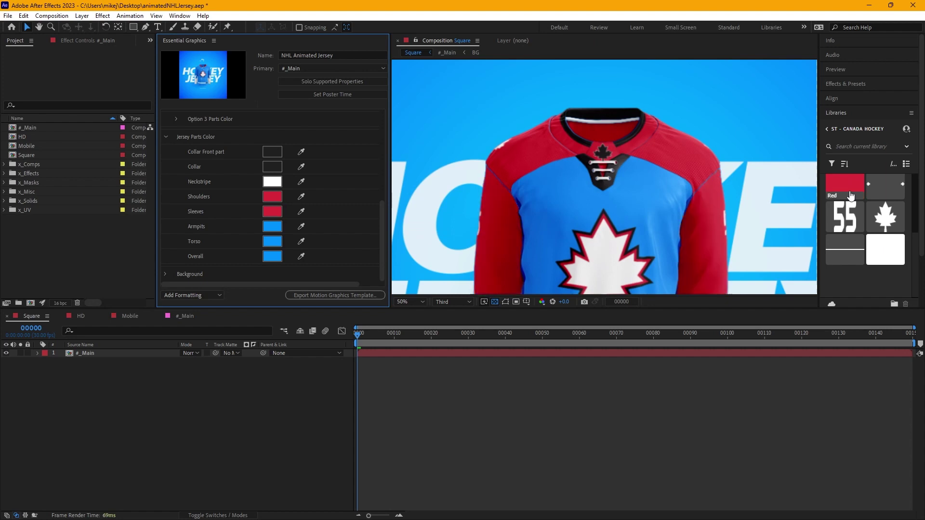
pyautogui.click(301, 227)
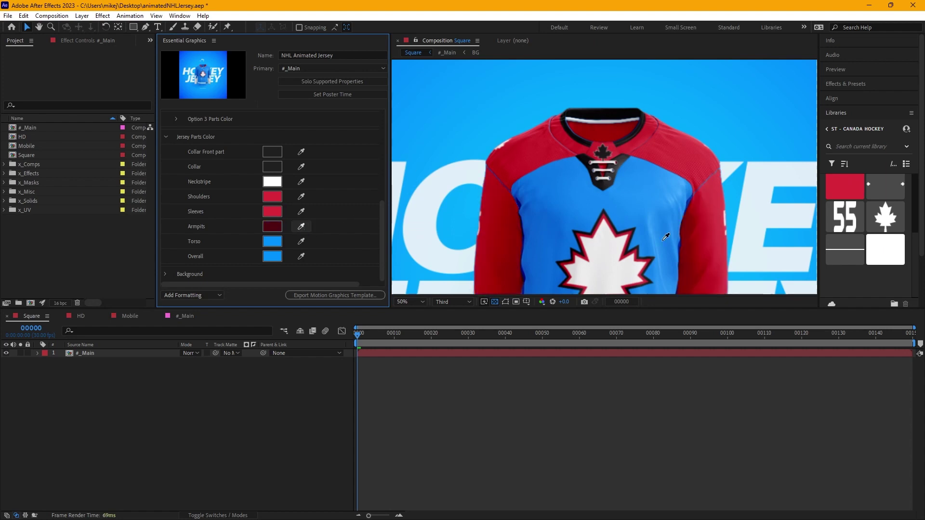
pyautogui.click(853, 193)
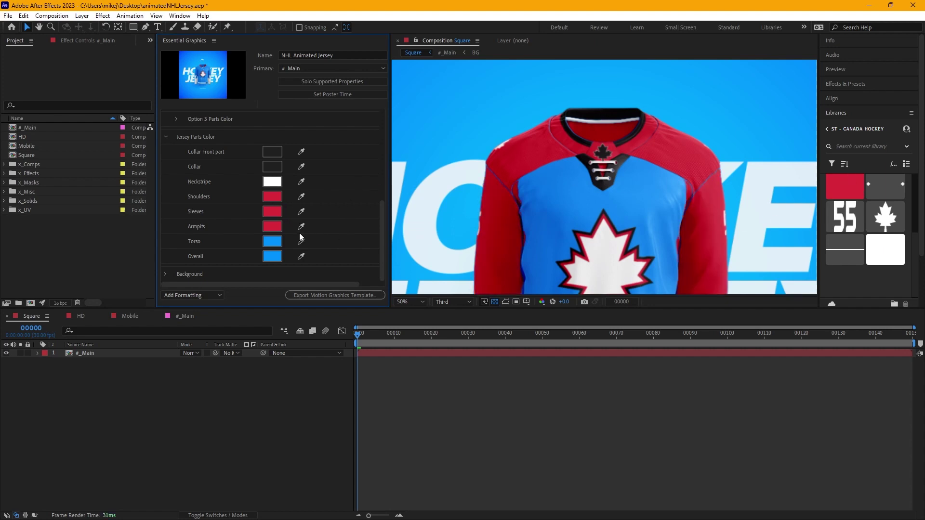
pyautogui.click(302, 241)
pyautogui.click(851, 192)
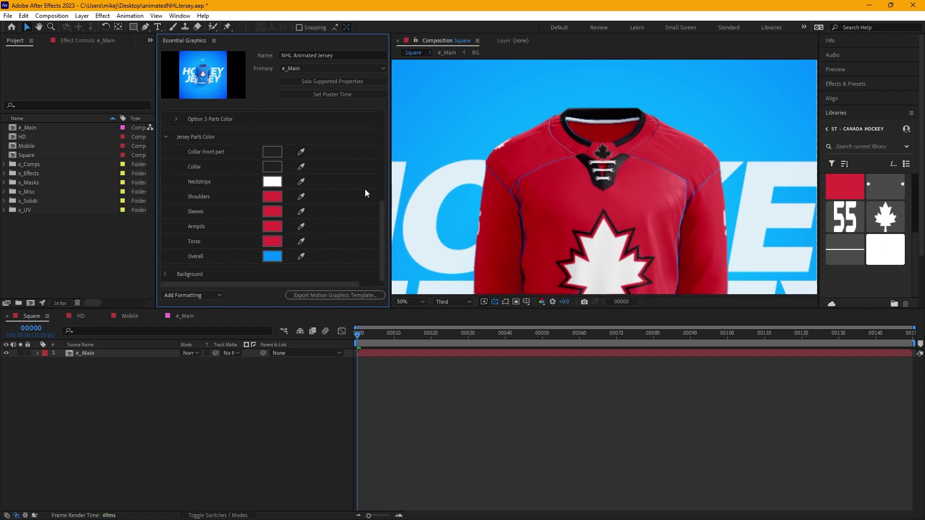
pyautogui.click(301, 257)
pyautogui.click(841, 188)
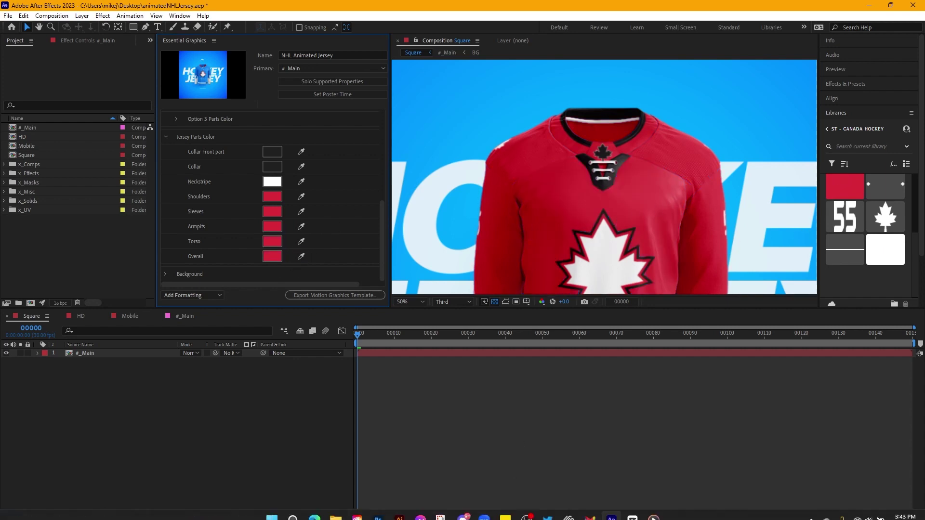
# - Compare the full recolored jersey with the reference video and scrub the Square composition to frame 39 to inspect the sleeve
pyautogui.click(650, 512)
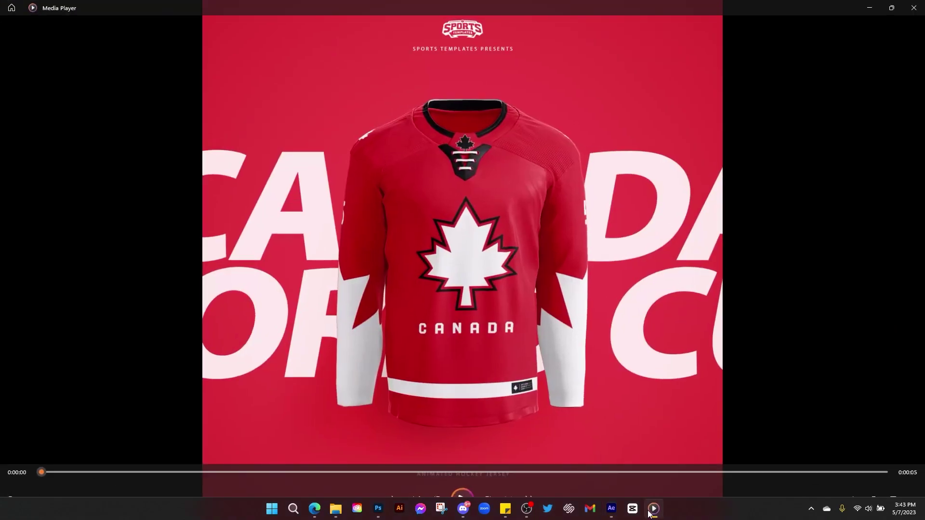
pyautogui.click(650, 511)
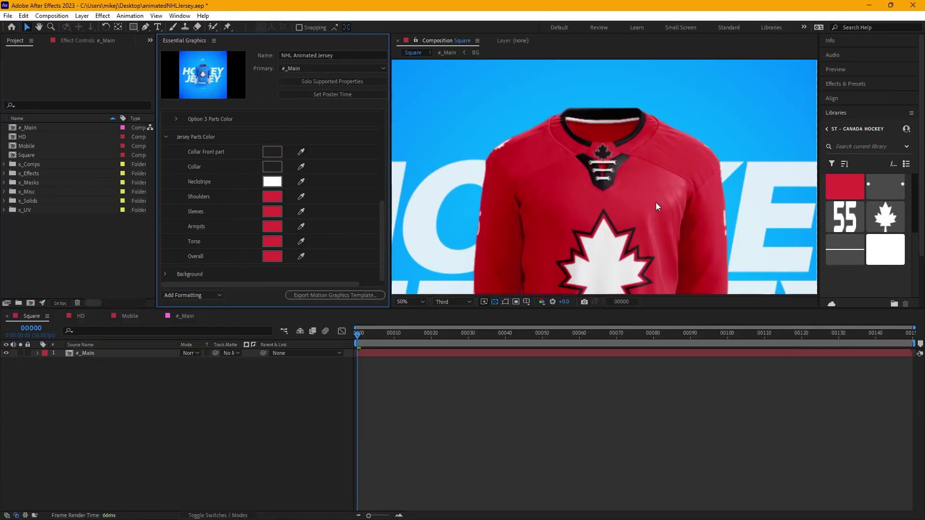
pyautogui.scroll(-2, 627, 202)
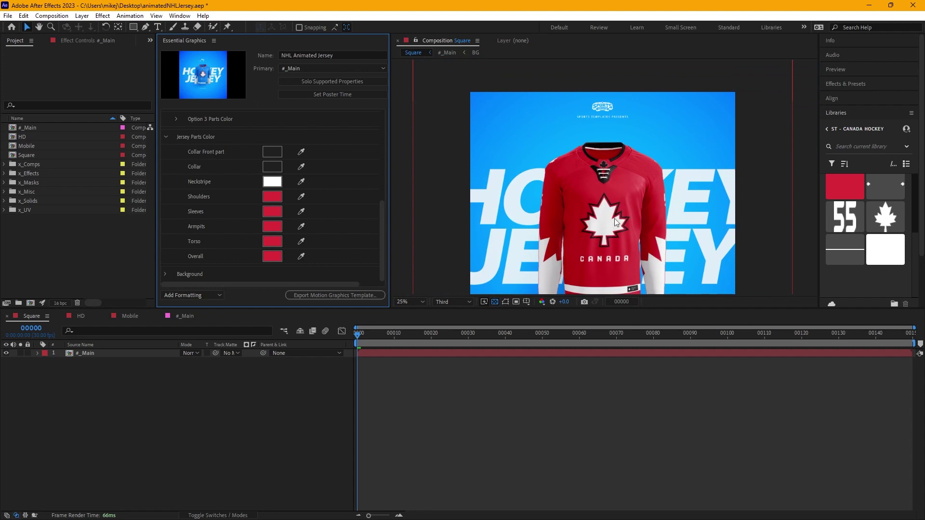
pyautogui.scroll(-1, 635, 189)
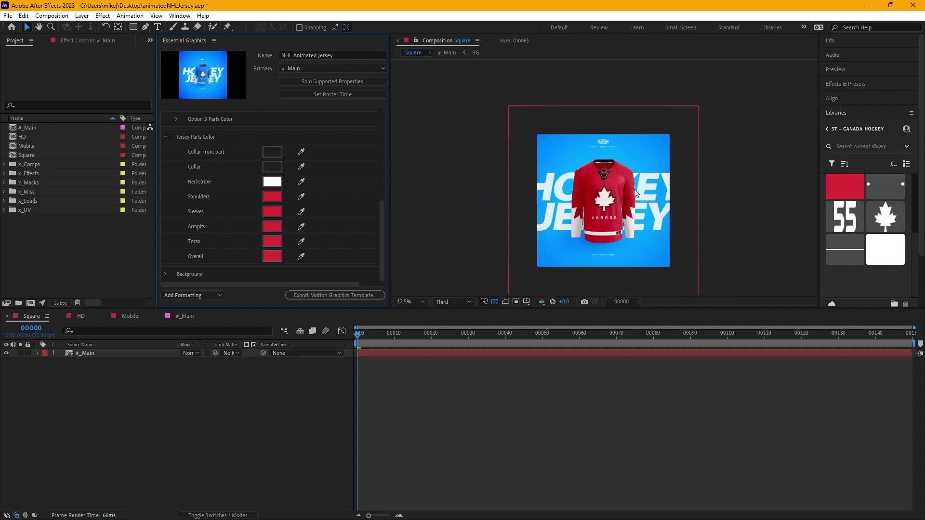
pyautogui.scroll(1, 634, 189)
pyautogui.moveTo(635, 189); pyautogui.dragTo(633, 156)
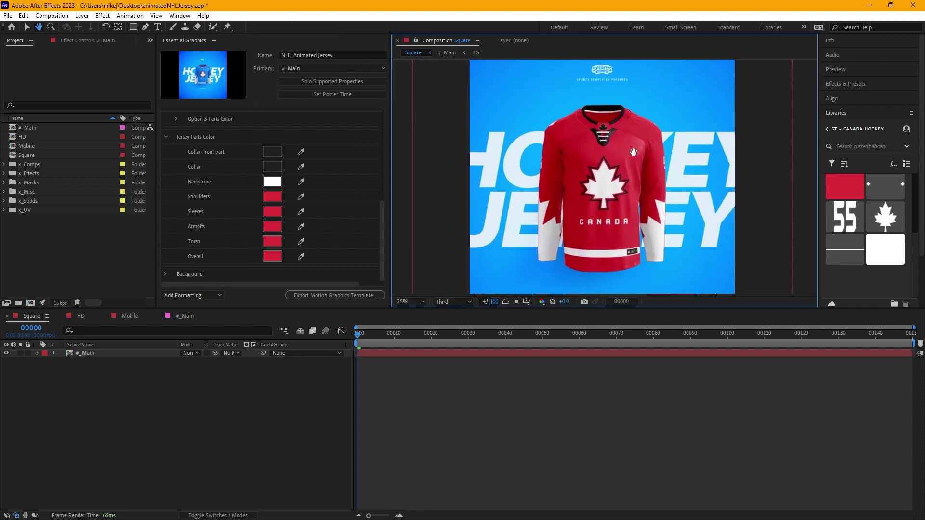
pyautogui.press('v')
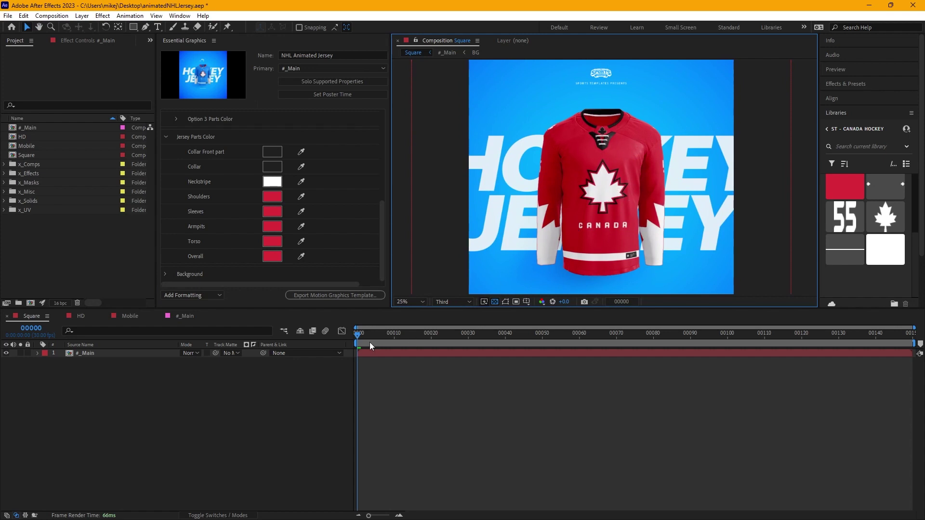
pyautogui.moveTo(359, 336); pyautogui.dragTo(395, 337)
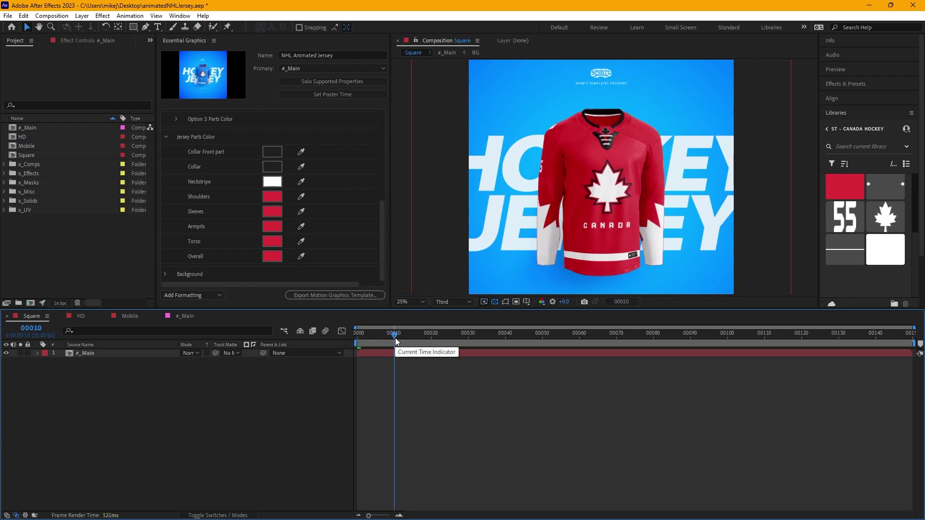
pyautogui.moveTo(395, 338); pyautogui.dragTo(502, 336)
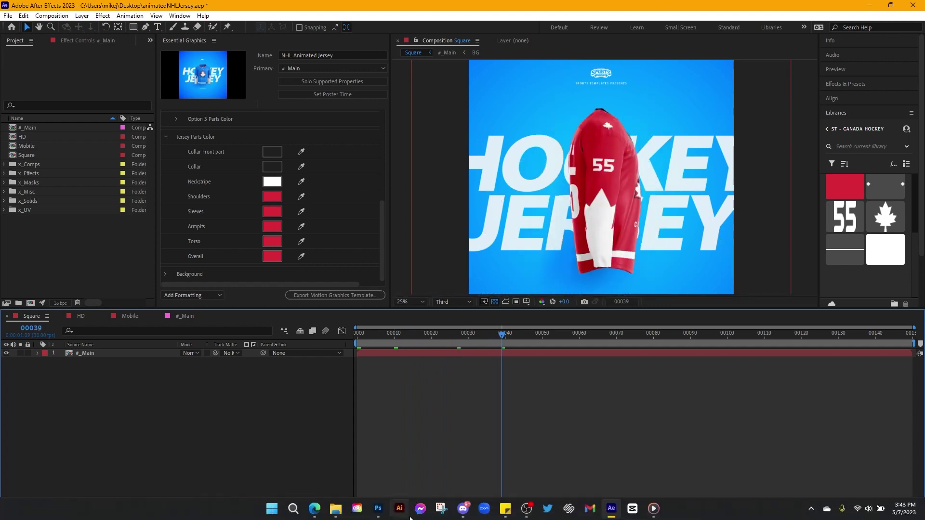
# - Switch to the Photoshop design file, move both small 55 sleeve numbers straight up by about 143 px, and save the file
pyautogui.click(378, 509)
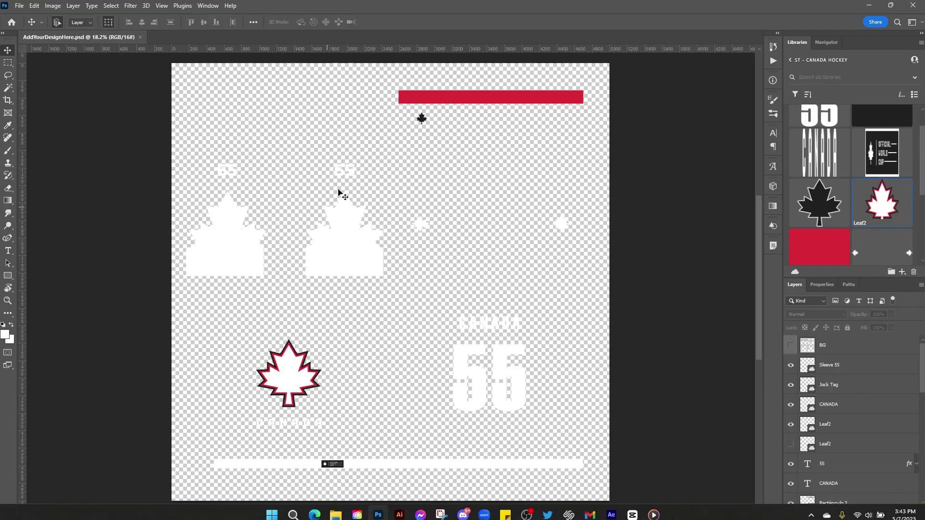
pyautogui.click(344, 171)
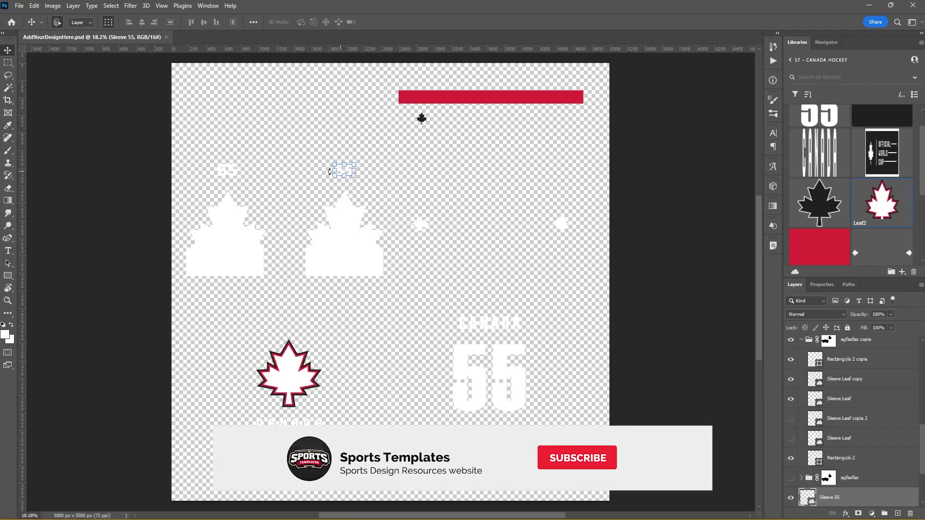
pyautogui.keyDown('shift'); pyautogui.click(232, 173); pyautogui.keyUp('shift')
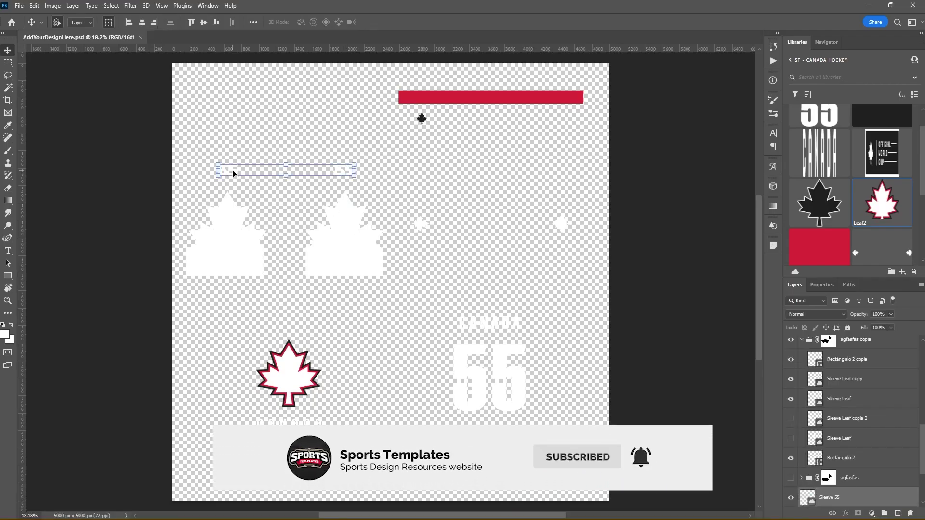
pyautogui.moveTo(233, 173); pyautogui.dragTo(235, 155)
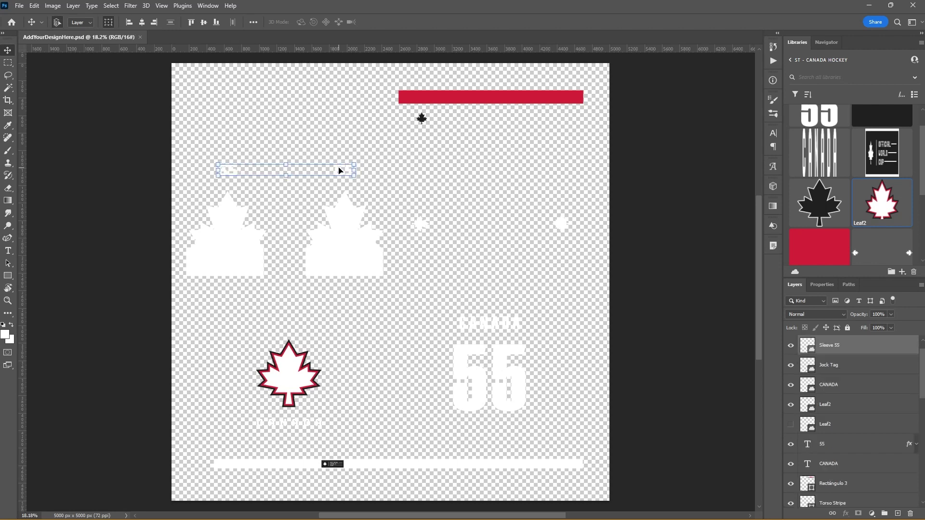
pyautogui.click(289, 163)
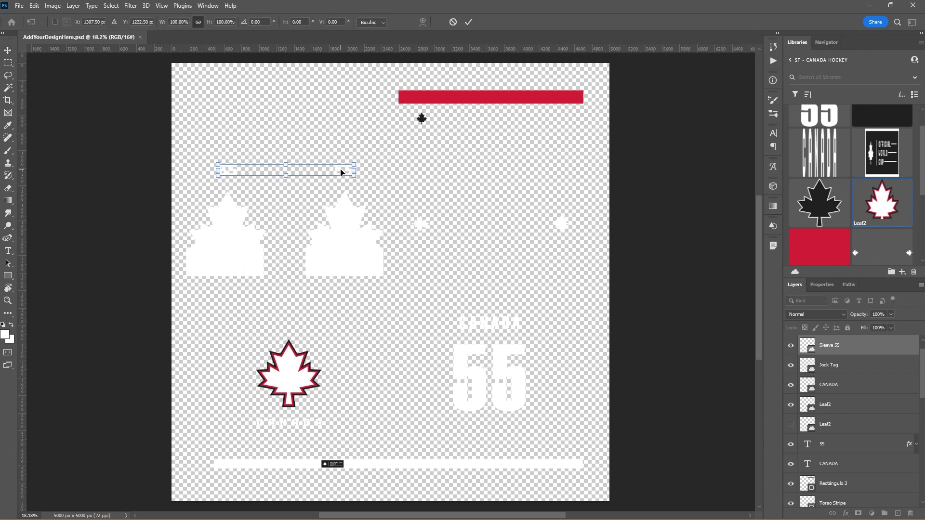
pyautogui.moveTo(341, 168); pyautogui.dragTo(340, 159)
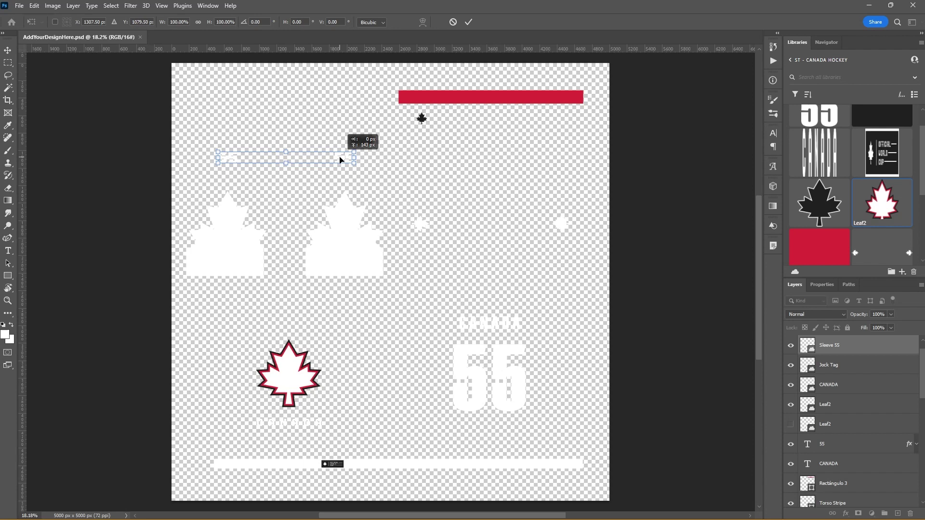
pyautogui.moveTo(339, 160); pyautogui.dragTo(339, 159)
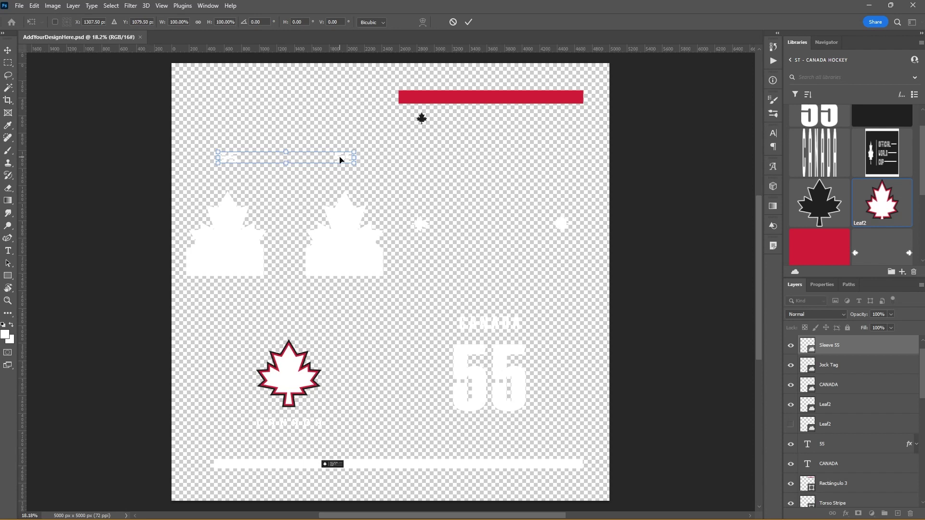
pyautogui.click(468, 22)
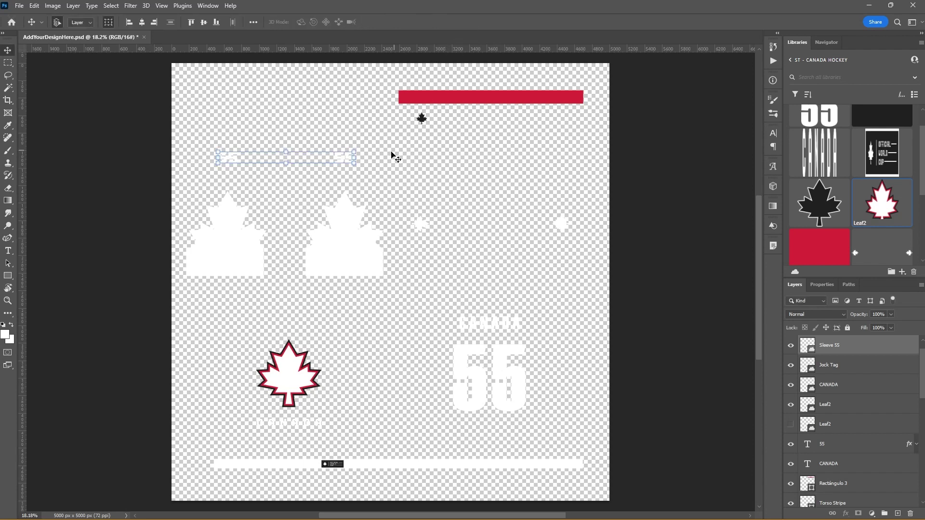
pyautogui.hotkey('ctrl', 's')
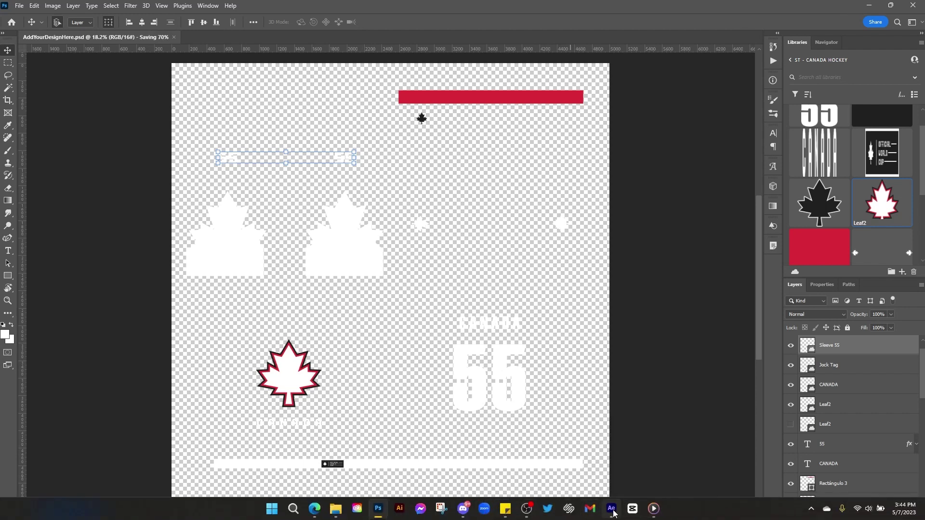
# - Switch to After Effects and toggle Design Visibility off and back on to refresh the jersey design
pyautogui.click(612, 508)
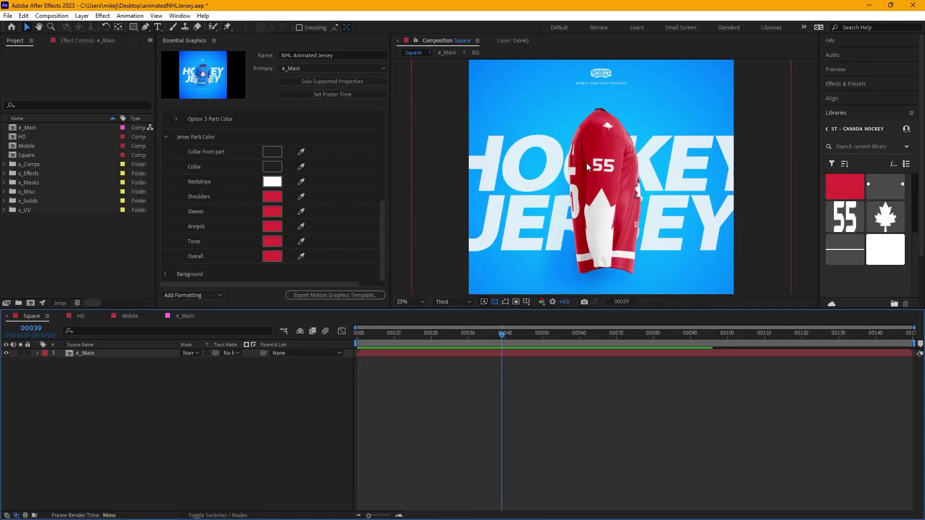
pyautogui.scroll(5, 331, 193)
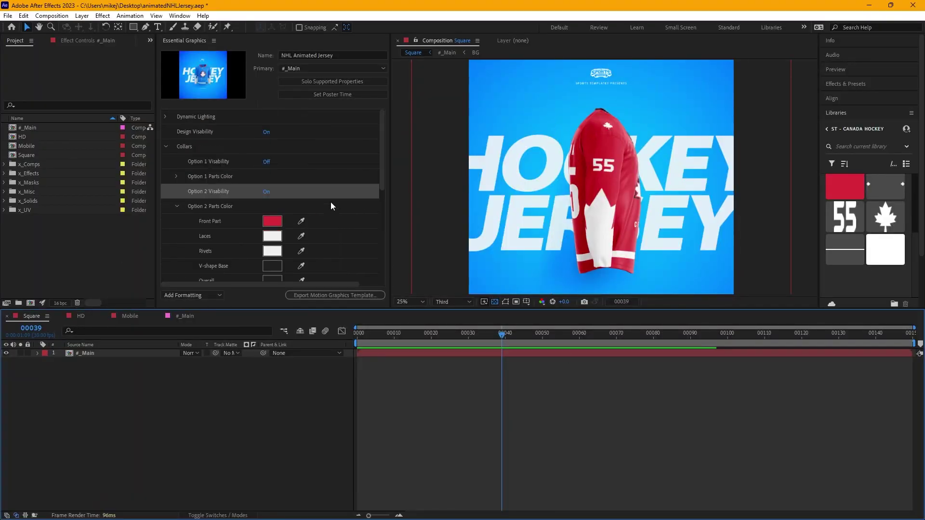
pyautogui.click(266, 133)
pyautogui.click(266, 133)
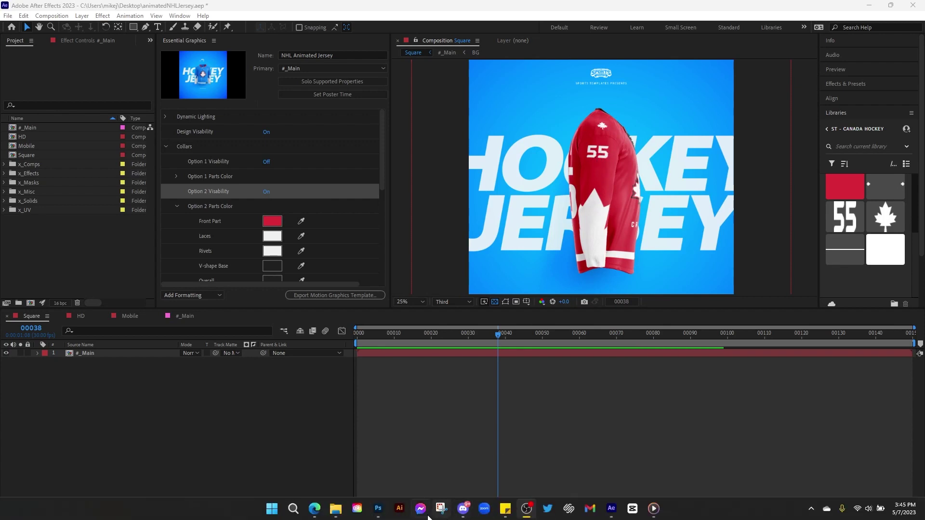
# - Switch to Photoshop and restore the two sleeve numbers to their original position in the saved design file
pyautogui.click(378, 509)
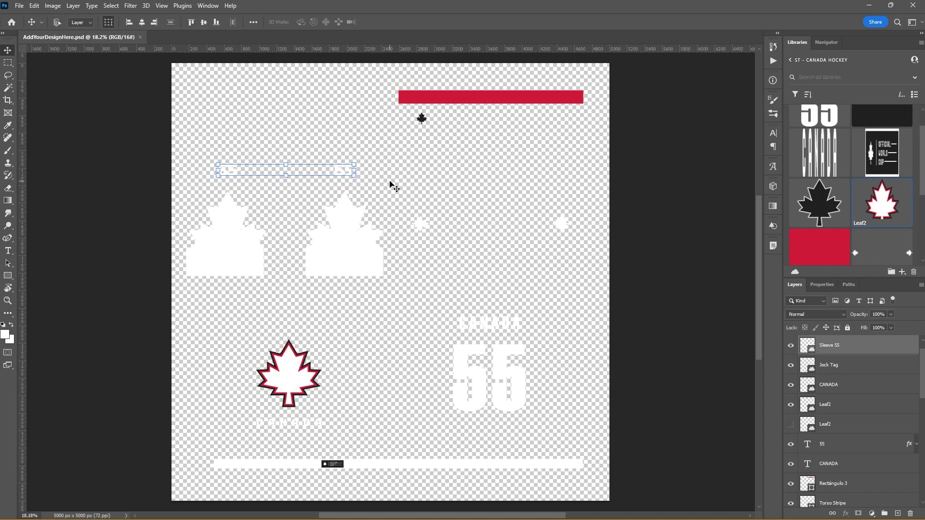
pyautogui.press('ctrl')
pyautogui.moveTo(466, 513)
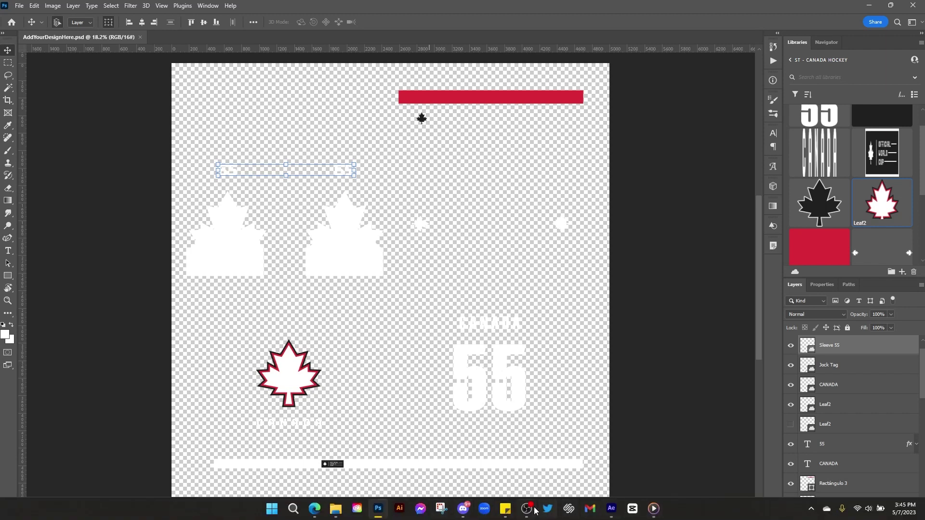
pyautogui.click(464, 508)
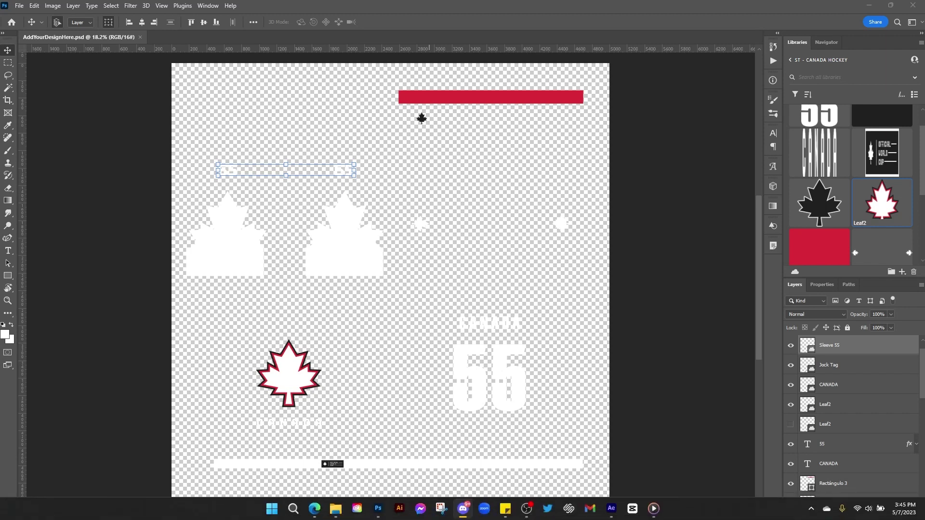
# - Switch to After Effects, return the Square composition to frame 0, and expand the Background controls in Essential Graphics
pyautogui.click(612, 508)
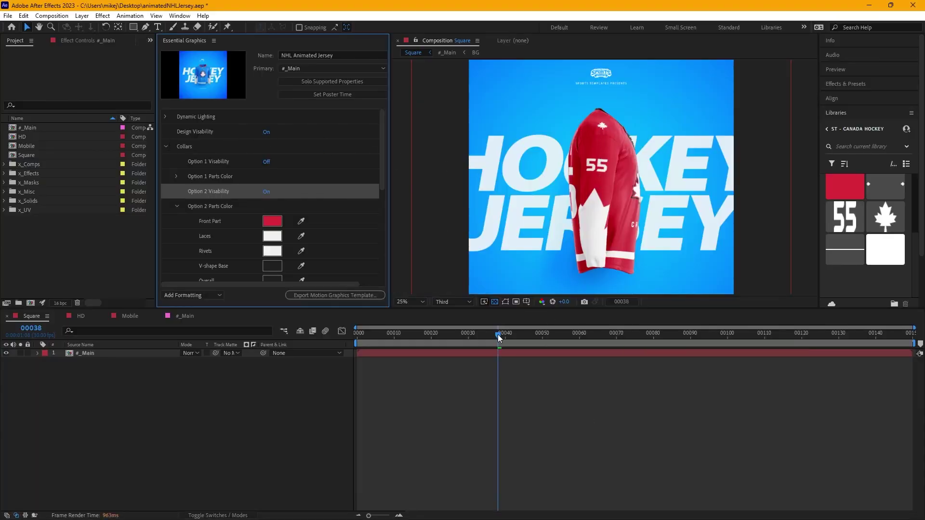
pyautogui.moveTo(498, 334); pyautogui.dragTo(355, 336)
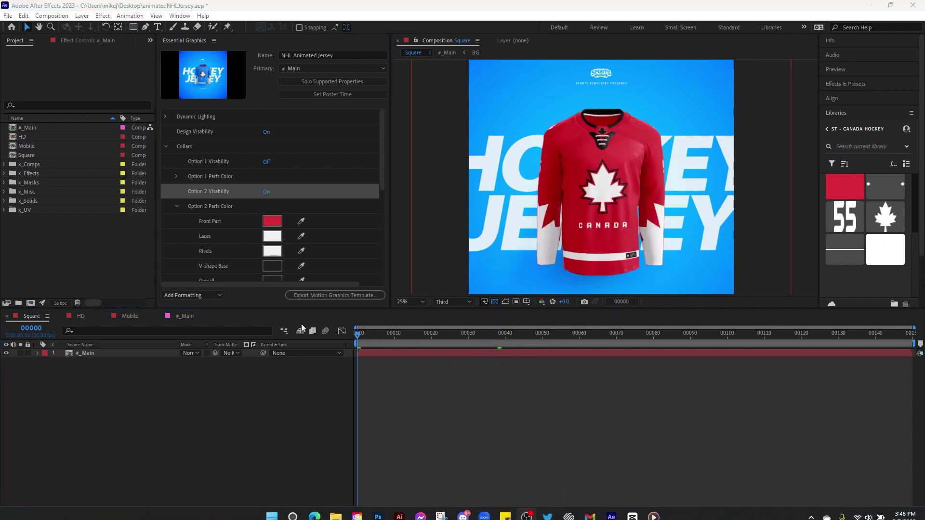
pyautogui.scroll(-6, 251, 163)
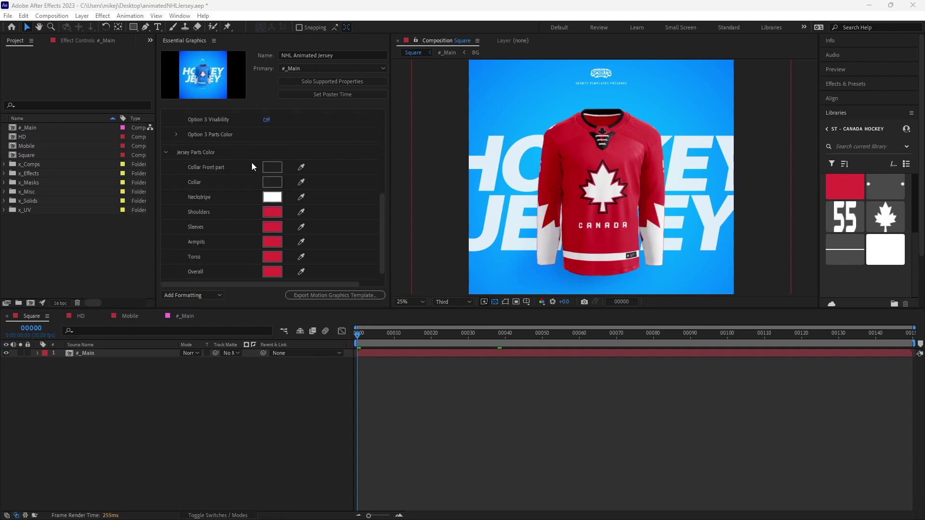
pyautogui.click(165, 275)
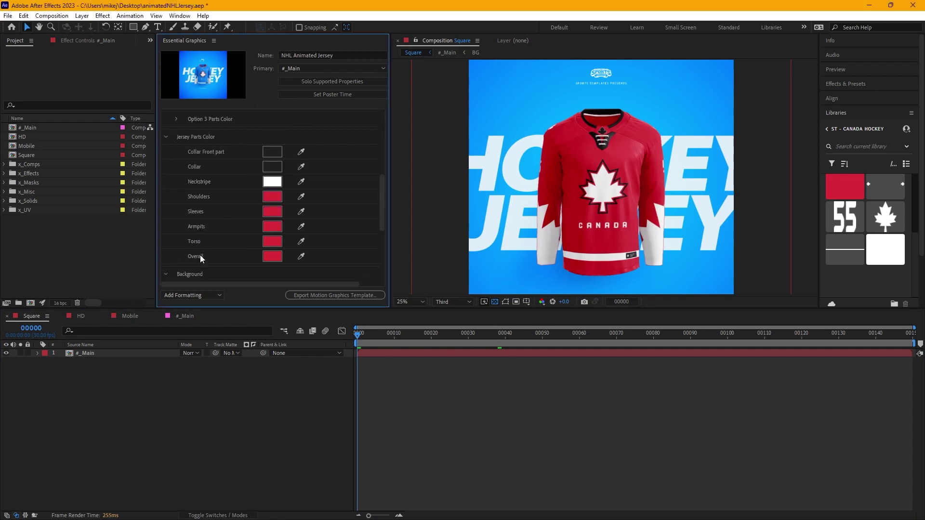
pyautogui.scroll(-4, 254, 210)
pyautogui.scroll(1, 255, 214)
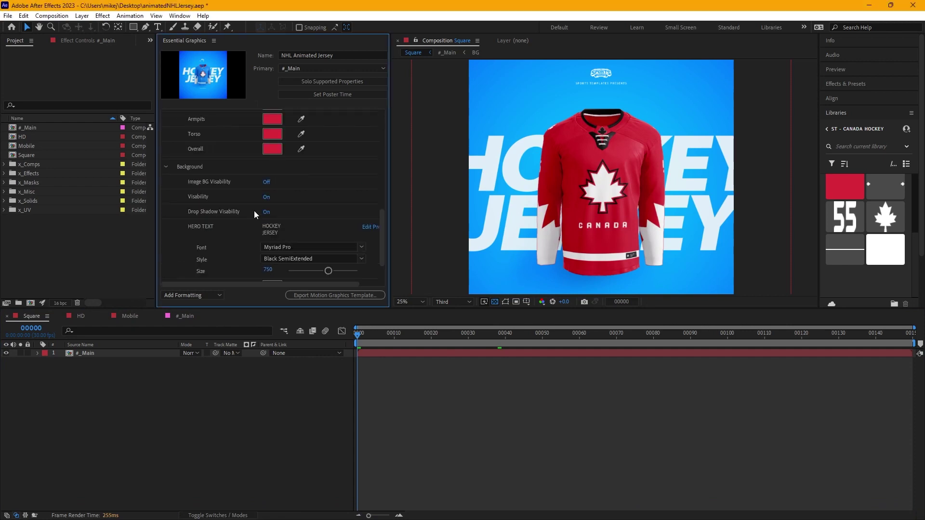
pyautogui.scroll(-1, 254, 210)
pyautogui.scroll(1, 254, 210)
pyautogui.scroll(-1, 312, 209)
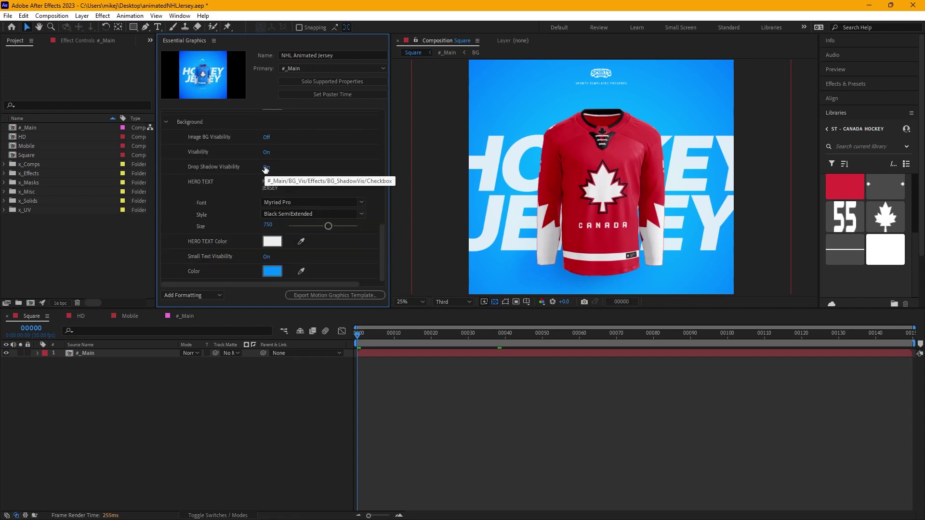
# - Toggle the background's Drop Shadow Visibility off and back on to preview its effect behind the jersey
pyautogui.click(265, 168)
pyautogui.click(265, 168)
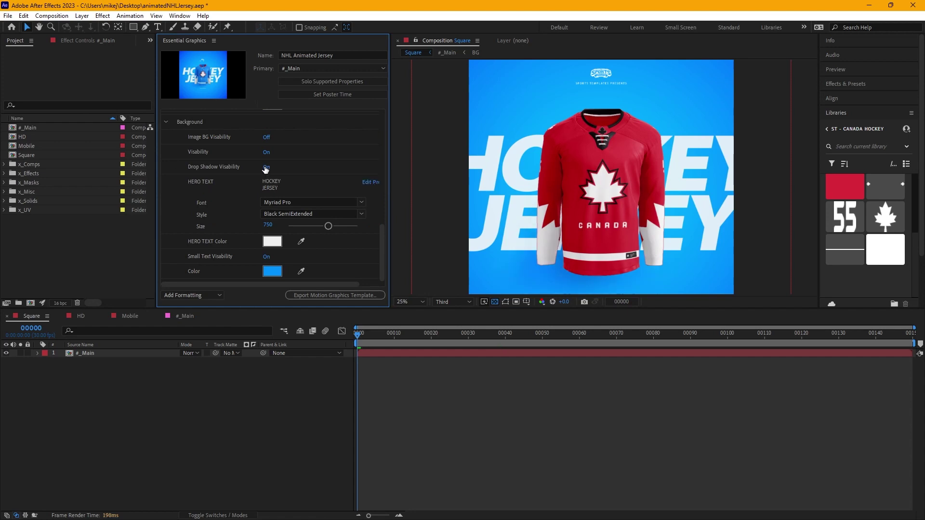
pyautogui.click(265, 169)
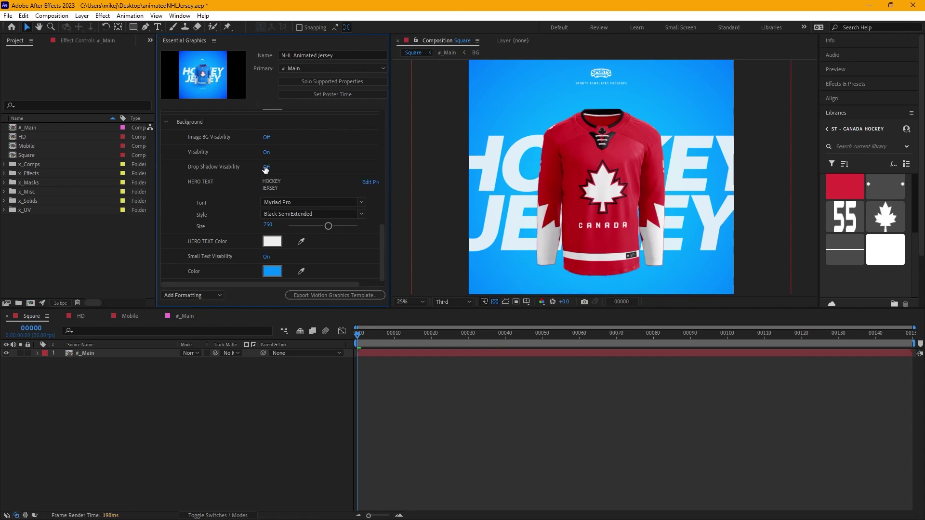
pyautogui.click(265, 168)
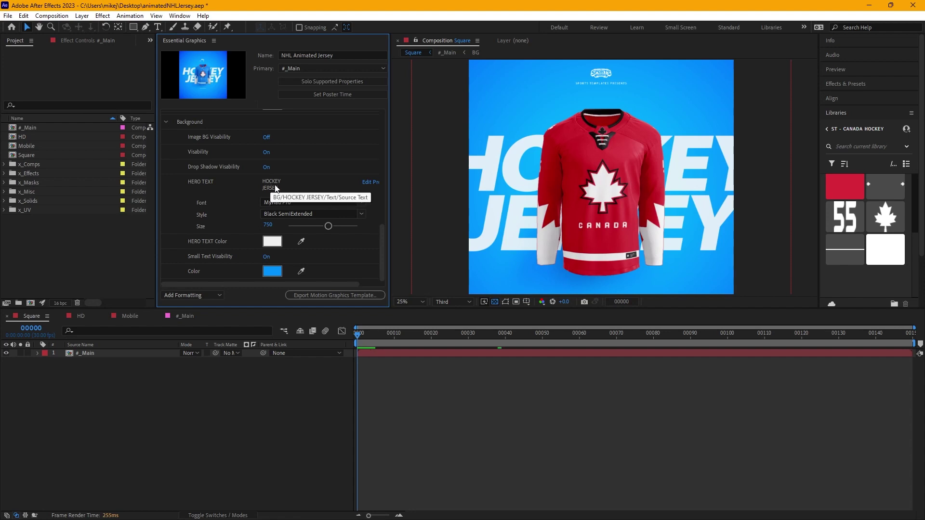
# - Replace the HERO TEXT with CANADA on the first line and HOCKEY on the second
pyautogui.click(275, 184)
pyautogui.moveTo(284, 182); pyautogui.dragTo(247, 182)
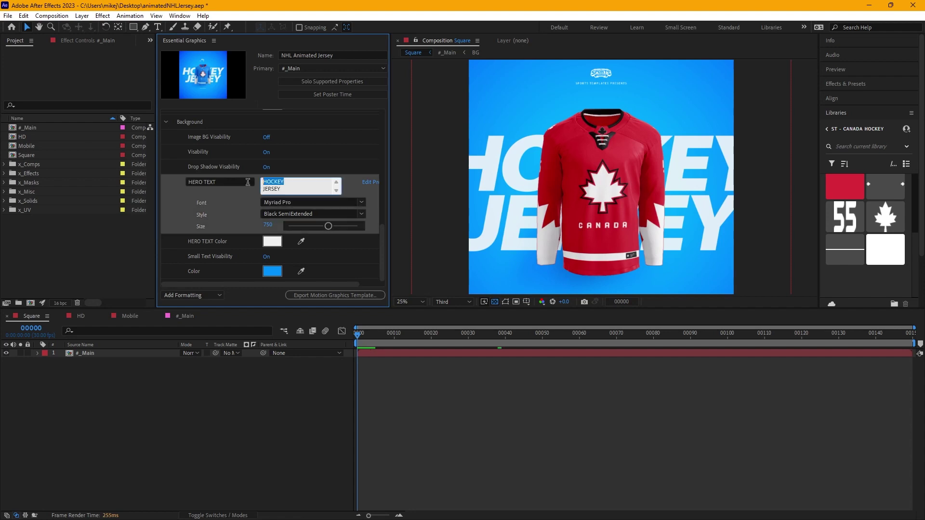
pyautogui.write('CANADANDADA')
pyautogui.doubleClick(271, 189)
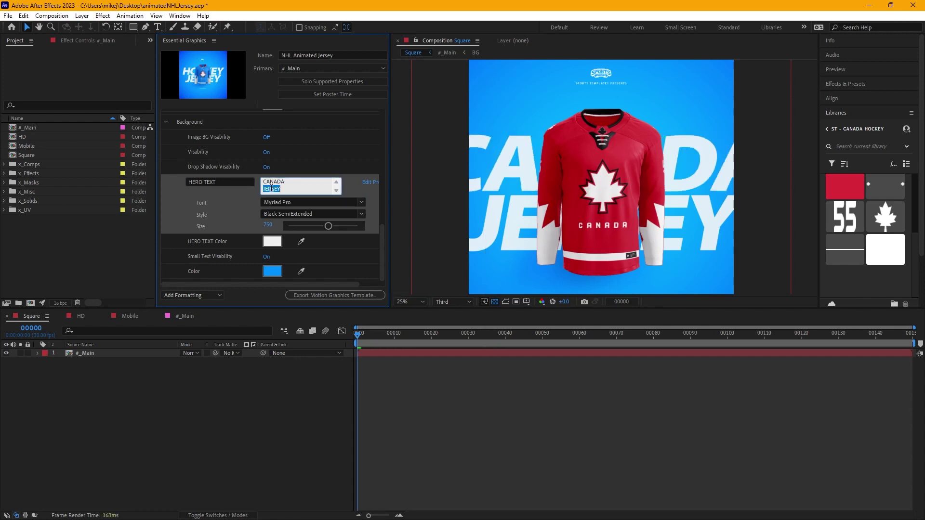
pyautogui.write('HOCKEY')
pyautogui.click(312, 172)
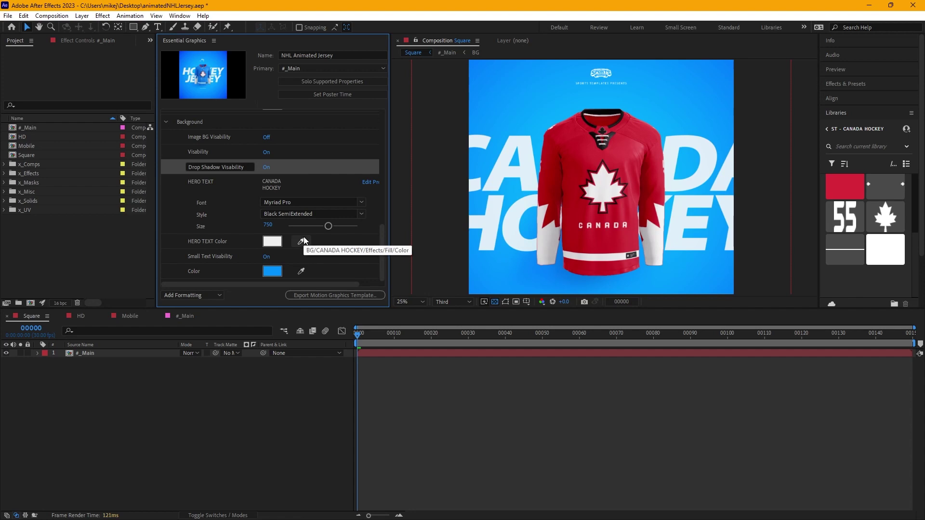
# - Sample the library's red swatch as the background Color and mute it to #BA454D
pyautogui.click(301, 271)
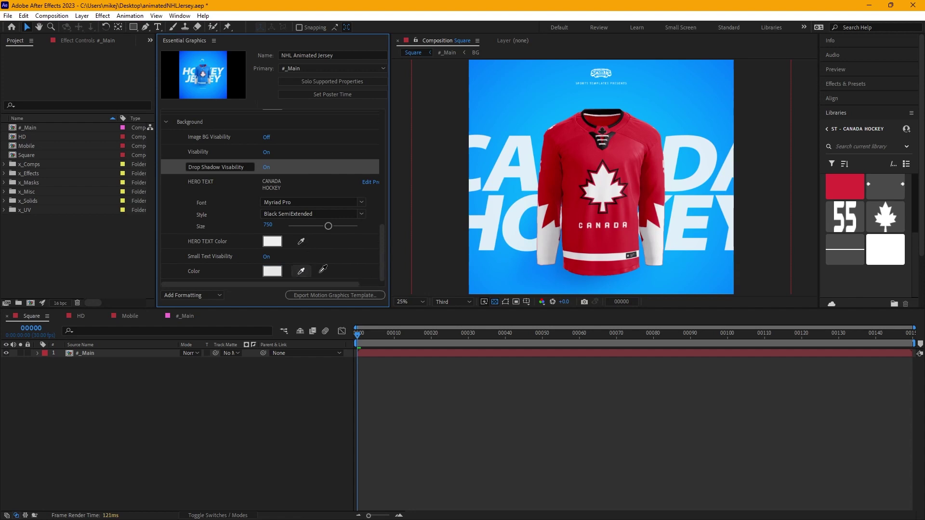
pyautogui.click(850, 193)
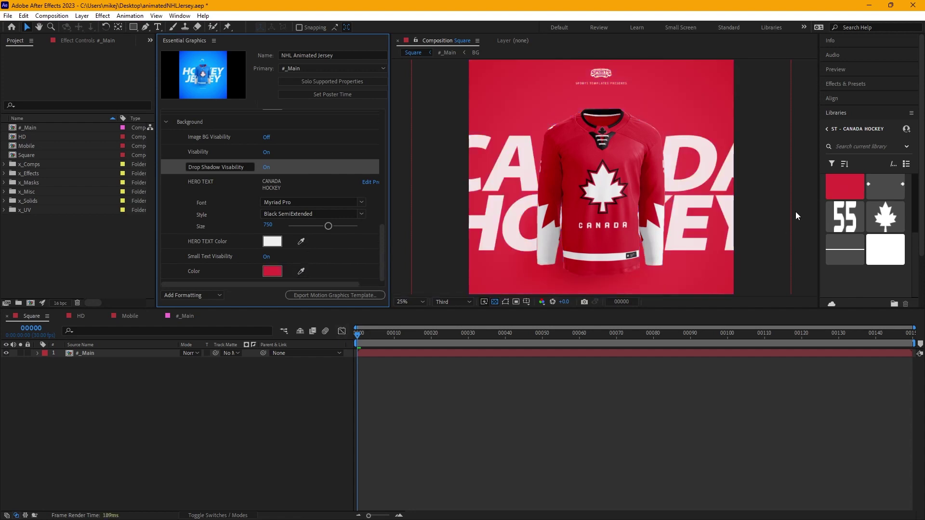
pyautogui.click(265, 271)
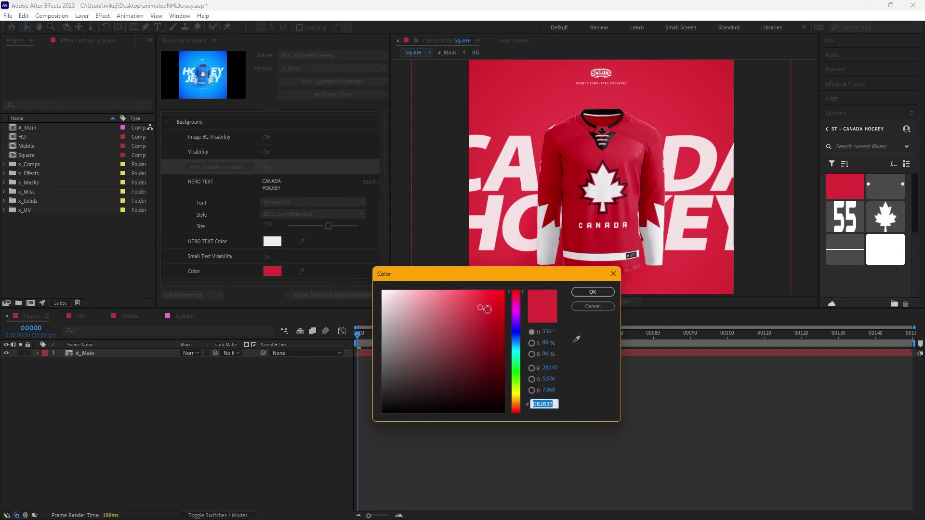
pyautogui.moveTo(478, 314); pyautogui.dragTo(459, 323)
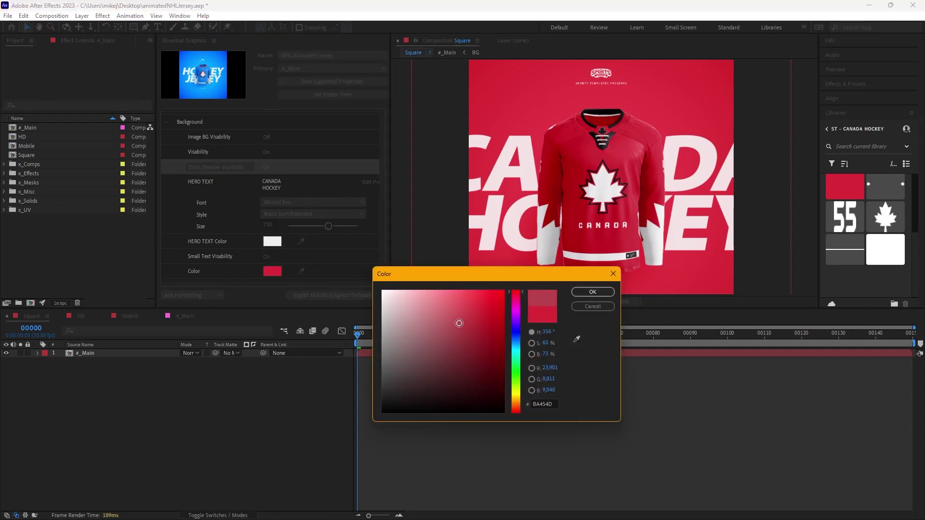
pyautogui.click(587, 291)
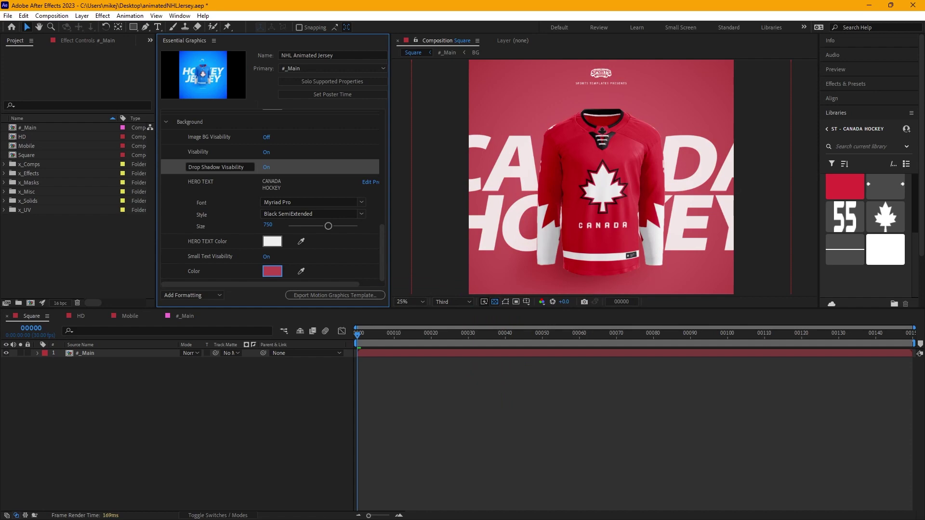
# - Check the reference video in Media Player and resample the library's red swatch as the background Color in After Effects
pyautogui.click(657, 512)
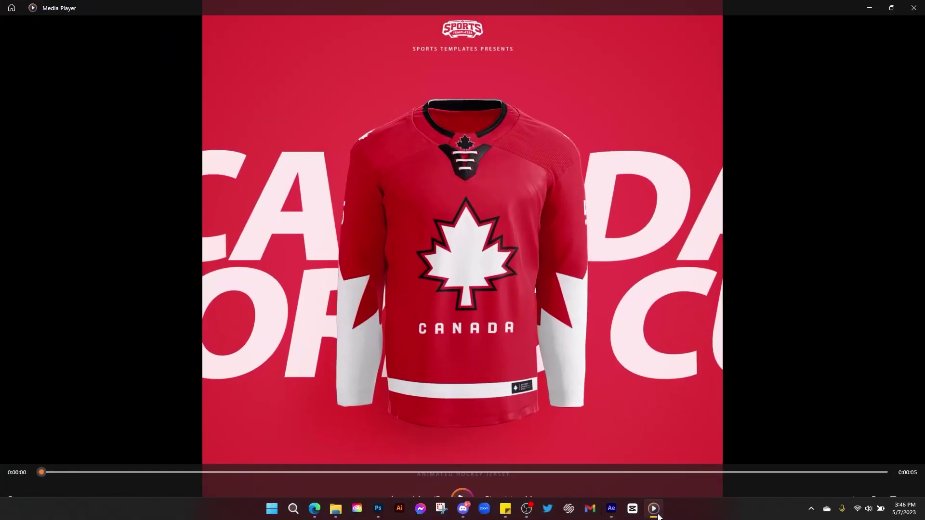
pyautogui.click(657, 512)
pyautogui.click(275, 273)
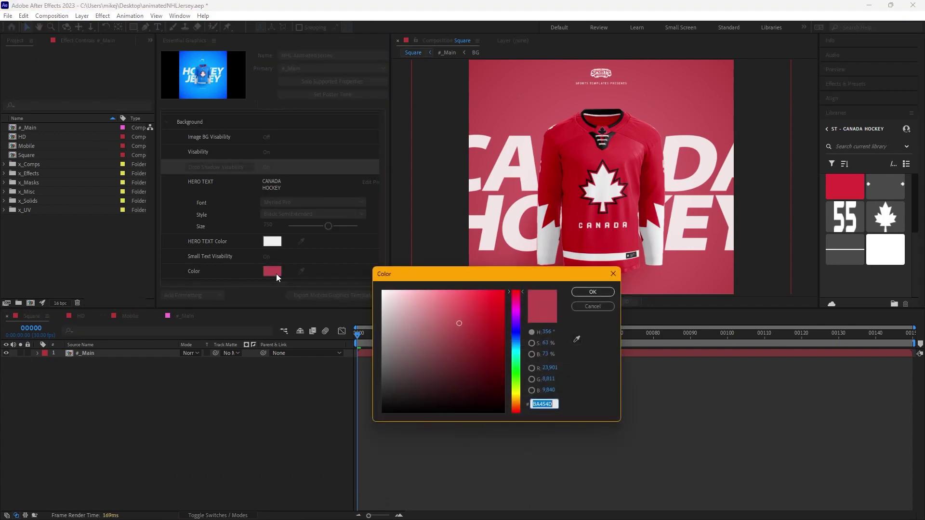
pyautogui.click(592, 292)
pyautogui.click(304, 272)
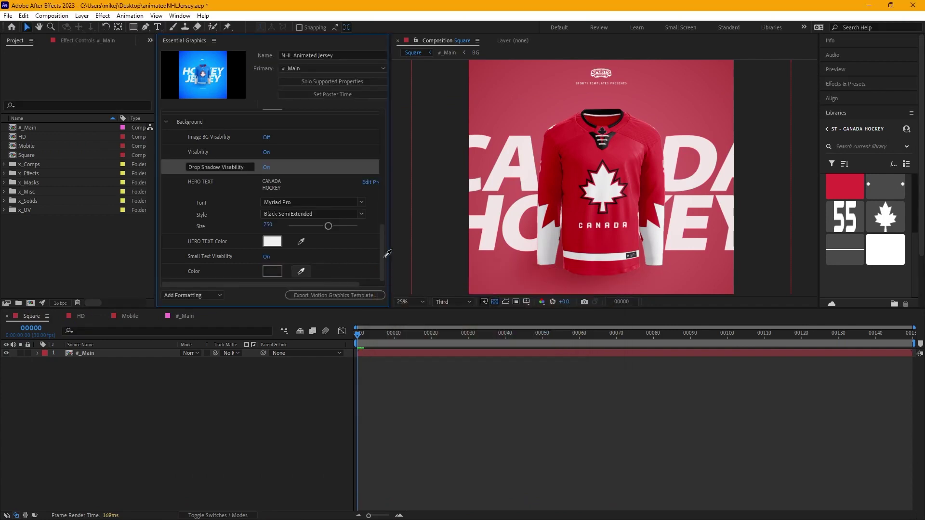
pyautogui.click(827, 177)
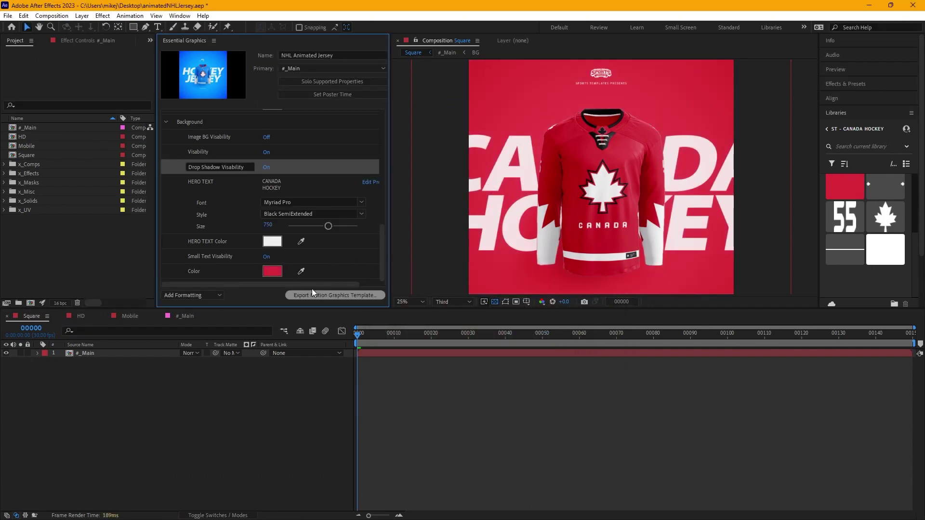
# - Try a pale pink background Color, and sample the library's red swatch again for the background
pyautogui.click(270, 272)
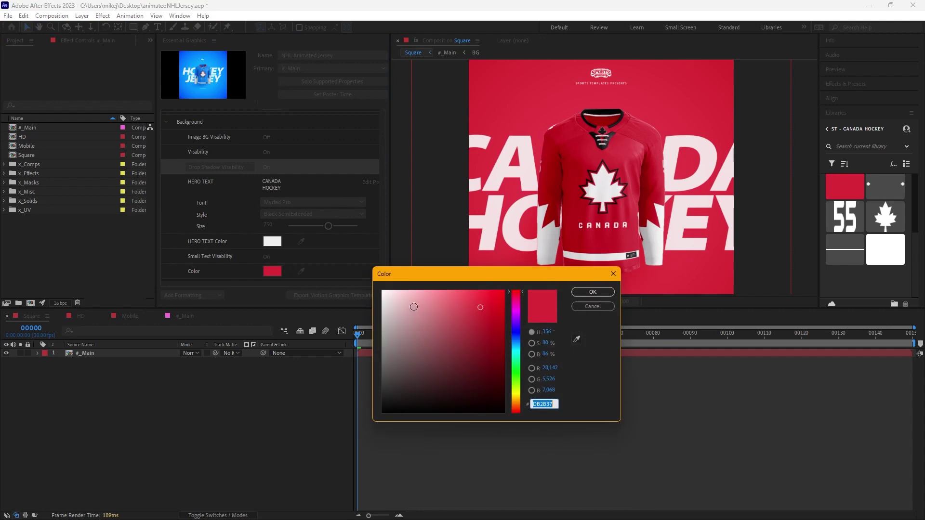
pyautogui.hotkey('ctrl', 'v')
pyautogui.click(592, 292)
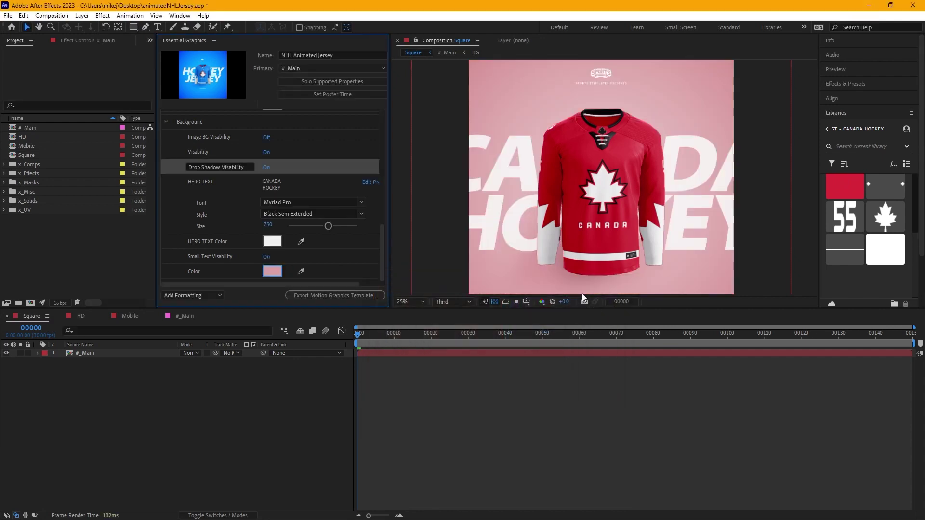
pyautogui.click(301, 270)
pyautogui.click(847, 195)
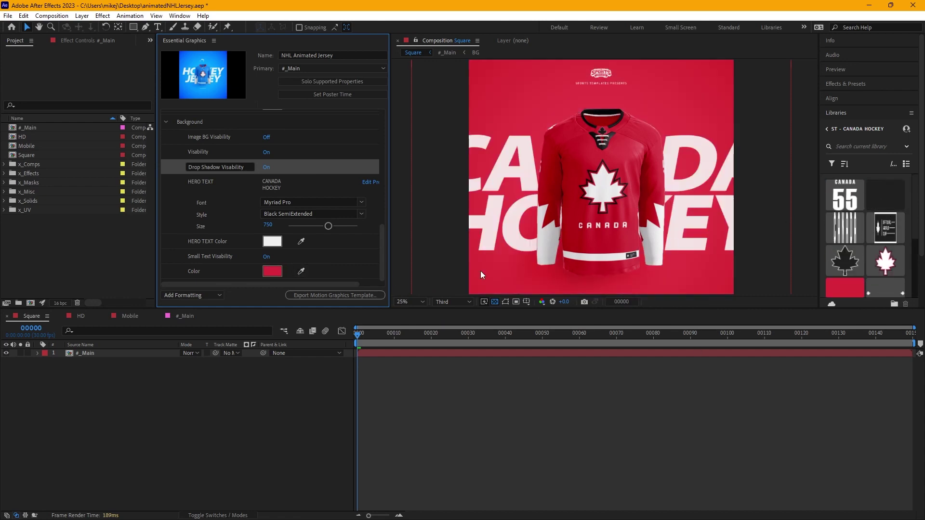
# - Try the library's Black swatch as the background Color, and switch the background back to the red swatch
pyautogui.click(301, 271)
pyautogui.click(891, 202)
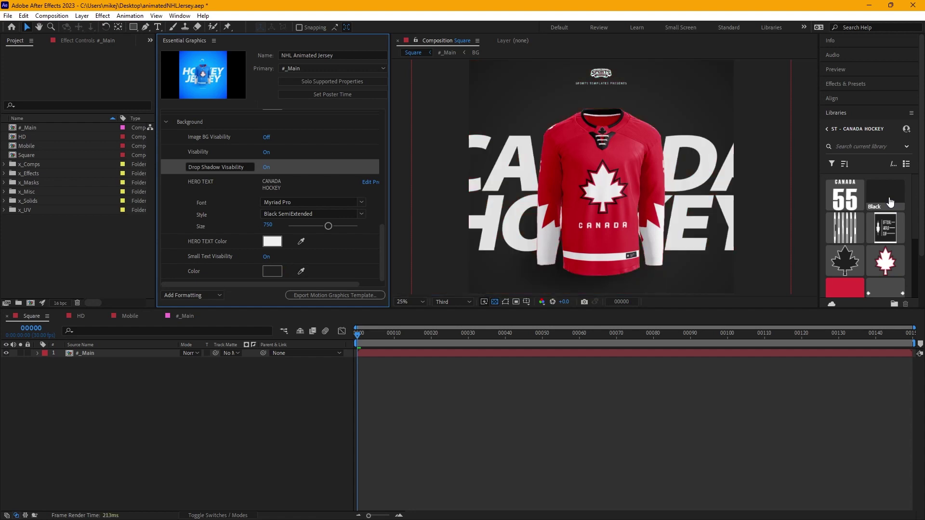
pyautogui.click(301, 271)
pyautogui.click(847, 285)
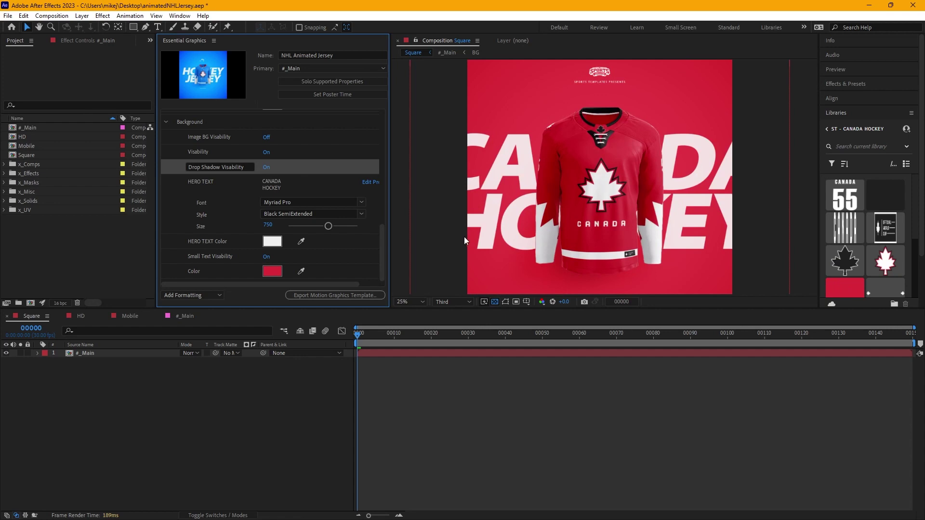
# - Play the Square composition's jersey rotation from frame 0, restarting the preview to review the finished design
pyautogui.click(33, 319)
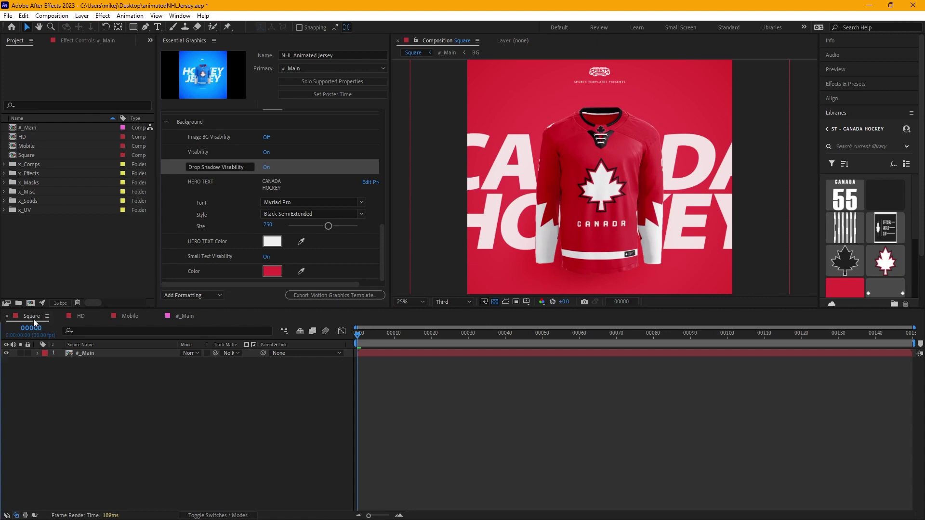
pyautogui.press('space')
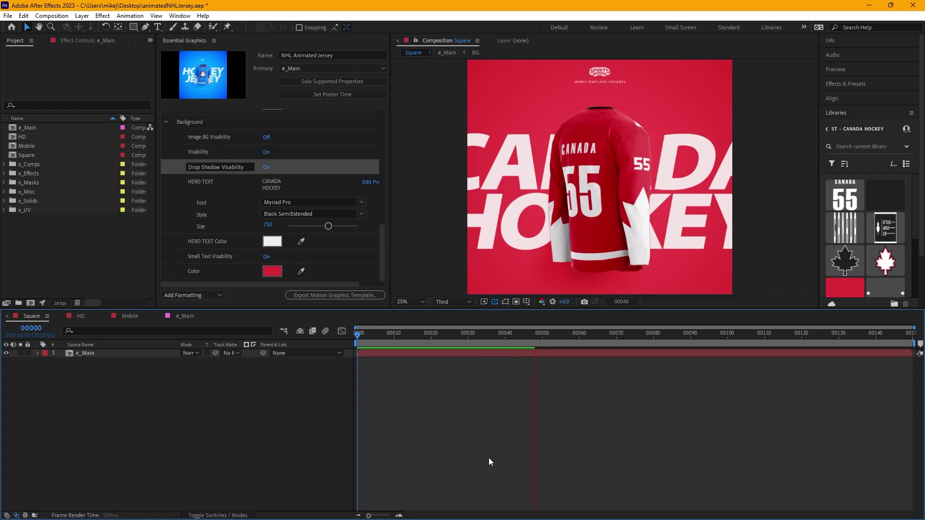
pyautogui.press('space')
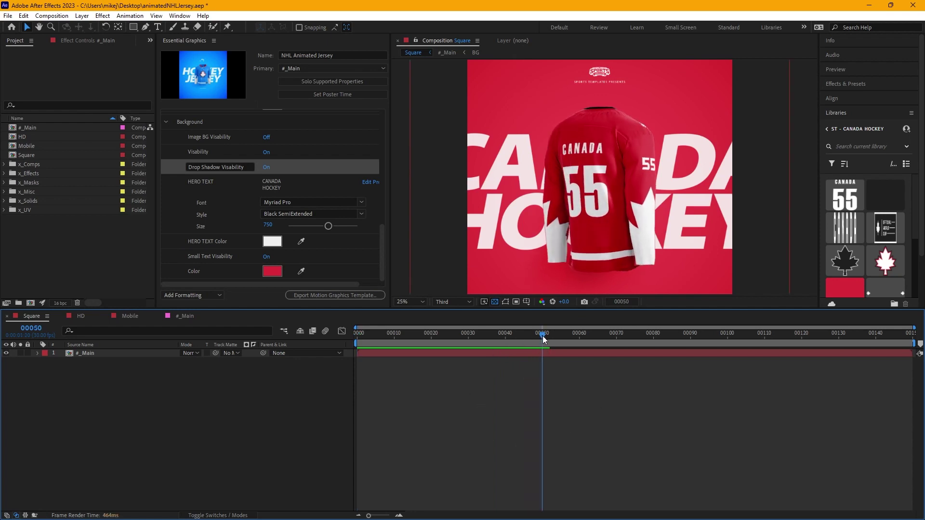
pyautogui.moveTo(543, 336); pyautogui.dragTo(342, 341)
pyautogui.press('space')
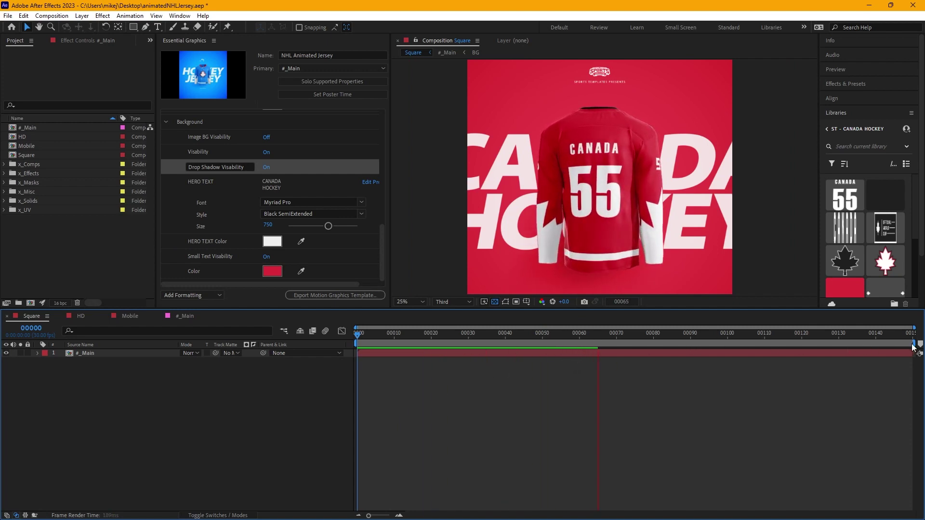
pyautogui.click(605, 329)
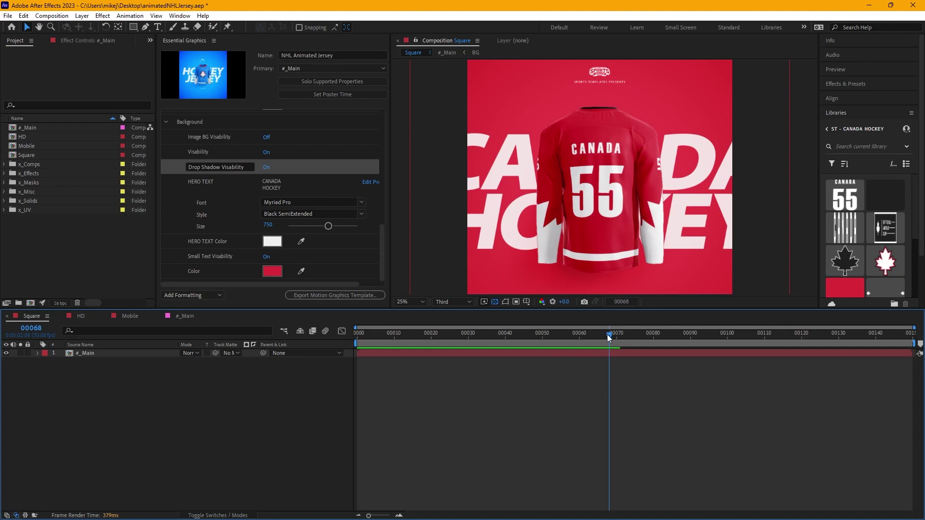
pyautogui.moveTo(607, 334); pyautogui.dragTo(348, 339)
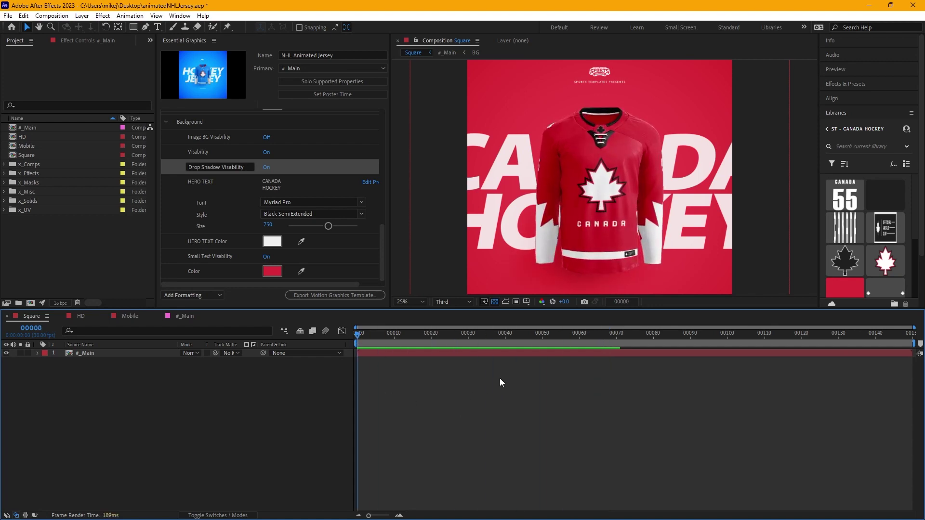
pyautogui.press('space')
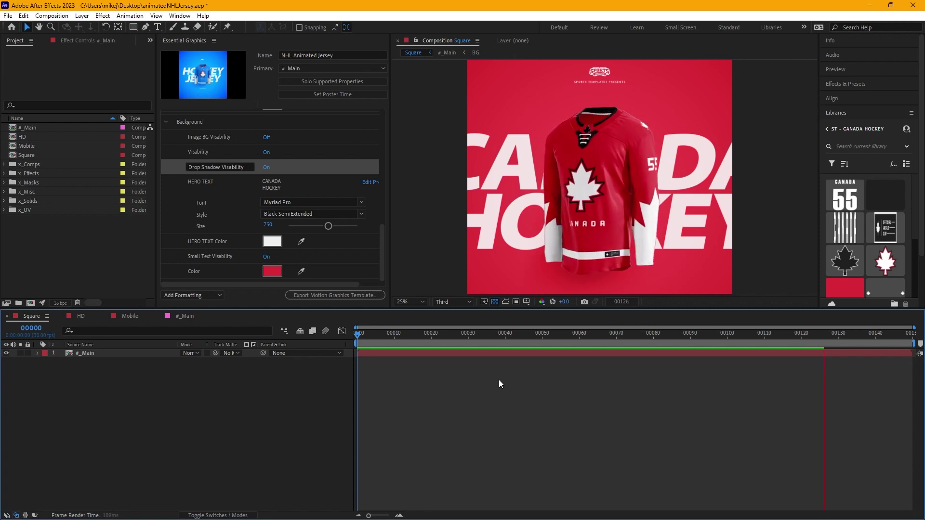
pyautogui.press('space')
pyautogui.moveTo(822, 335); pyautogui.dragTo(358, 351)
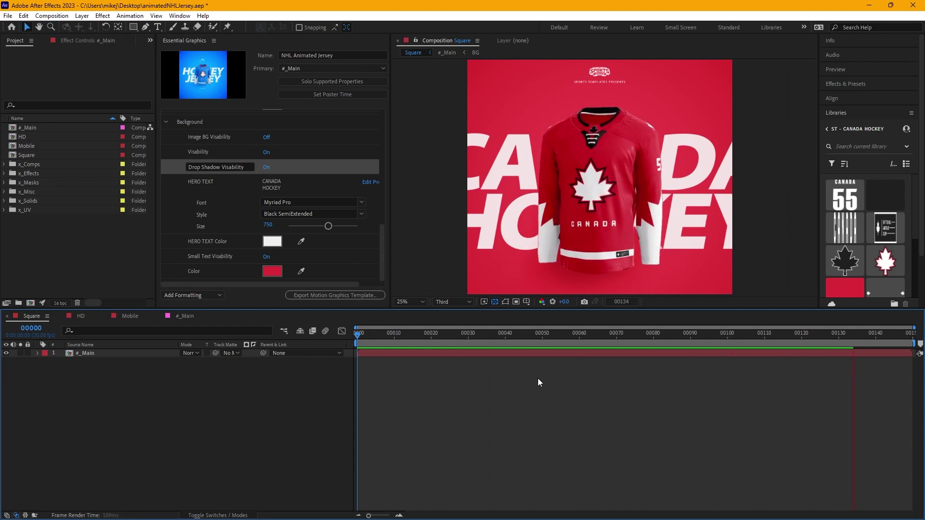
pyautogui.press('space')
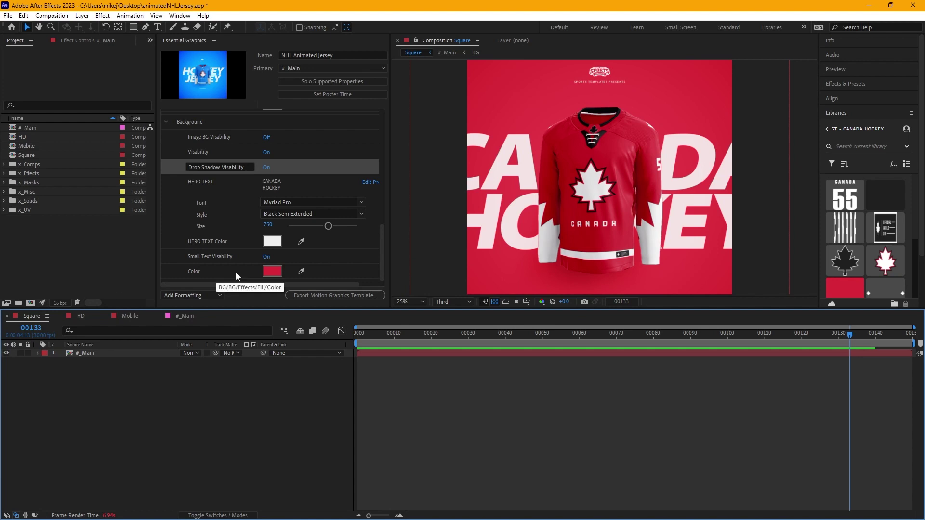
# - View the HD and Mobile compositions, and return to the Square composition
pyautogui.click(80, 319)
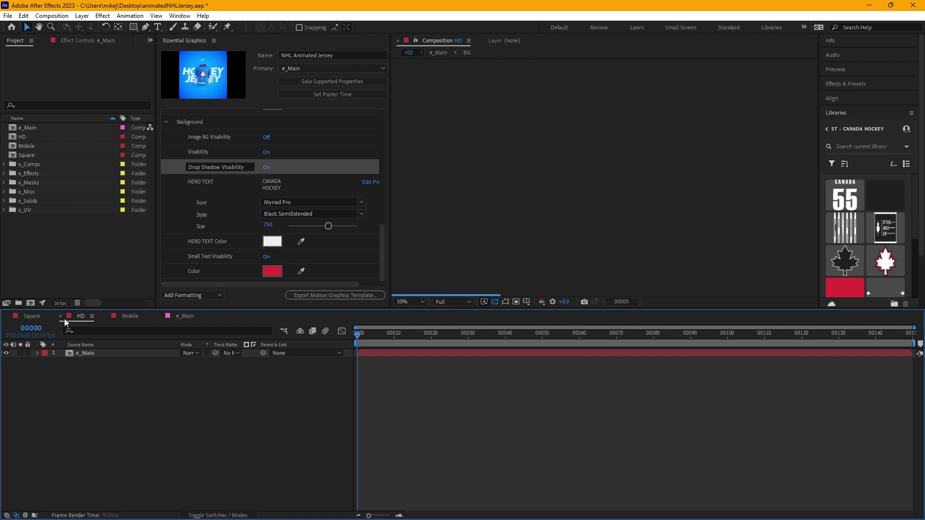
pyautogui.click(132, 321)
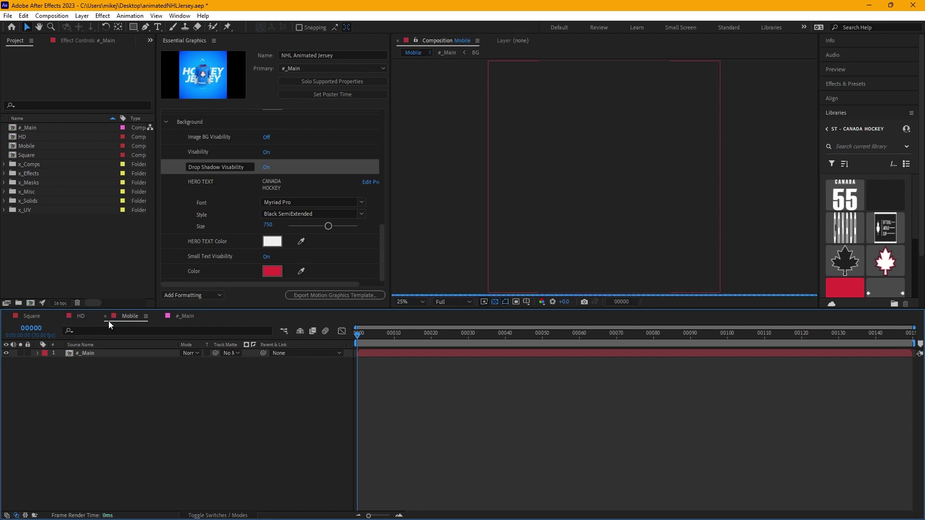
pyautogui.click(39, 318)
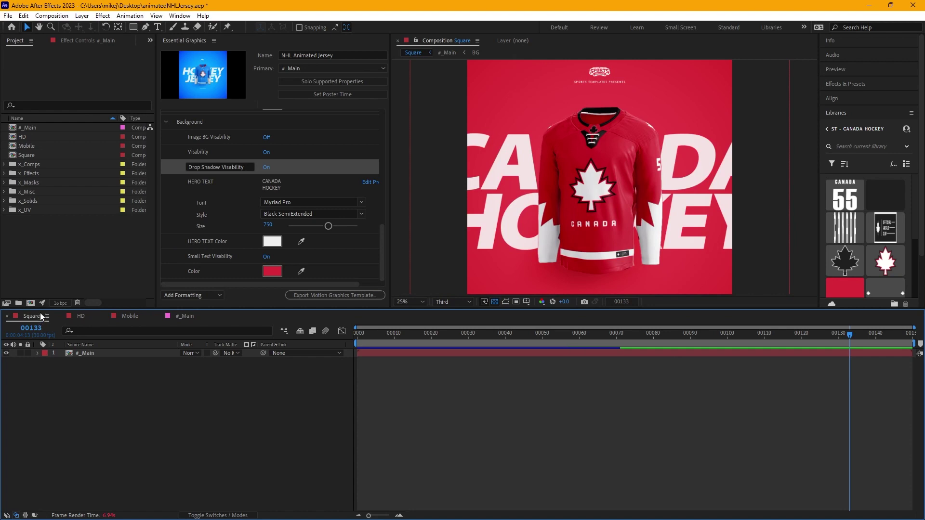
# - Select the HD, Mobile and Square compositions in the project and add them to the Adobe Media Encoder queue
pyautogui.click(50, 141)
pyautogui.click(50, 138)
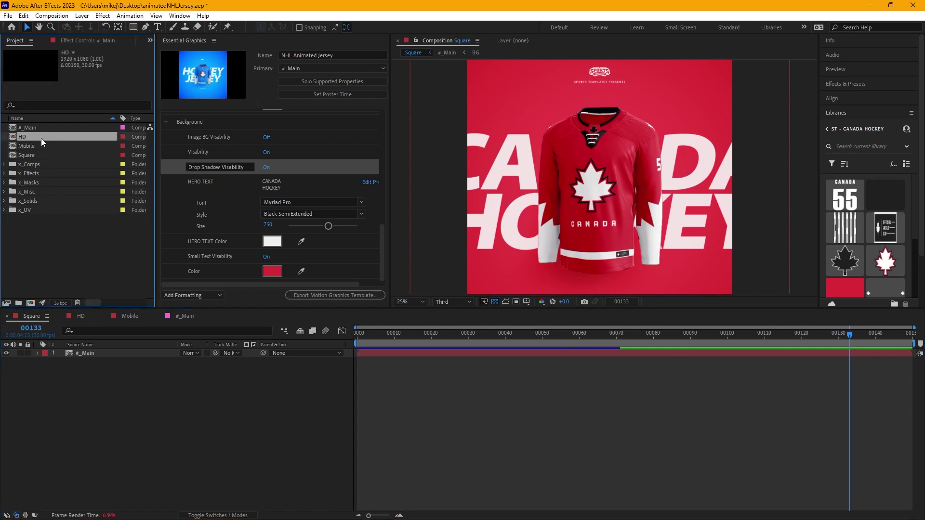
pyautogui.keyDown('shift'); pyautogui.click(42, 154); pyautogui.keyUp('shift')
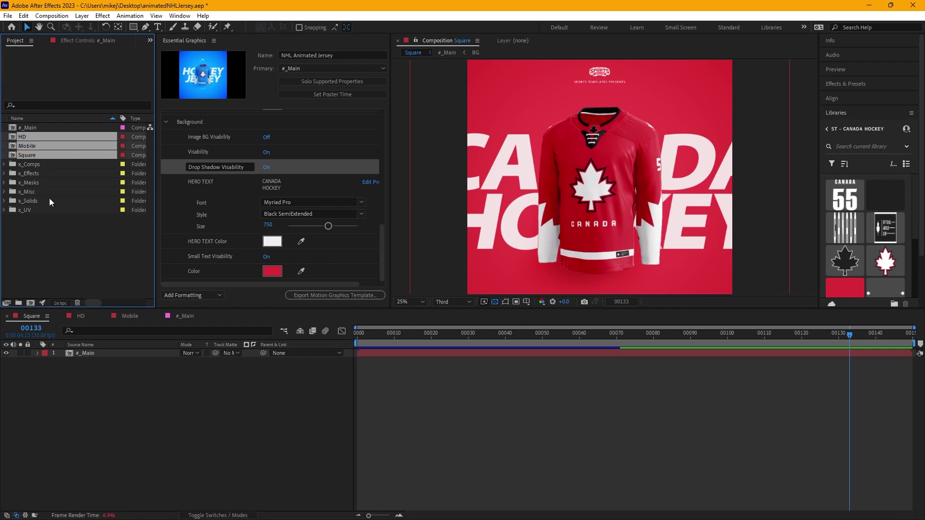
pyautogui.click(60, 15)
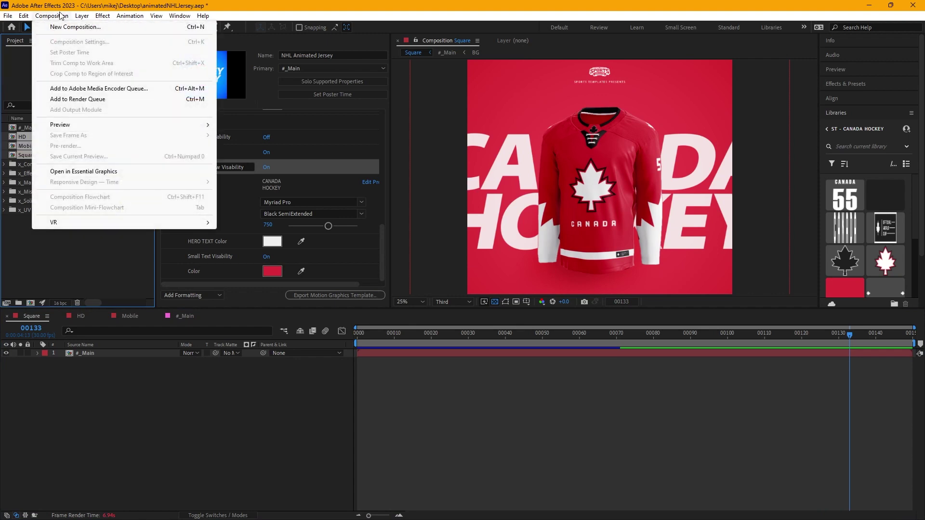
pyautogui.click(92, 89)
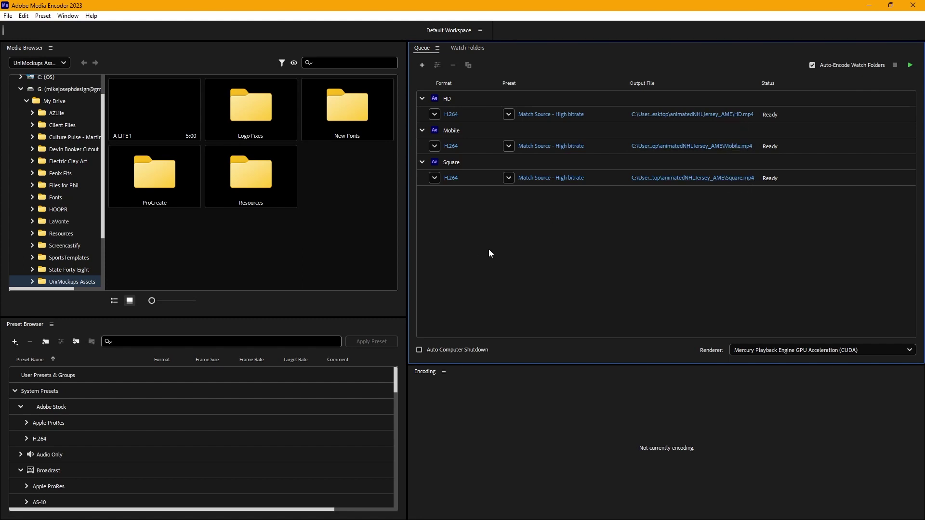
# - Disable Export Audio and enable Use Maximum Render Quality for the HD output, and start encoding the queue
pyautogui.click(454, 115)
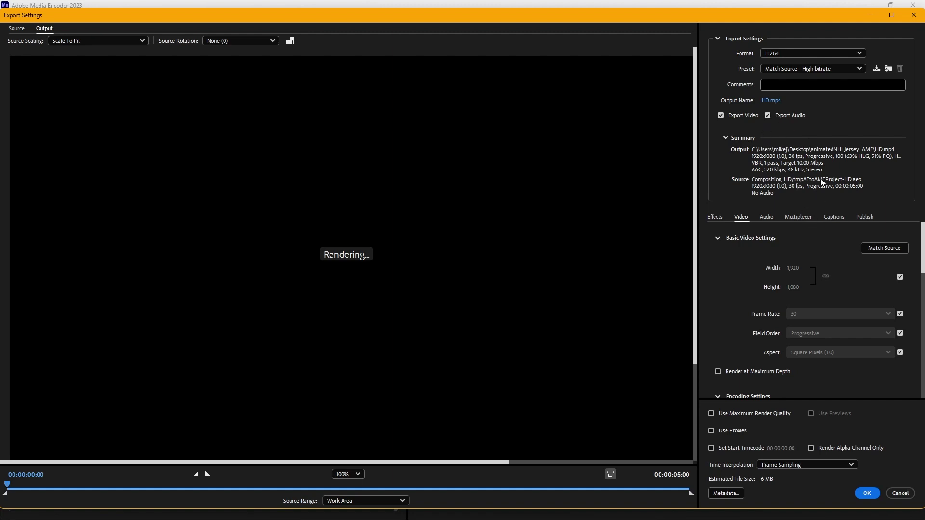
pyautogui.click(768, 115)
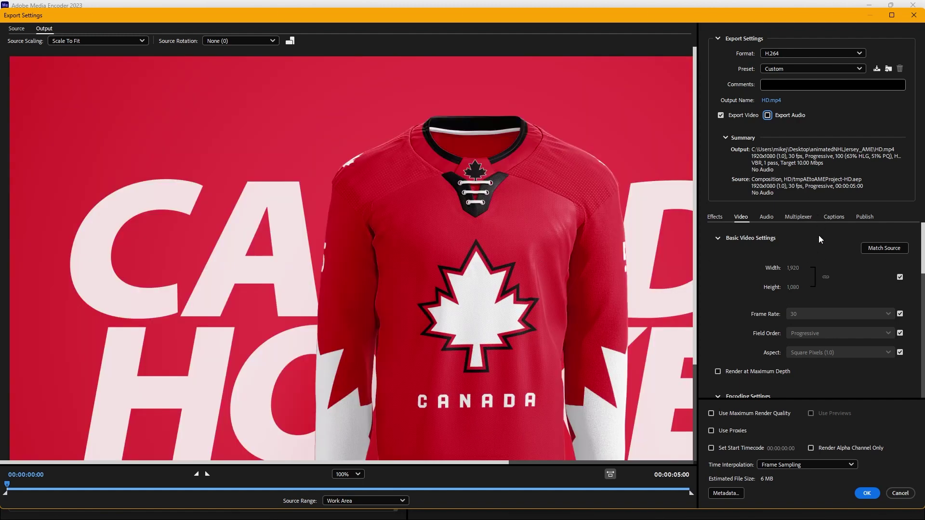
pyautogui.scroll(-1, 821, 245)
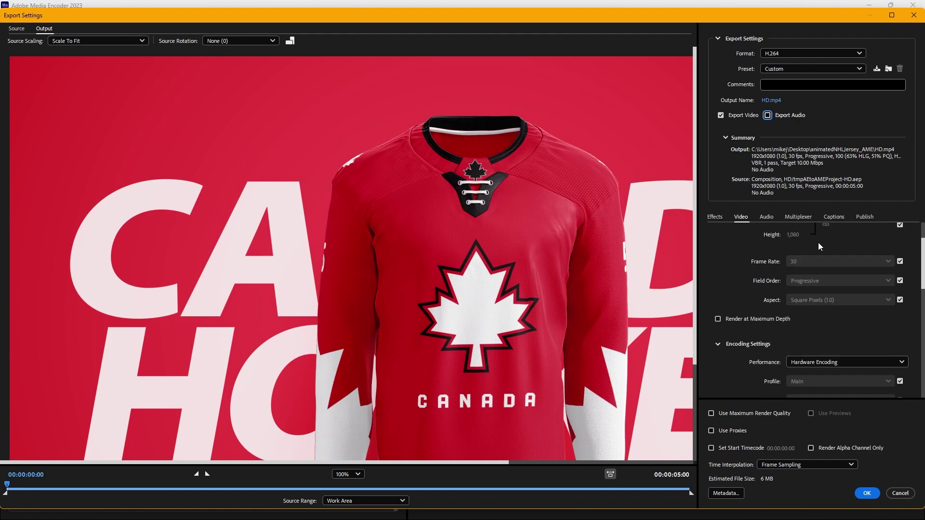
pyautogui.scroll(-1, 782, 334)
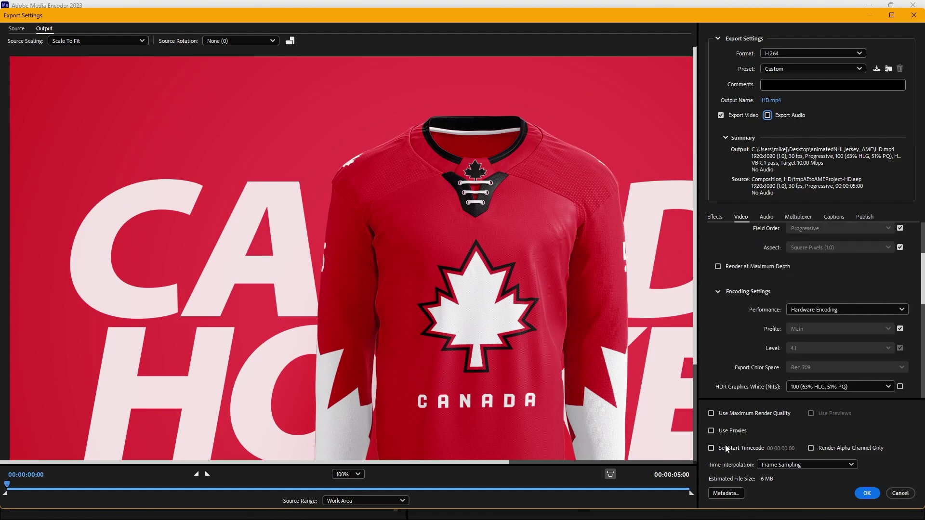
pyautogui.click(711, 414)
pyautogui.click(866, 493)
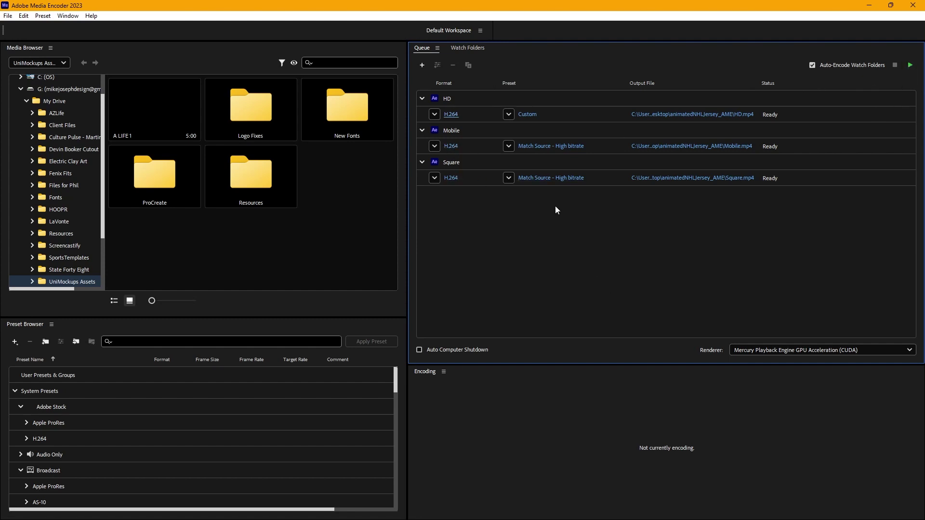
pyautogui.click(910, 65)
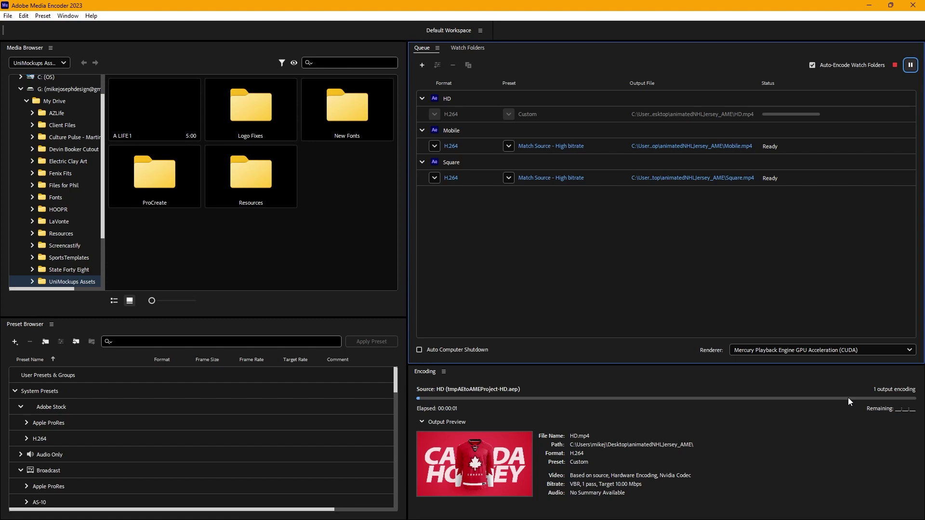
# - Switch to Media Player and play the Square reference video of the rotating Canada jersey
pyautogui.moveTo(579, 518)
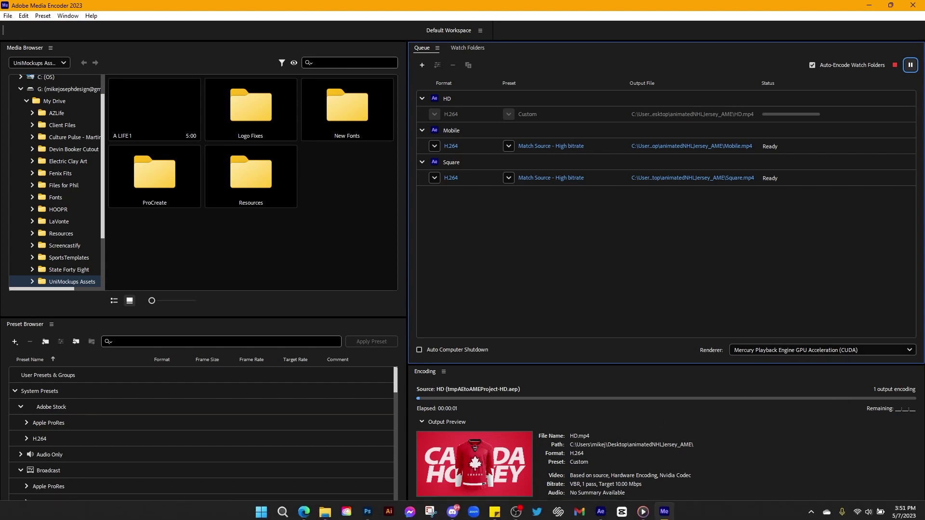
pyautogui.click(495, 509)
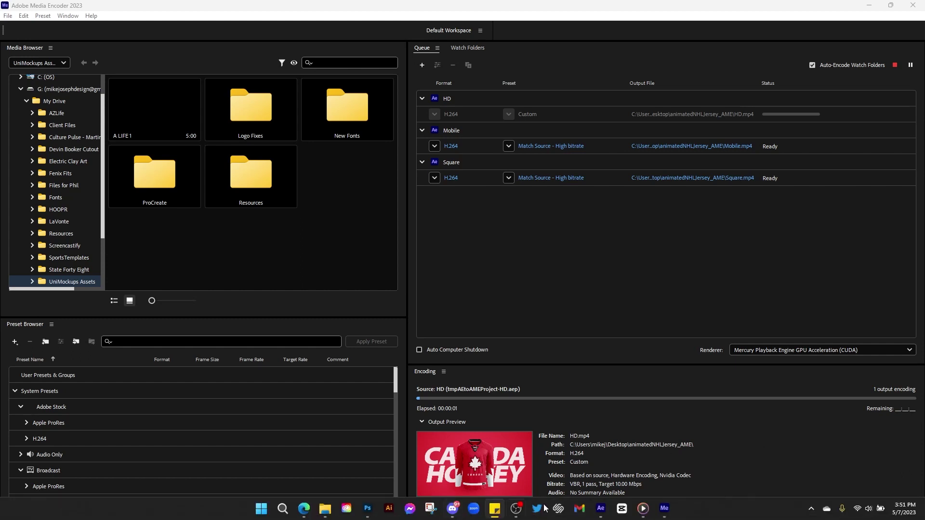
pyautogui.click(645, 511)
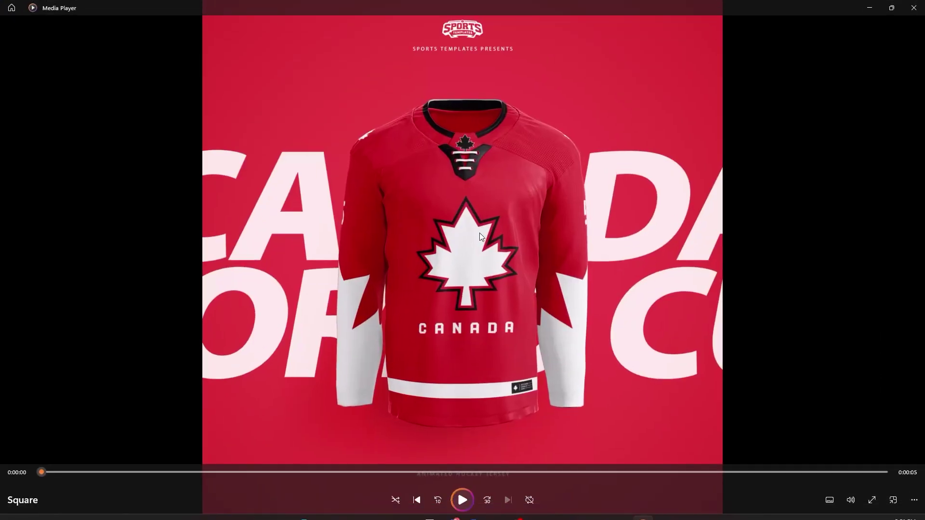
pyautogui.click(224, 232)
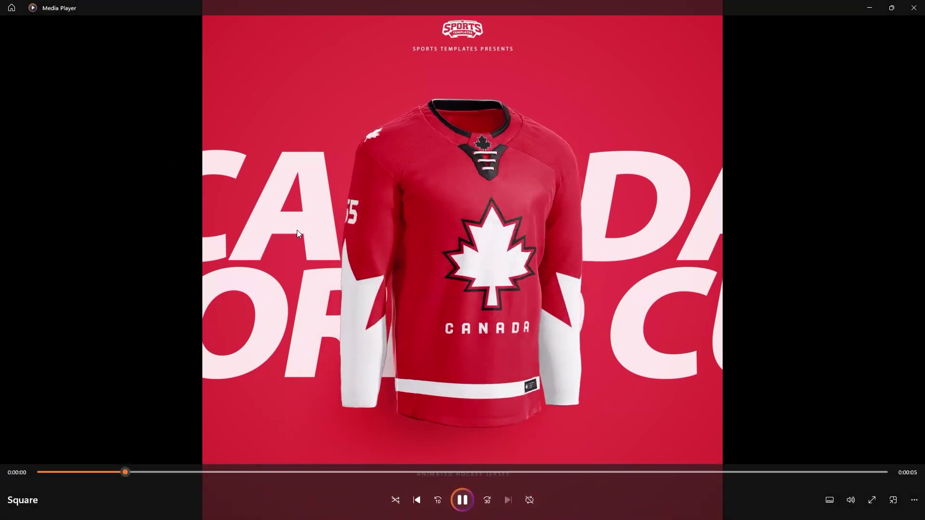